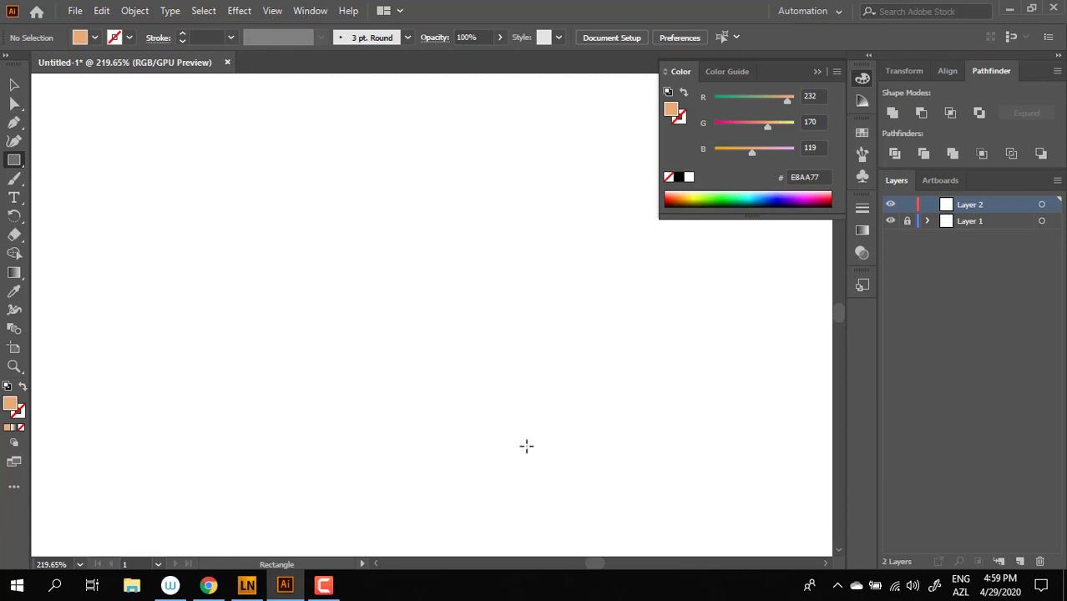
Draw a large rectangle on the empty artboard and fill it with light brown #BC8561.
{"action": "left_click_drag", "start_coordinate": [257, 236], "coordinate": [564, 485]}
{"action": "left_click", "coordinate": [13, 85]}
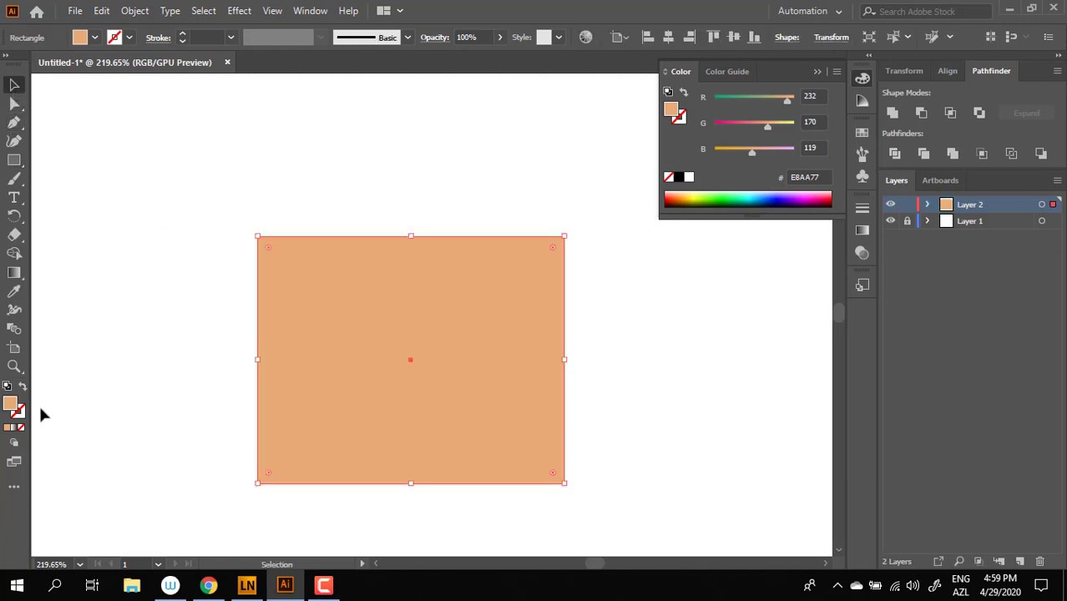
{"action": "double_click", "coordinate": [10, 409]}
{"action": "left_click_drag", "start_coordinate": [422, 254], "coordinate": [420, 250]}
{"action": "left_click", "coordinate": [550, 383]}
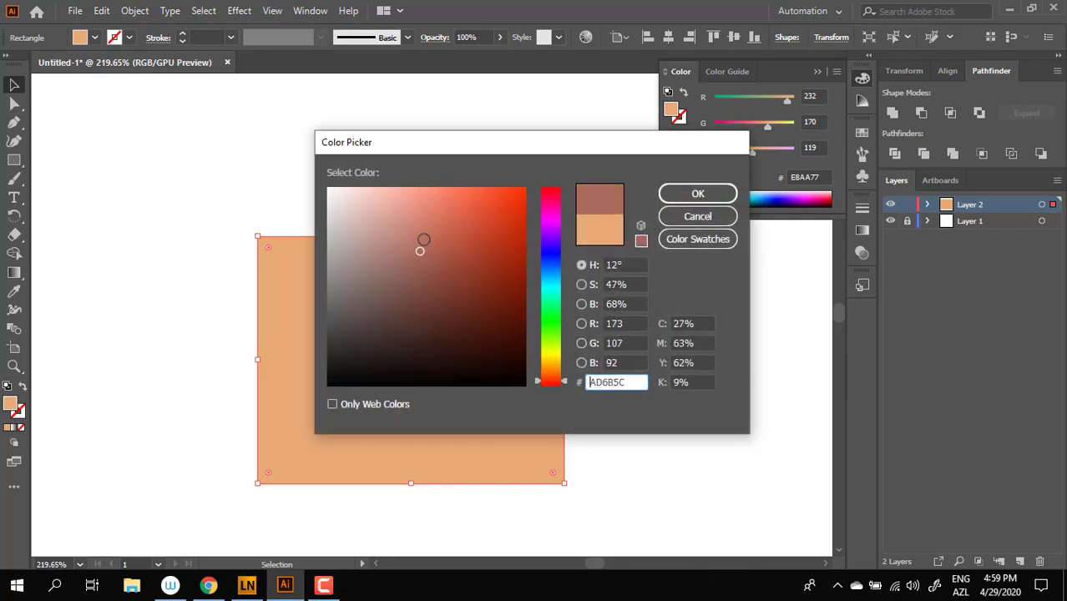
{"action": "left_click_drag", "start_coordinate": [551, 371], "coordinate": [552, 369]}
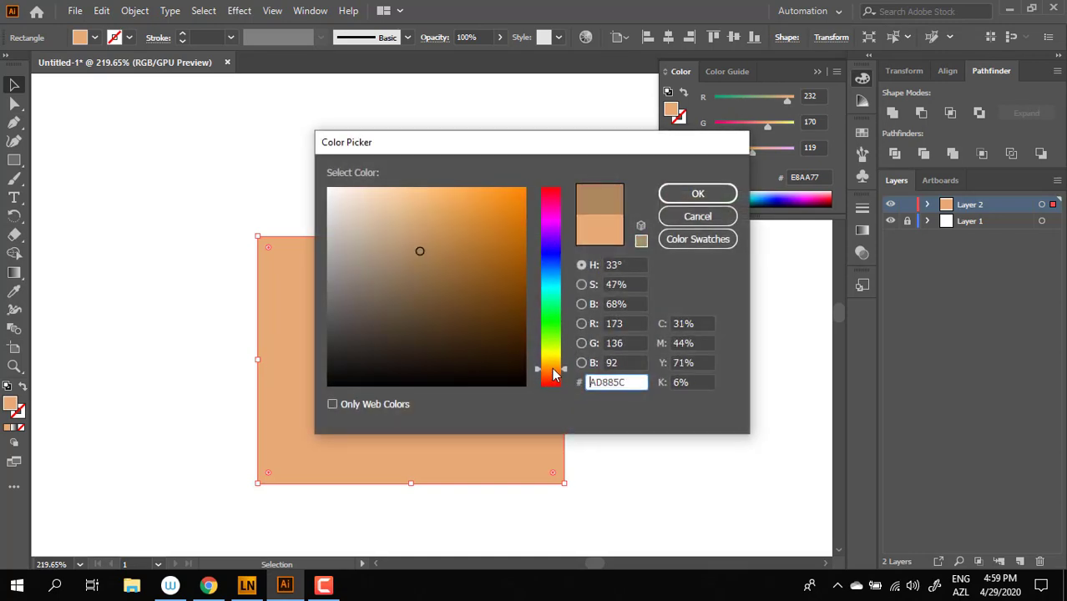
{"action": "mouse_move", "coordinate": [424, 257]}
{"action": "left_mouse_down"}
{"action": "mouse_move", "coordinate": [444, 253]}
{"action": "mouse_move", "coordinate": [420, 224]}
{"action": "mouse_move", "coordinate": [427, 232]}
{"action": "mouse_move", "coordinate": [410, 233]}
{"action": "mouse_move", "coordinate": [425, 239]}
{"action": "left_mouse_up"}
{"action": "left_click", "coordinate": [552, 375]}
{"action": "left_click", "coordinate": [685, 193]}
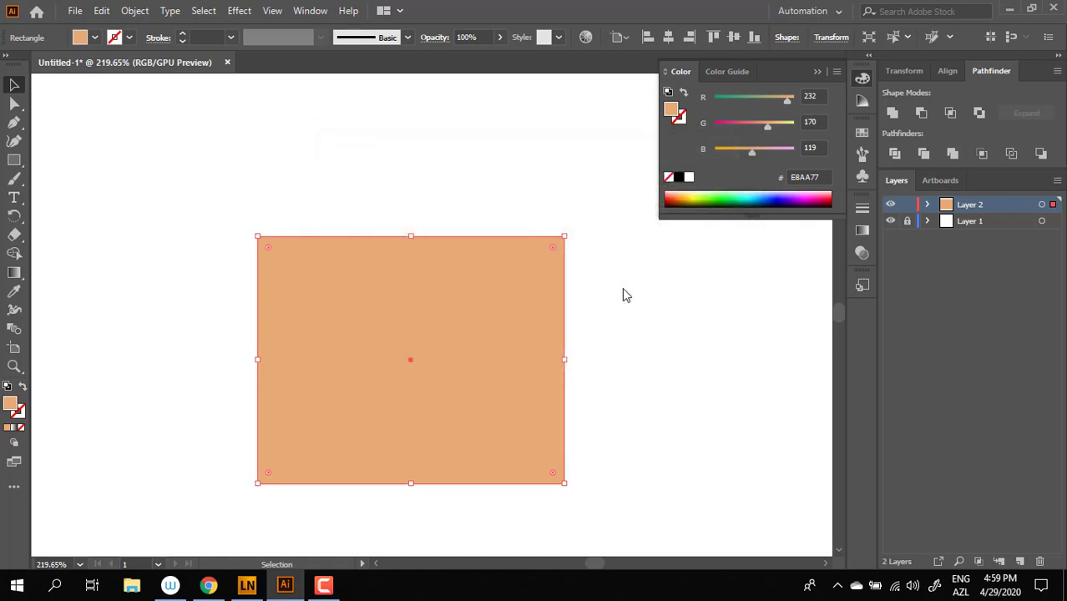
Align the rectangle horizontally to the right and bring it back into view.
{"action": "left_click", "coordinate": [691, 39]}
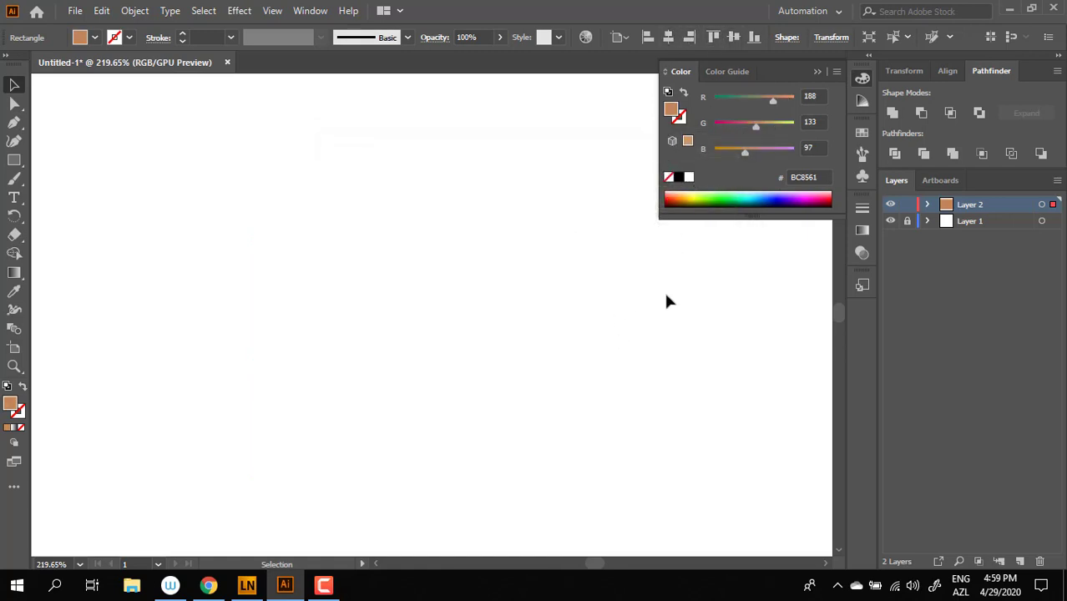
{"action": "key", "text": "z"}
{"action": "left_click_drag", "start_coordinate": [664, 295], "coordinate": [365, 338]}
{"action": "left_click_drag", "start_coordinate": [583, 365], "coordinate": [330, 338]}
{"action": "left_click_drag", "start_coordinate": [576, 338], "coordinate": [843, 412]}
{"action": "left_click", "coordinate": [16, 105]}
{"action": "left_click_drag", "start_coordinate": [265, 231], "coordinate": [275, 236]}
{"action": "key", "text": "v"}
{"action": "left_click", "coordinate": [256, 208]}
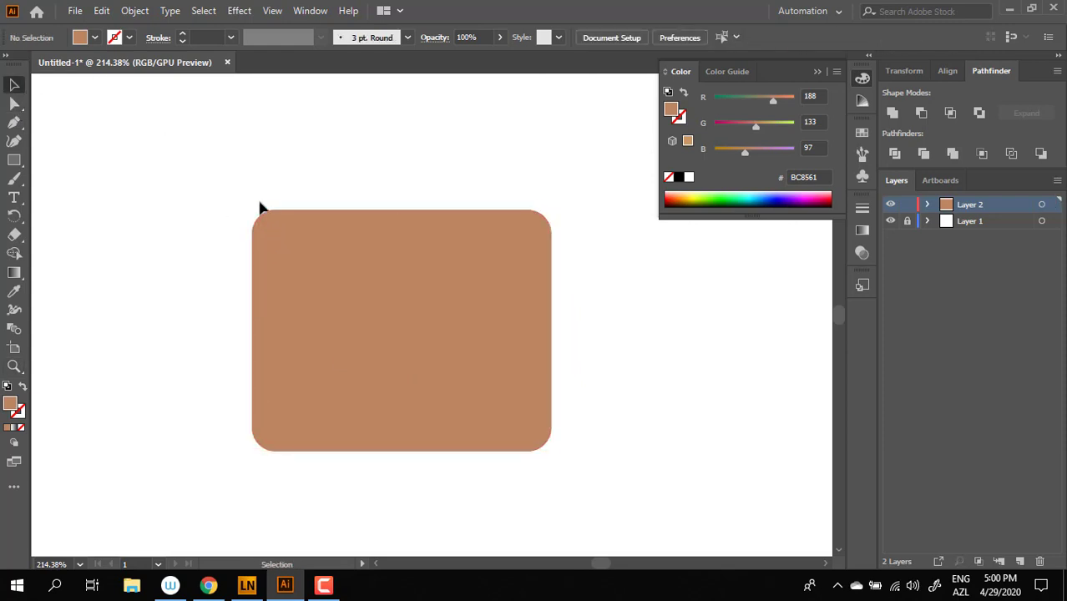
{"action": "left_click", "coordinate": [506, 363]}
{"action": "key", "text": "ctrl+z"}
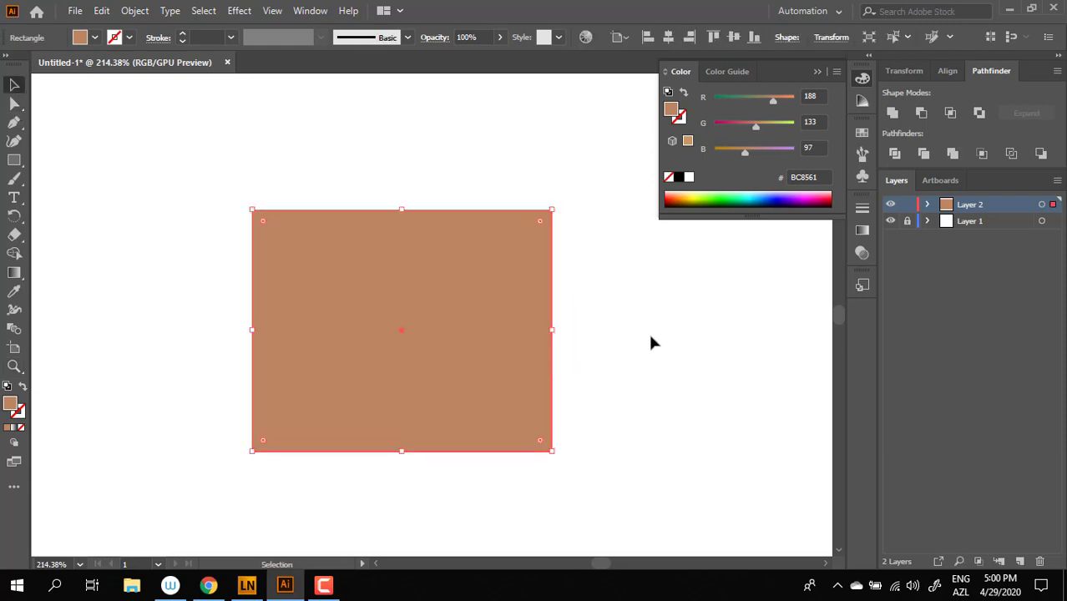
{"action": "left_click", "coordinate": [649, 333]}
{"action": "left_click_drag", "start_coordinate": [458, 336], "coordinate": [678, 346]}
{"action": "key", "text": "ctrl+z"}
Round all four corners of the rectangle to about 10 px and paste a copy of it in front.
{"action": "left_click", "coordinate": [14, 104]}
{"action": "left_click_drag", "start_coordinate": [269, 228], "coordinate": [276, 236]}
{"action": "left_click", "coordinate": [102, 11]}
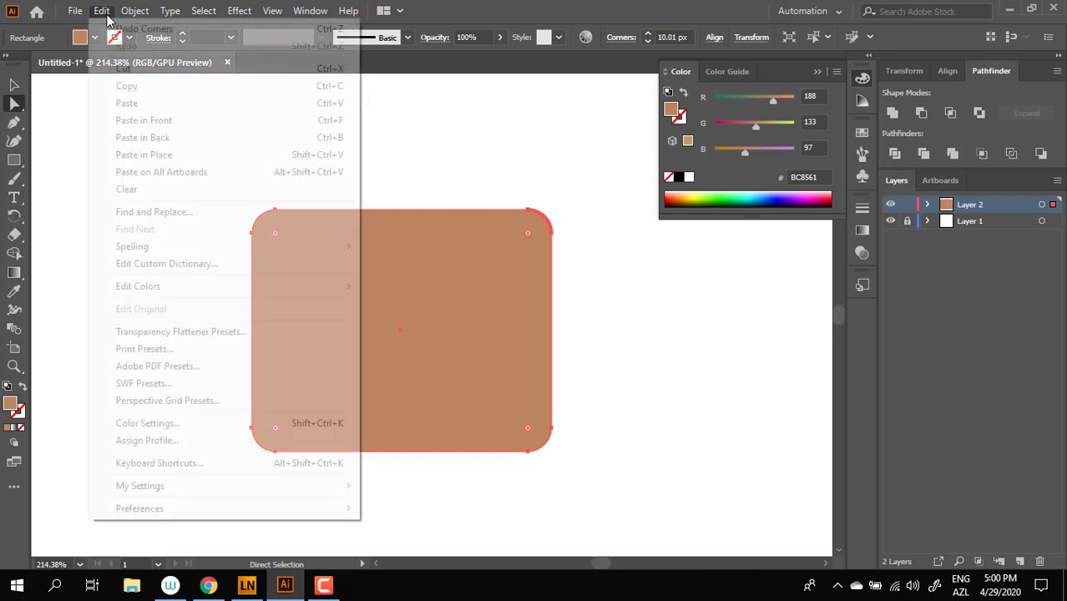
{"action": "left_click", "coordinate": [127, 86]}
{"action": "left_click", "coordinate": [100, 12]}
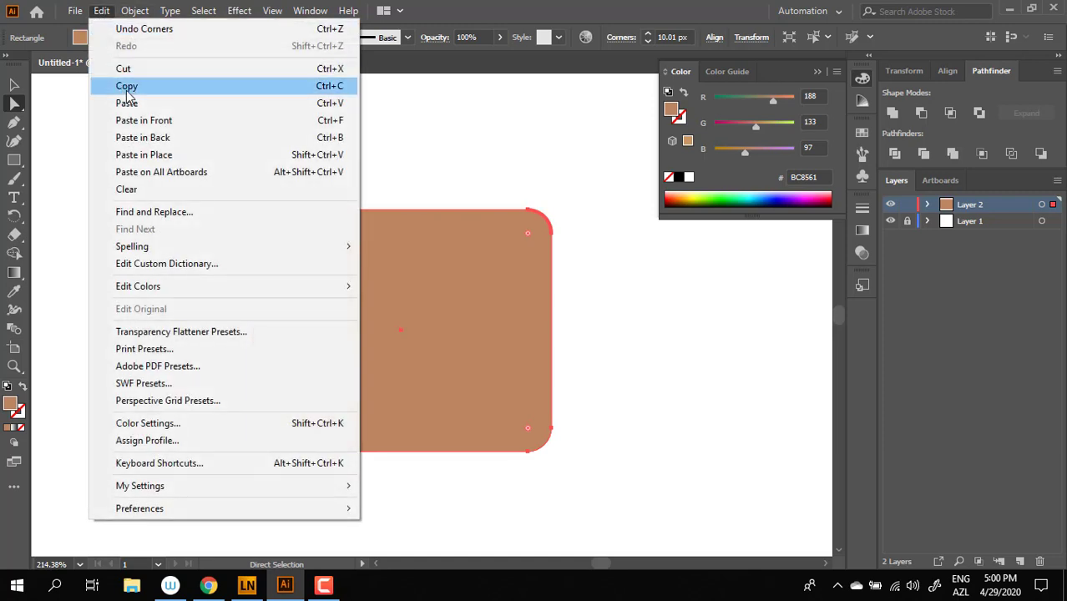
{"action": "left_click", "coordinate": [140, 120]}
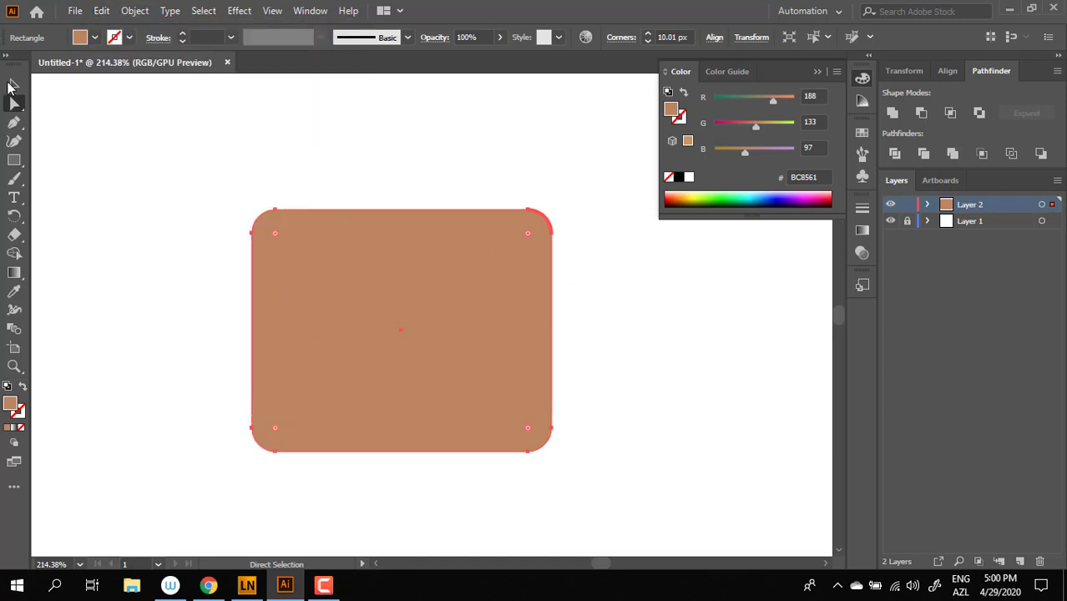
Enlarge the pasted copy slightly toward the upper right and fill it with darker brown #A36D50.
{"action": "left_click", "coordinate": [13, 85]}
{"action": "left_click_drag", "start_coordinate": [554, 208], "coordinate": [571, 194]}
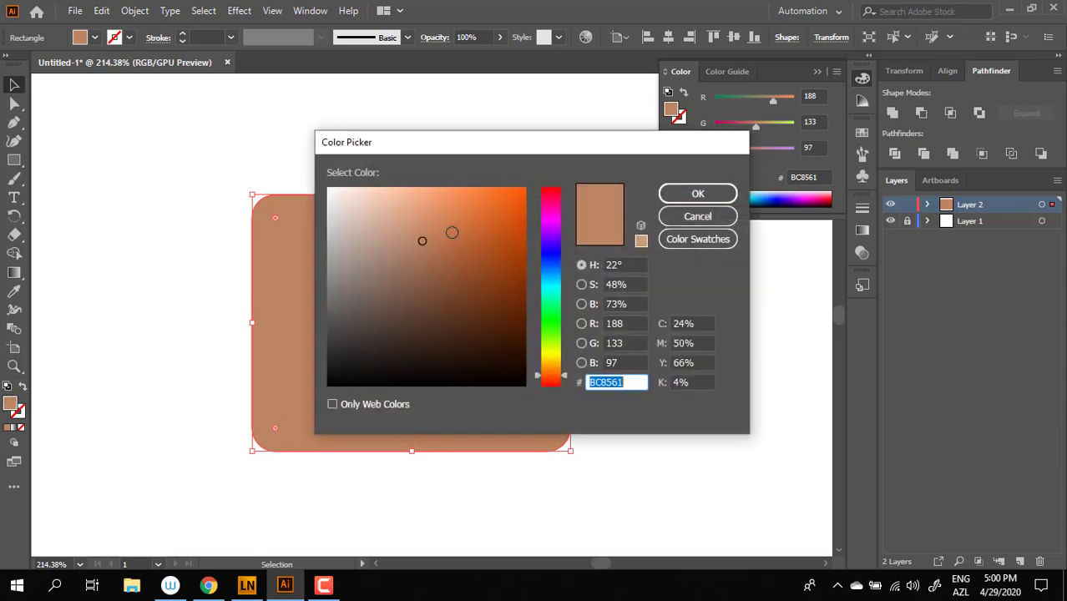
{"action": "left_click_drag", "start_coordinate": [427, 242], "coordinate": [429, 259]}
{"action": "left_click", "coordinate": [709, 198]}
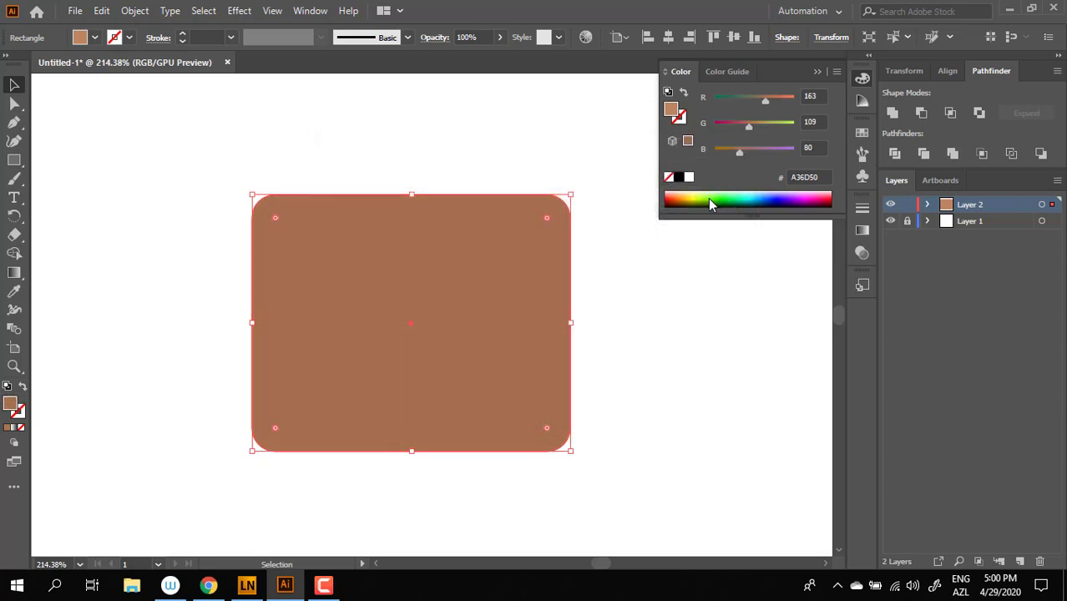
Send the darker rounded rectangle to the back, behind the lighter one.
{"action": "right_click", "coordinate": [558, 282]}
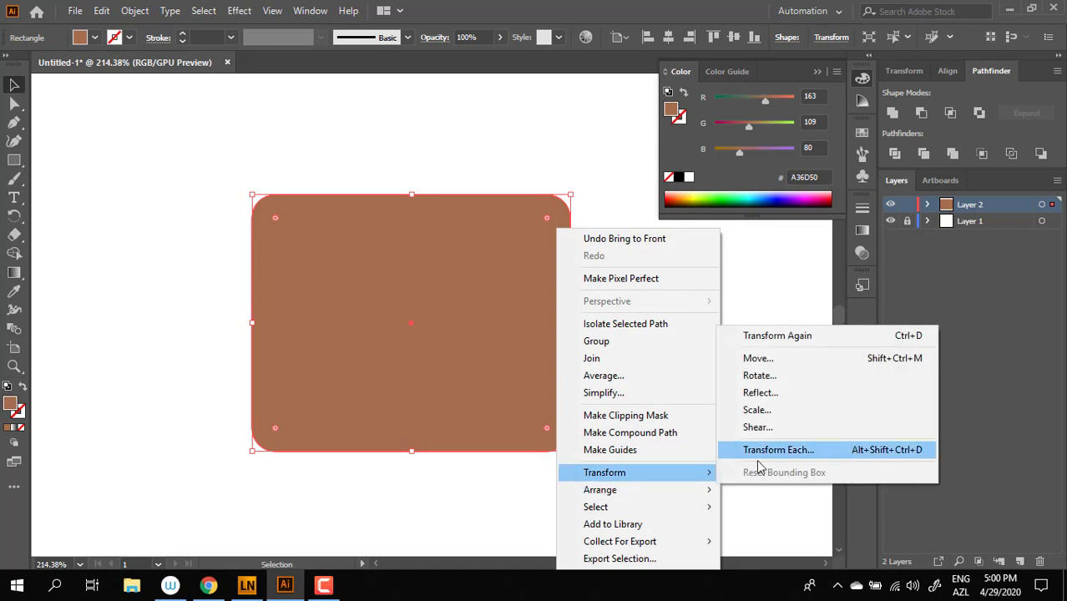
{"action": "mouse_move", "coordinate": [665, 490]}
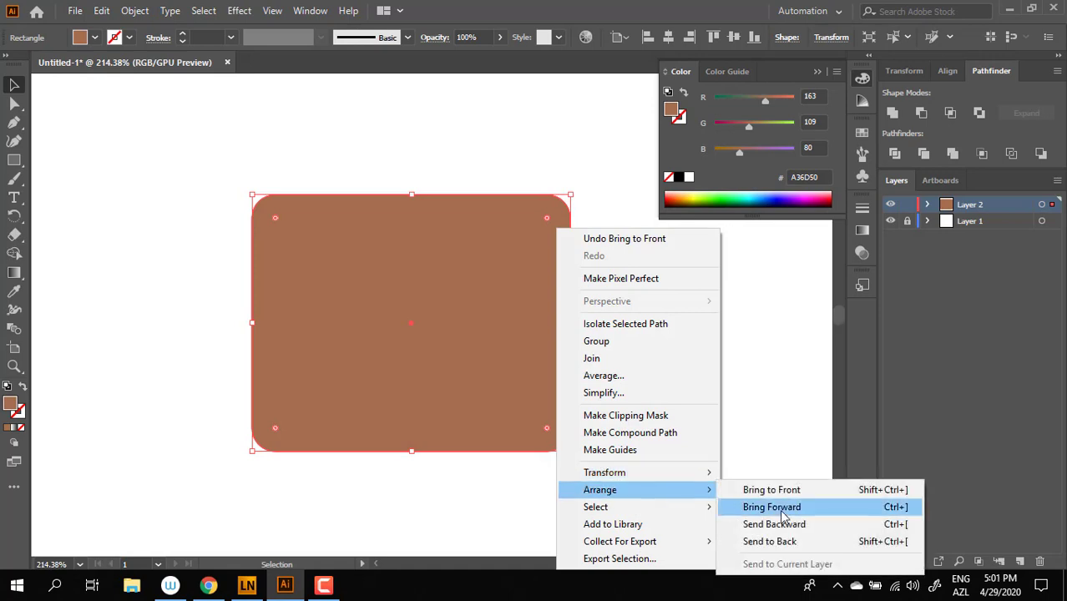
{"action": "left_click", "coordinate": [883, 541]}
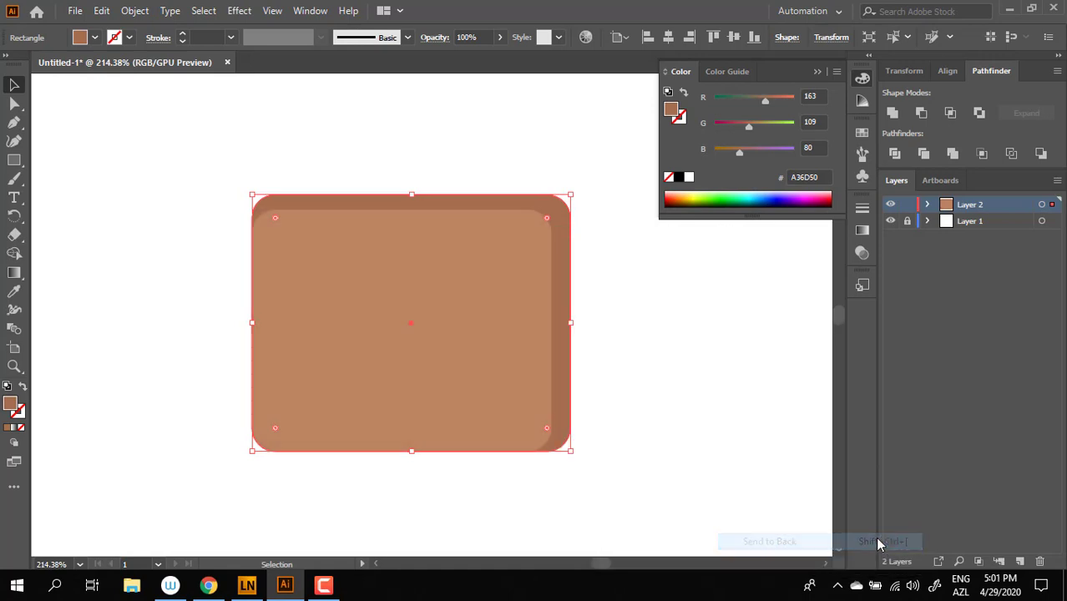
{"action": "left_click", "coordinate": [716, 395]}
{"action": "left_click_drag", "start_coordinate": [704, 387], "coordinate": [591, 369]}
{"action": "left_click", "coordinate": [506, 312]}
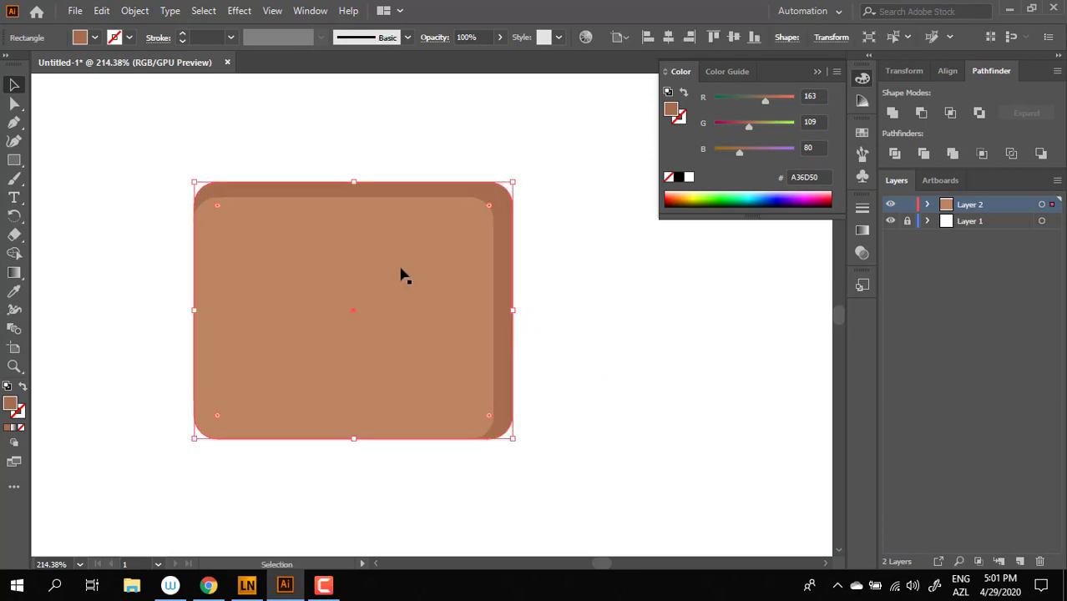
{"action": "left_click", "coordinate": [15, 159]}
{"action": "left_click_drag", "start_coordinate": [421, 253], "coordinate": [445, 309]}
{"action": "key", "text": "ctrl+z"}
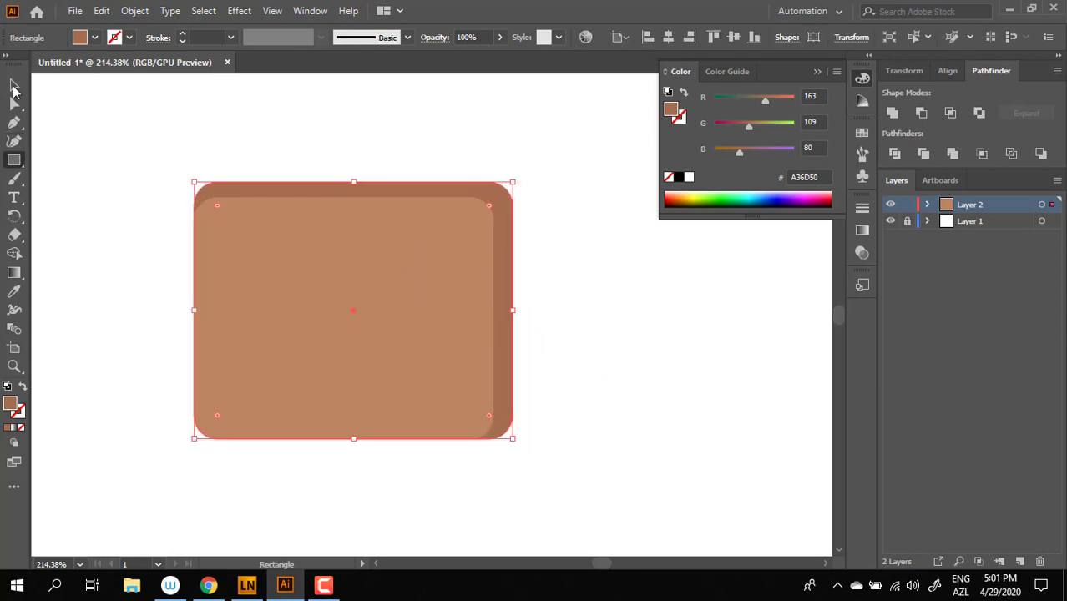
Convert the lighter and darker rounded rectangles into plain paths with the Unite shape mode.
{"action": "key", "text": "v"}
{"action": "left_click", "coordinate": [250, 250]}
{"action": "left_click", "coordinate": [894, 114]}
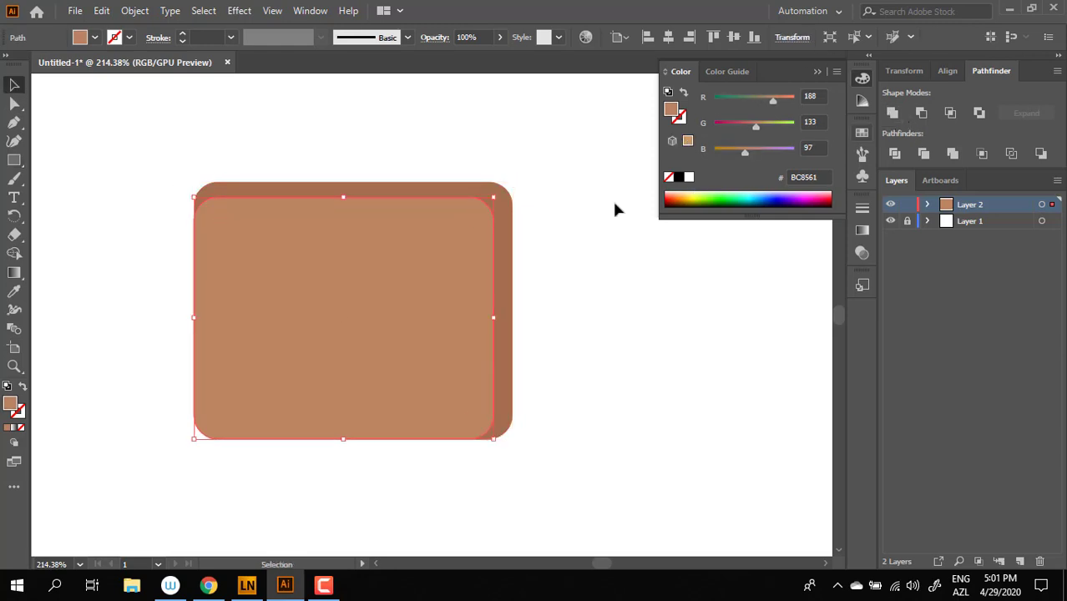
{"action": "left_click", "coordinate": [499, 246]}
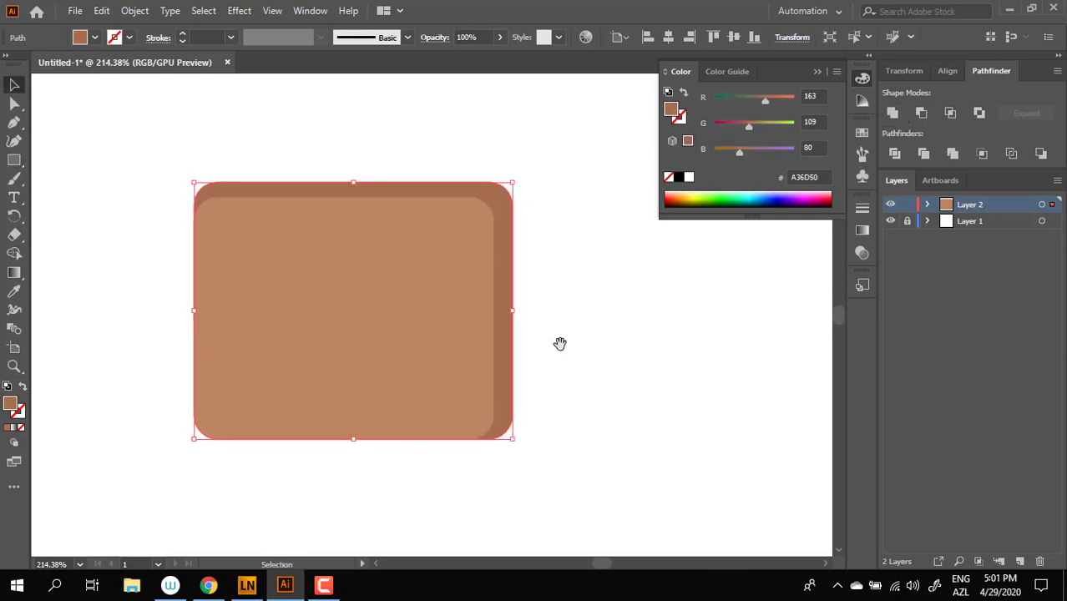
{"action": "left_click_drag", "start_coordinate": [560, 342], "coordinate": [555, 356]}
Shrink the darker back shape from its upper-right corner so that a narrower border extends past the lighter shape.
{"action": "left_click", "coordinate": [462, 372]}
{"action": "left_click", "coordinate": [501, 251]}
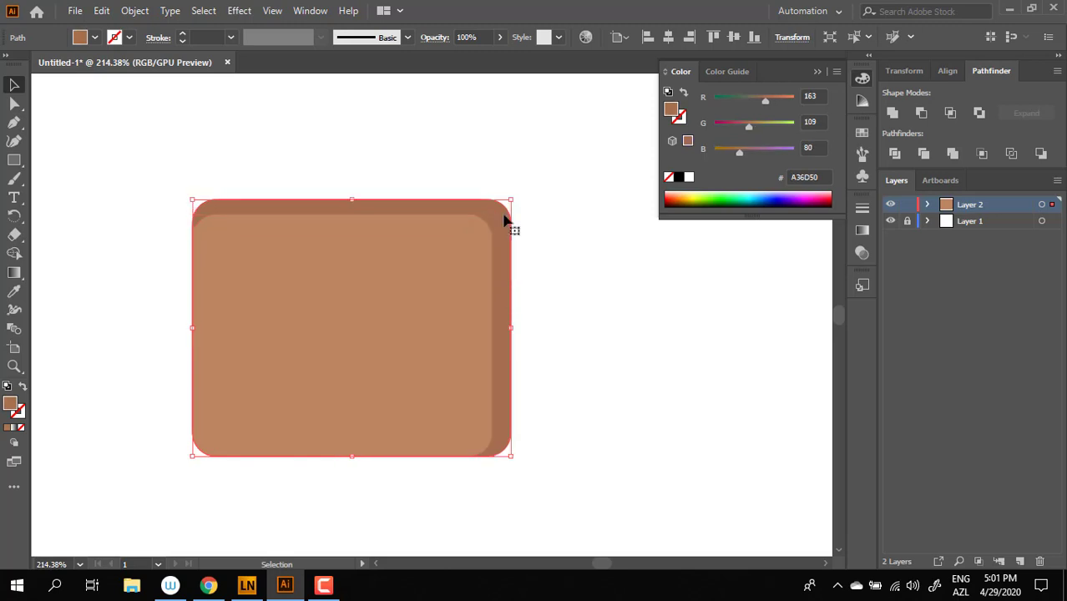
{"action": "left_click_drag", "start_coordinate": [510, 201], "coordinate": [505, 206]}
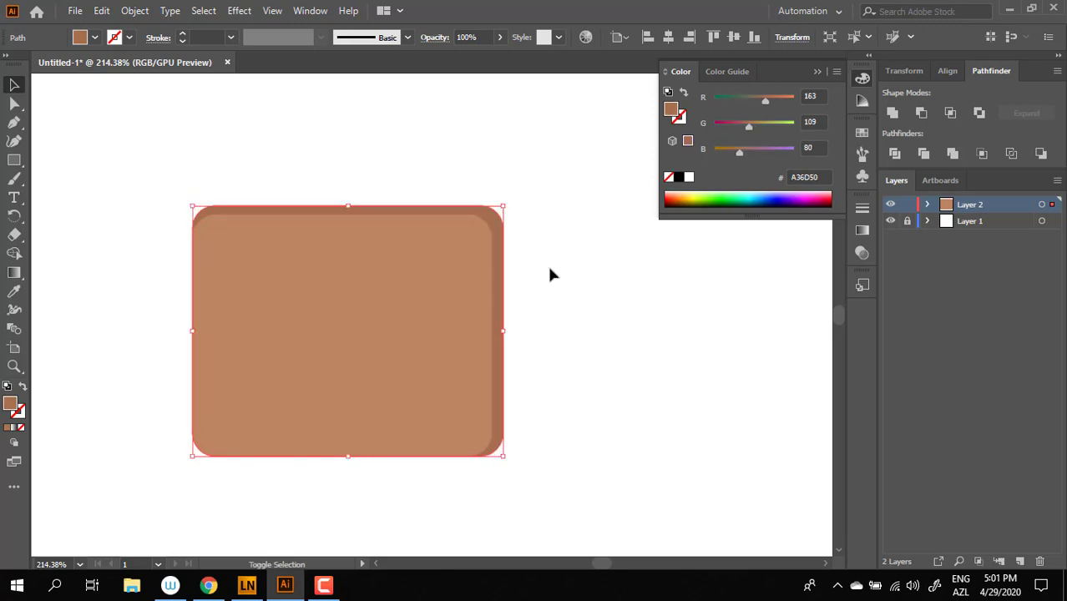
{"action": "left_click_drag", "start_coordinate": [544, 342], "coordinate": [606, 370]}
{"action": "left_click", "coordinate": [584, 340]}
Draw a small rectangle over the right edge of the body, ending flush with the darker shape's outer edge.
{"action": "key", "text": "z"}
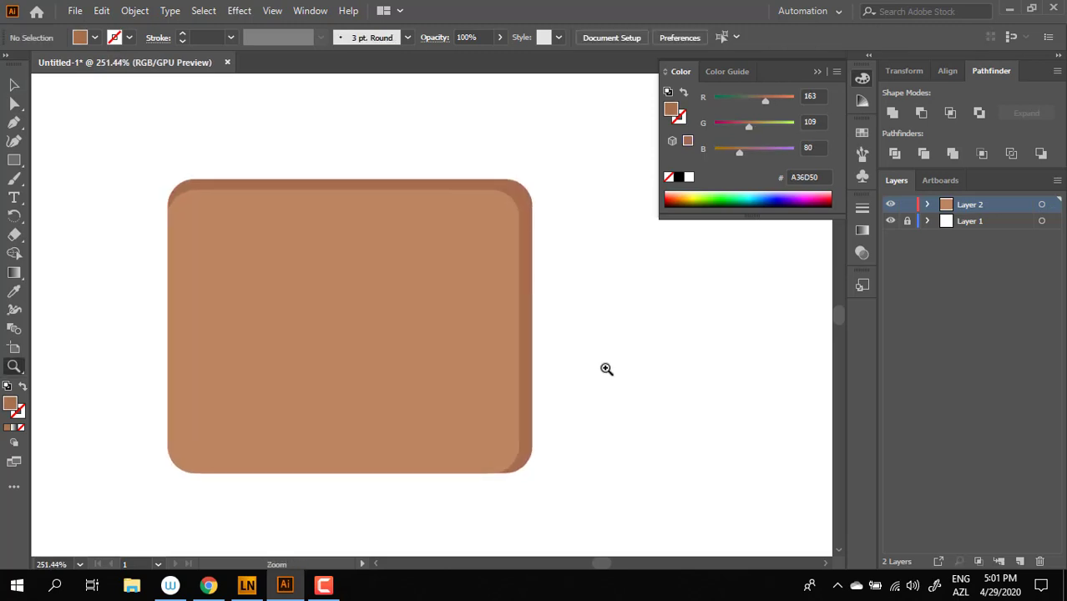
{"action": "left_click", "coordinate": [12, 85]}
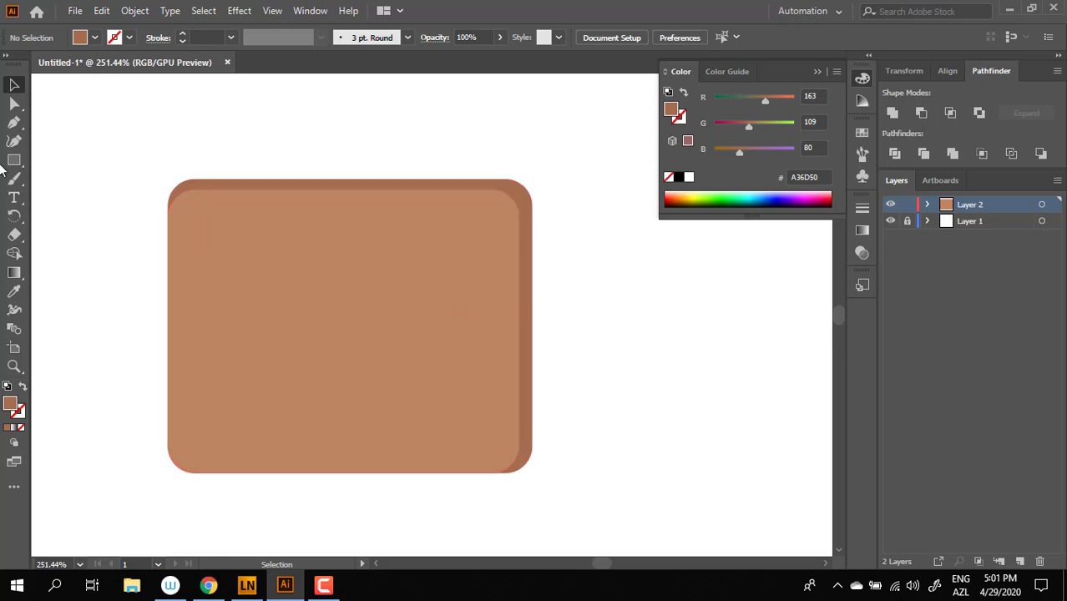
{"action": "key", "text": "m"}
{"action": "left_click_drag", "start_coordinate": [440, 287], "coordinate": [532, 349]}
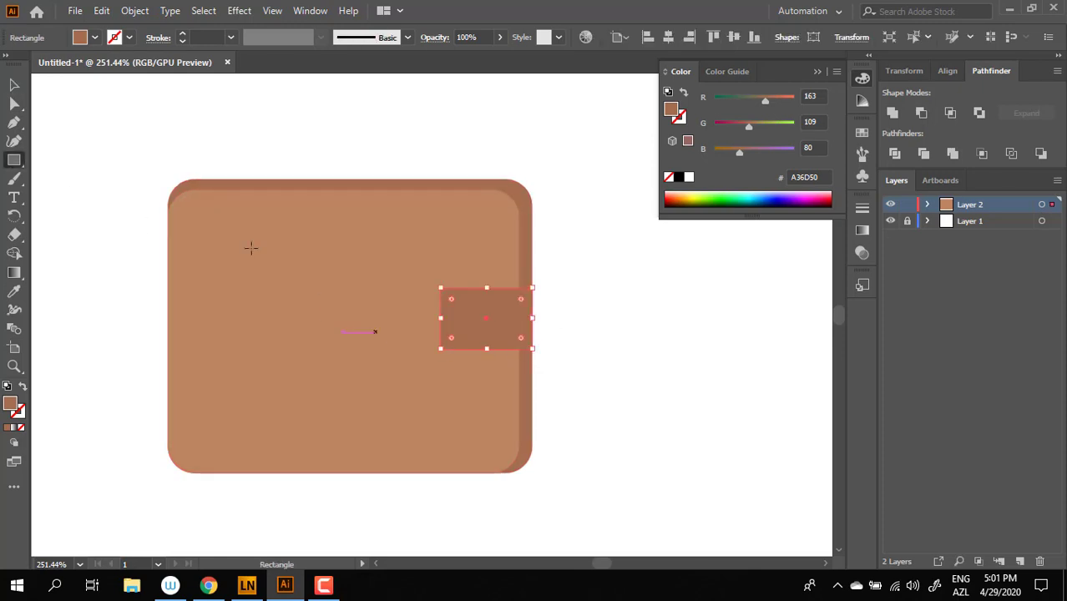
{"action": "left_click", "coordinate": [10, 86]}
Group the two body shapes and align the group and the small rectangle to their vertical centers.
{"action": "key", "text": "ctrl+a"}
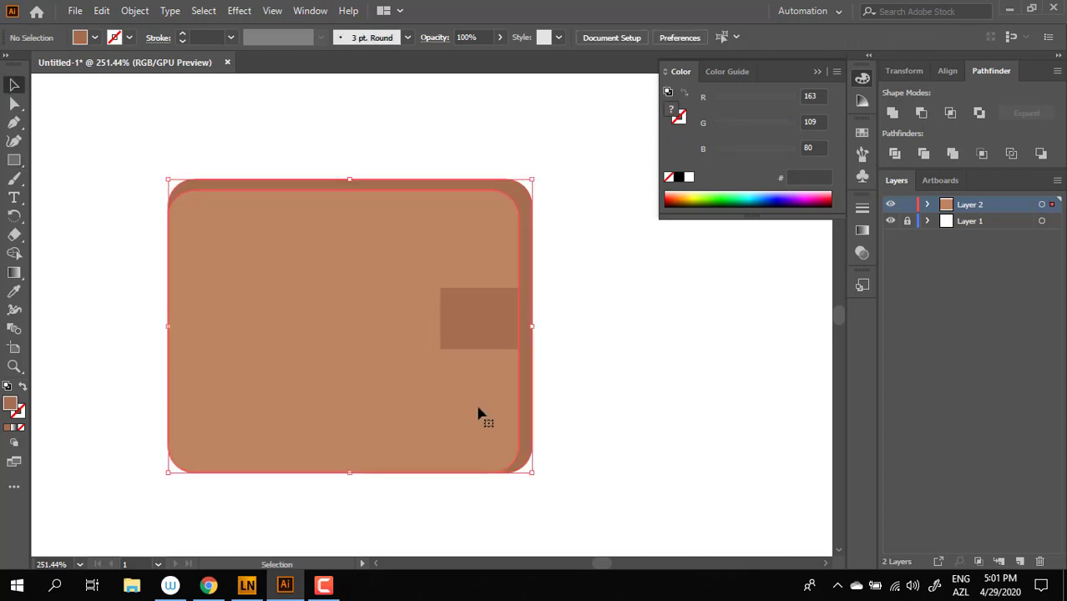
{"action": "right_click", "coordinate": [480, 414]}
{"action": "left_click", "coordinate": [554, 178]}
{"action": "left_click_drag", "start_coordinate": [624, 408], "coordinate": [281, 243]}
{"action": "left_click", "coordinate": [733, 37]}
{"action": "left_click", "coordinate": [634, 343]}
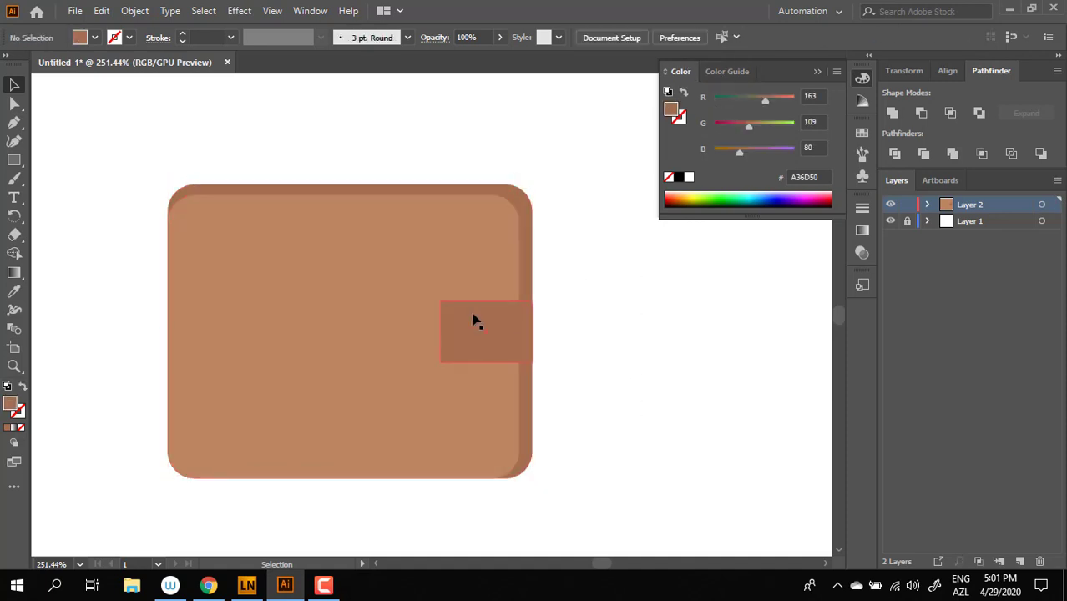
Widen the small rectangle slightly to the left and fill it with dark brown #8C5D48.
{"action": "key", "text": "z"}
{"action": "left_click", "coordinate": [544, 383]}
{"action": "left_click", "coordinate": [14, 84]}
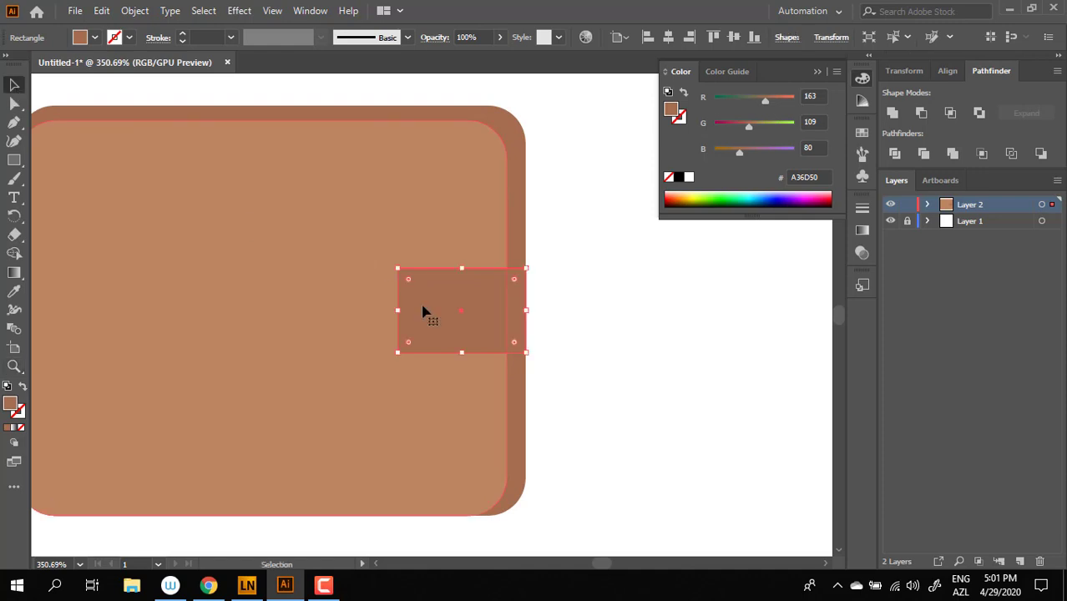
{"action": "left_click_drag", "start_coordinate": [397, 311], "coordinate": [381, 313]}
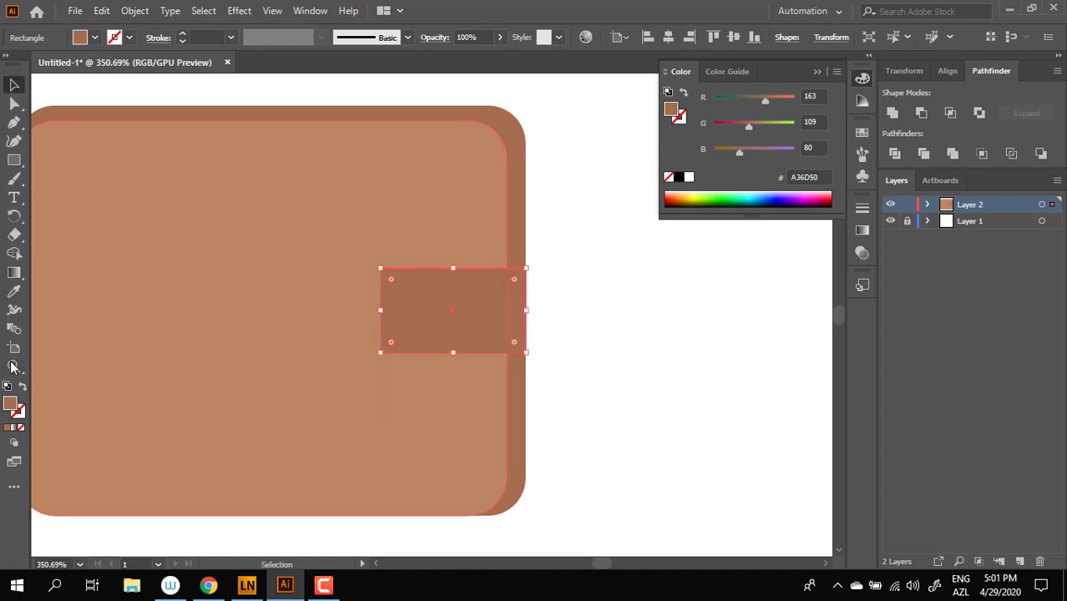
{"action": "double_click", "coordinate": [12, 407]}
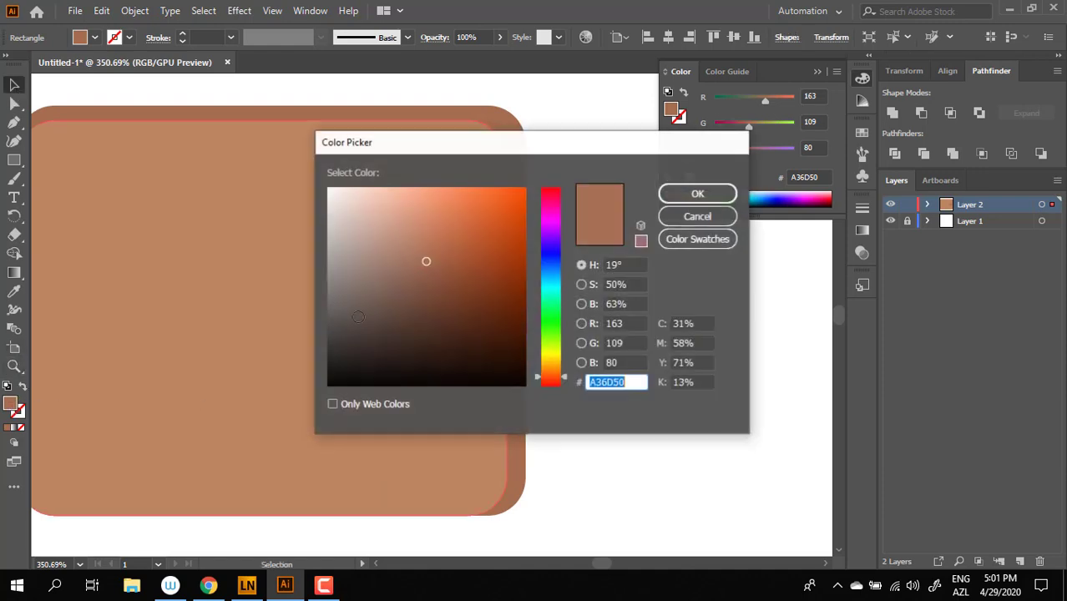
{"action": "left_click", "coordinate": [423, 277]}
{"action": "left_click", "coordinate": [710, 200]}
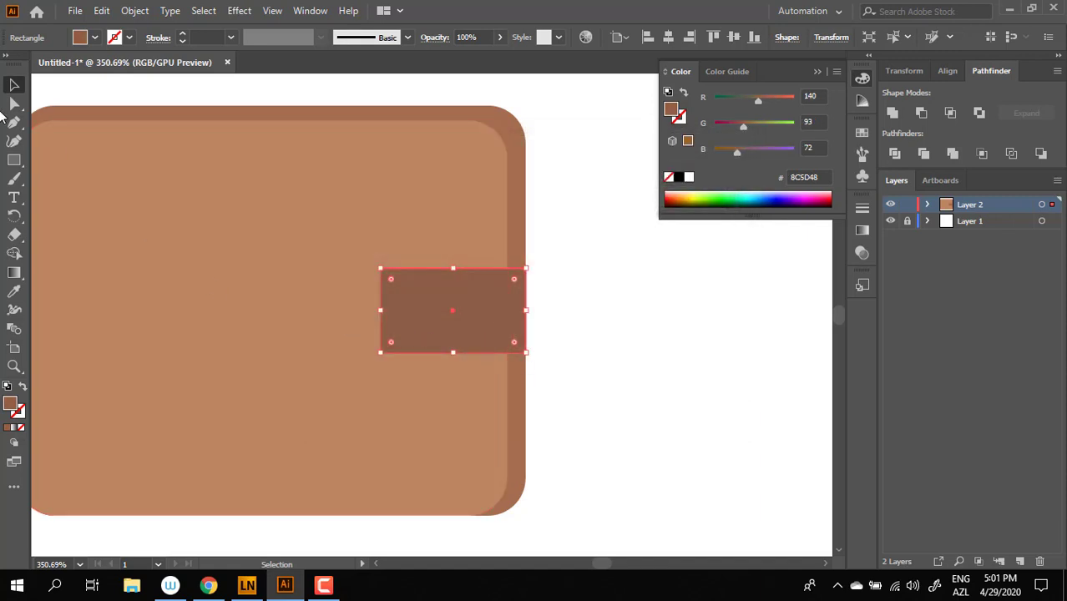
Round the two left corners of the small dark rectangle to 11.17 px to form a semicircular end.
{"action": "key", "text": "a"}
{"action": "left_click", "coordinate": [381, 325]}
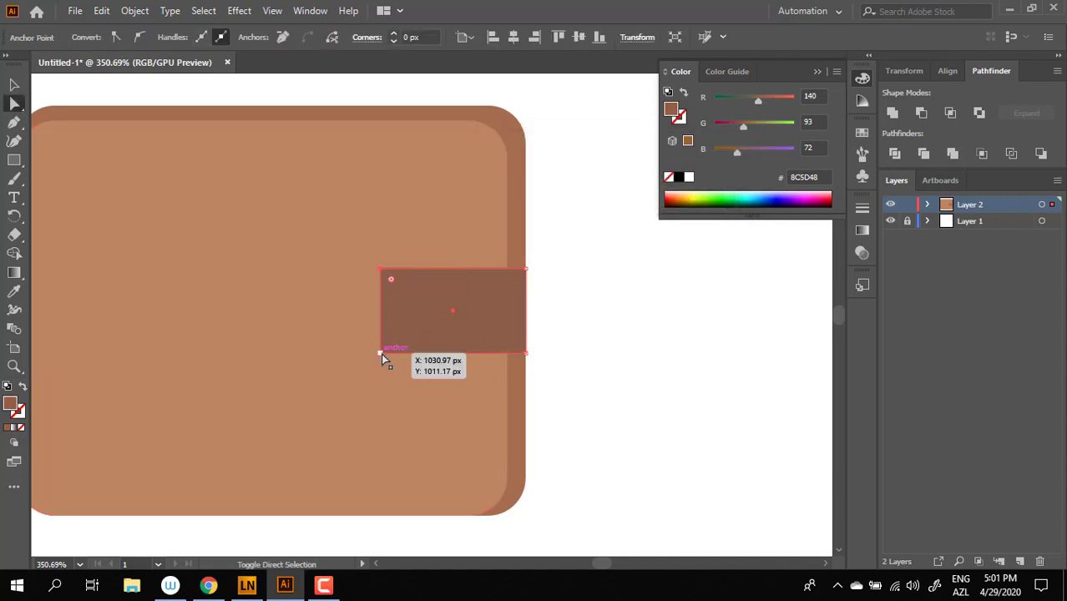
{"action": "left_click_drag", "start_coordinate": [391, 342], "coordinate": [607, 350]}
{"action": "scroll", "coordinate": [603, 363], "scroll_direction": "left", "scroll_amount": 3}
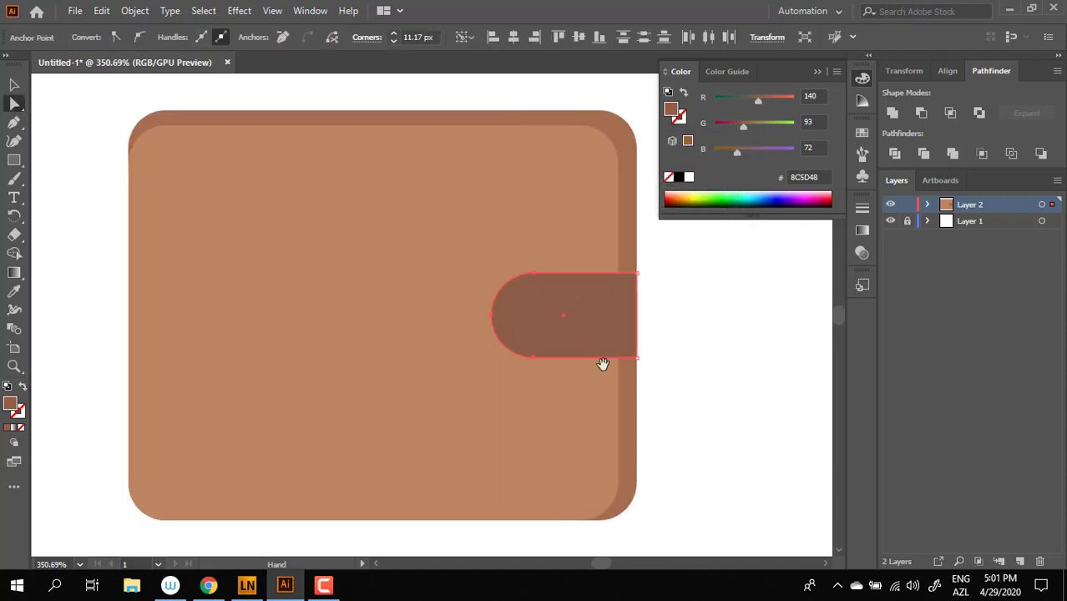
{"action": "key", "text": "v"}
{"action": "left_click", "coordinate": [79, 241]}
Save the round-ended strap's brown fill as a new color swatch.
{"action": "key", "text": "z"}
{"action": "left_click_drag", "start_coordinate": [549, 288], "coordinate": [618, 321]}
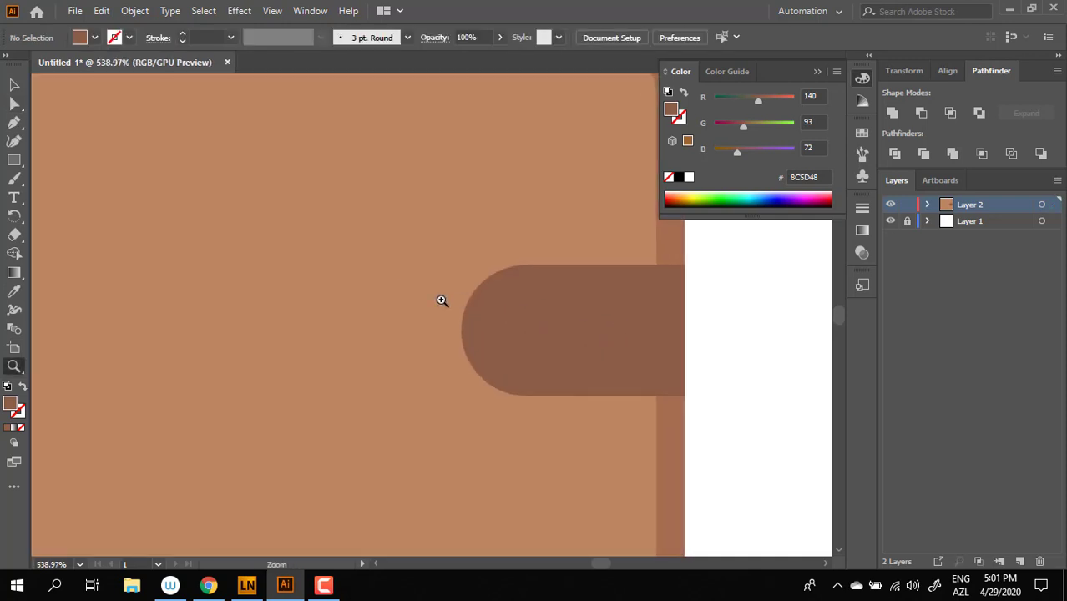
{"action": "left_click_drag", "start_coordinate": [441, 300], "coordinate": [289, 251]}
{"action": "left_click", "coordinate": [14, 85]}
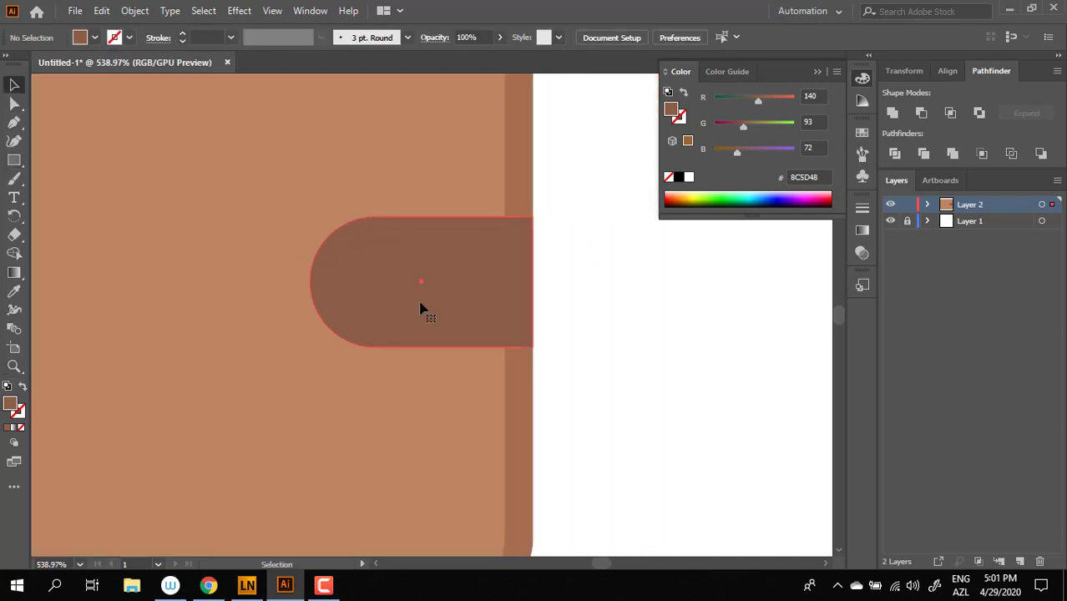
{"action": "left_click", "coordinate": [424, 306]}
{"action": "left_click", "coordinate": [862, 132]}
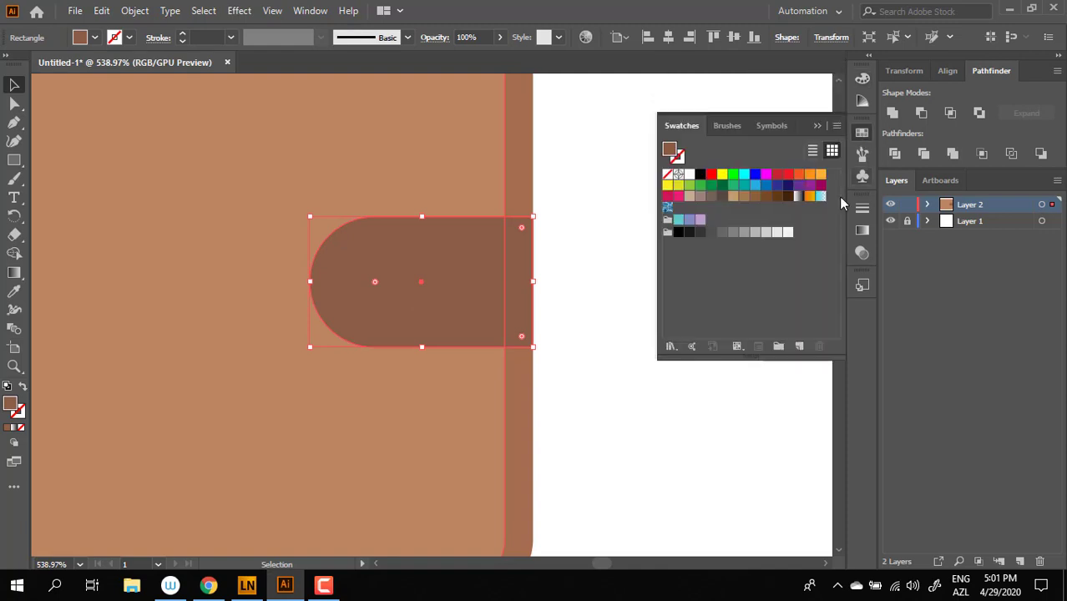
{"action": "left_click", "coordinate": [800, 346]}
{"action": "left_click", "coordinate": [553, 401]}
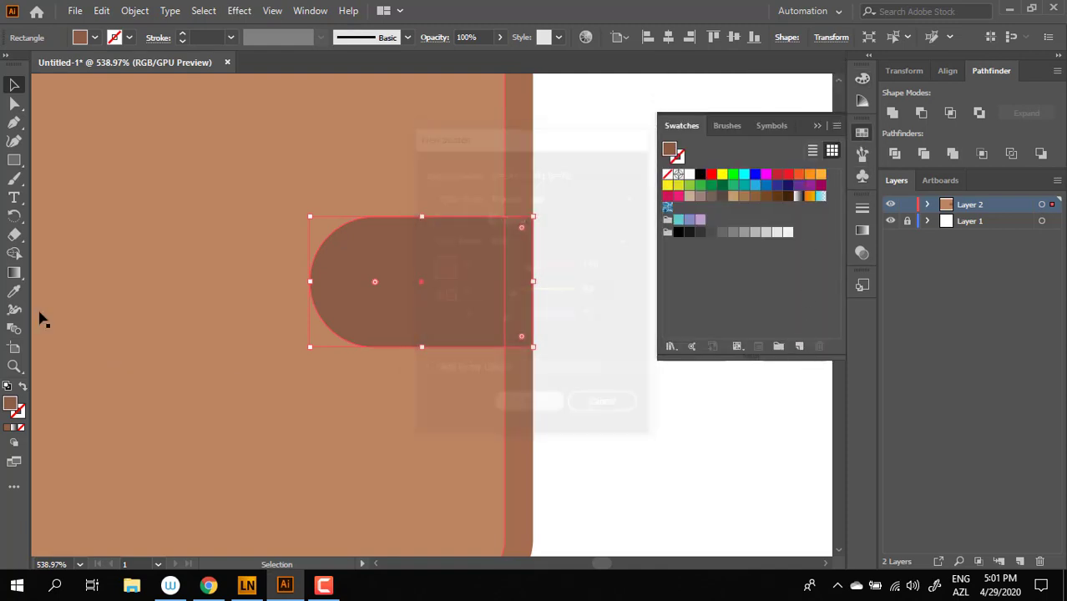
Darken the strap's fill to R=99 G=67 B=55 and save that color as a second swatch.
{"action": "double_click", "coordinate": [11, 411]}
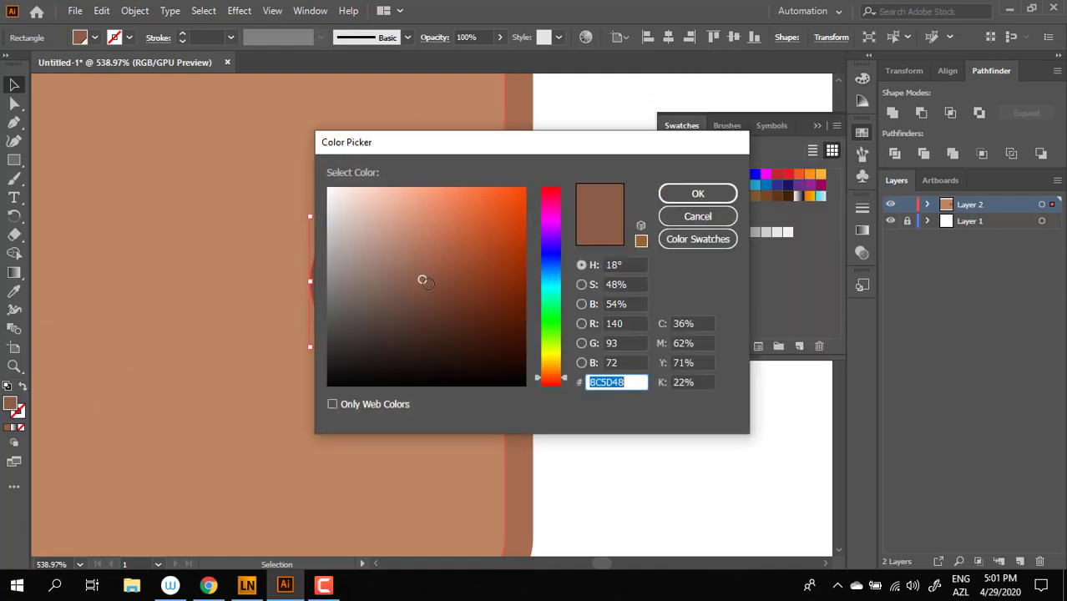
{"action": "left_click_drag", "start_coordinate": [423, 280], "coordinate": [416, 309]}
{"action": "left_click", "coordinate": [698, 193]}
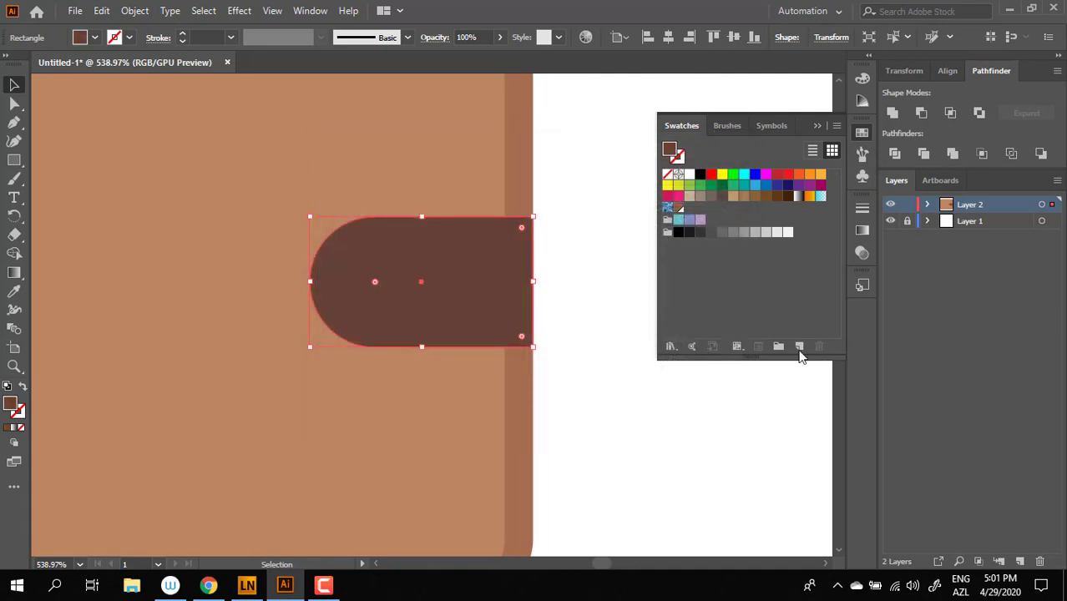
{"action": "left_click", "coordinate": [800, 346]}
{"action": "left_click", "coordinate": [521, 413]}
Fill the strap with a linear gradient from the saved lighter brown at its rounded end to the saved dark brown at its straight end.
{"action": "key", "text": "g"}
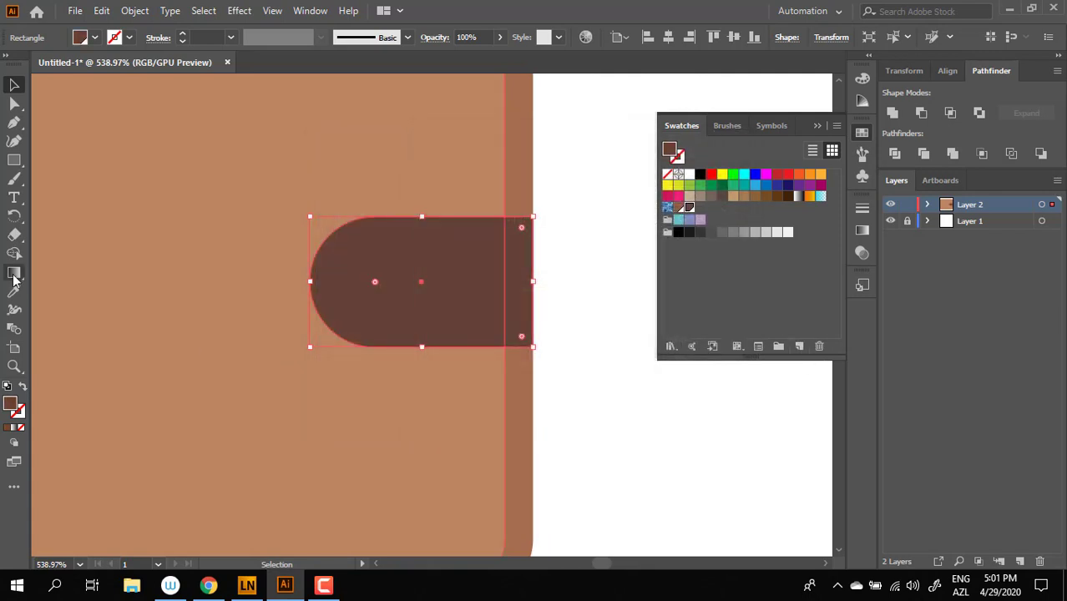
{"action": "left_click", "coordinate": [528, 292]}
{"action": "double_click", "coordinate": [534, 283]}
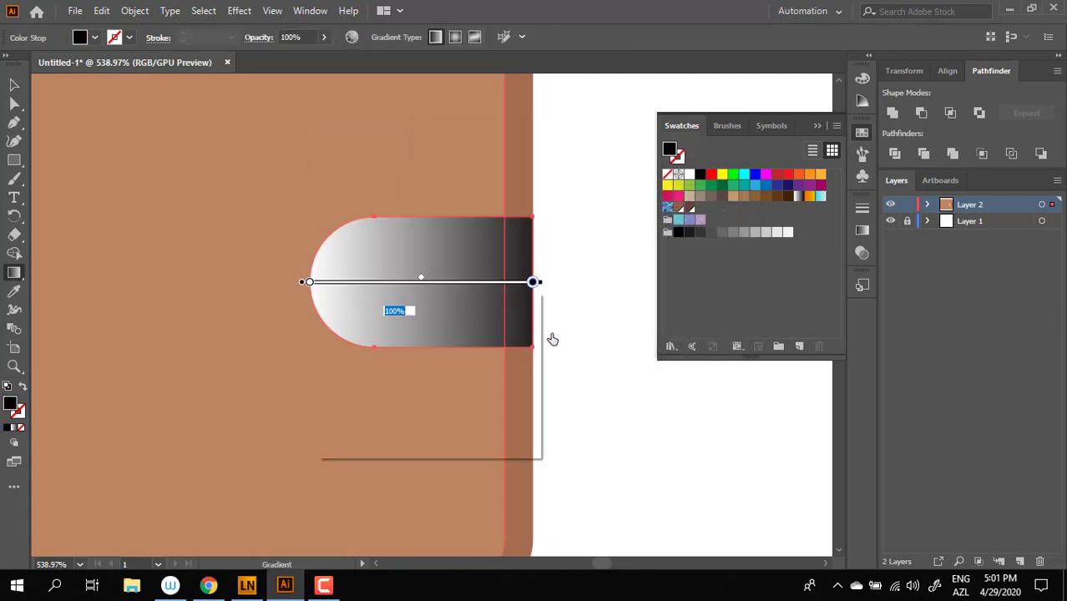
{"action": "left_click", "coordinate": [451, 352]}
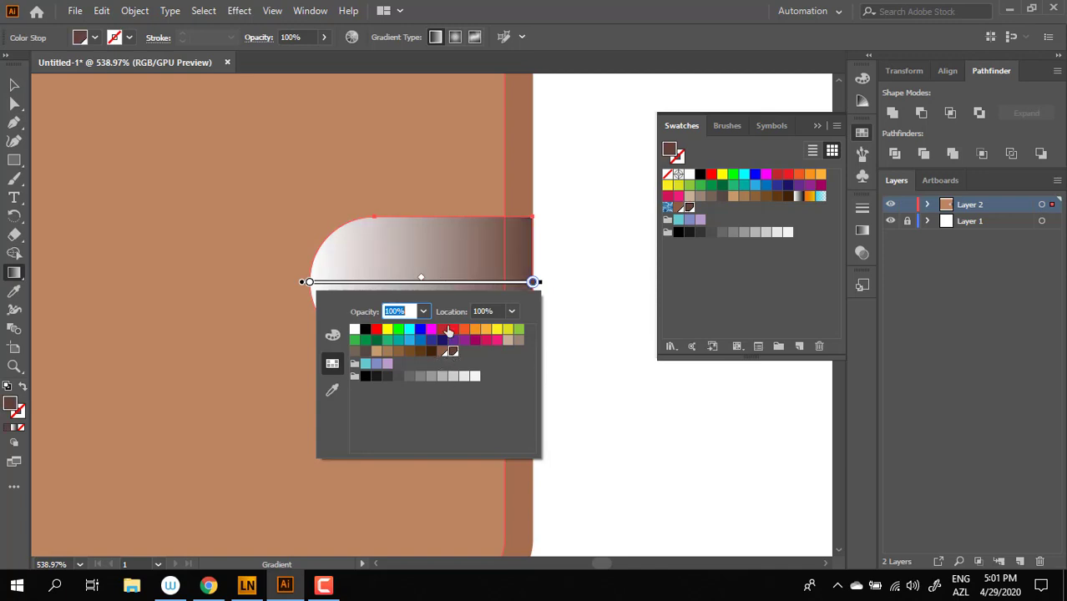
{"action": "double_click", "coordinate": [309, 283]}
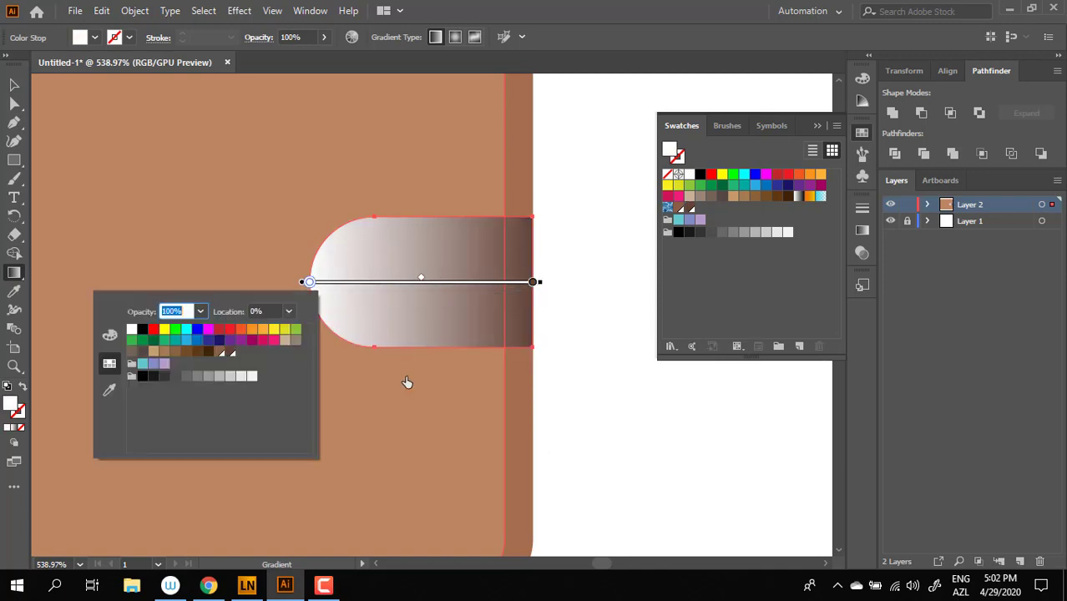
{"action": "left_click", "coordinate": [219, 352]}
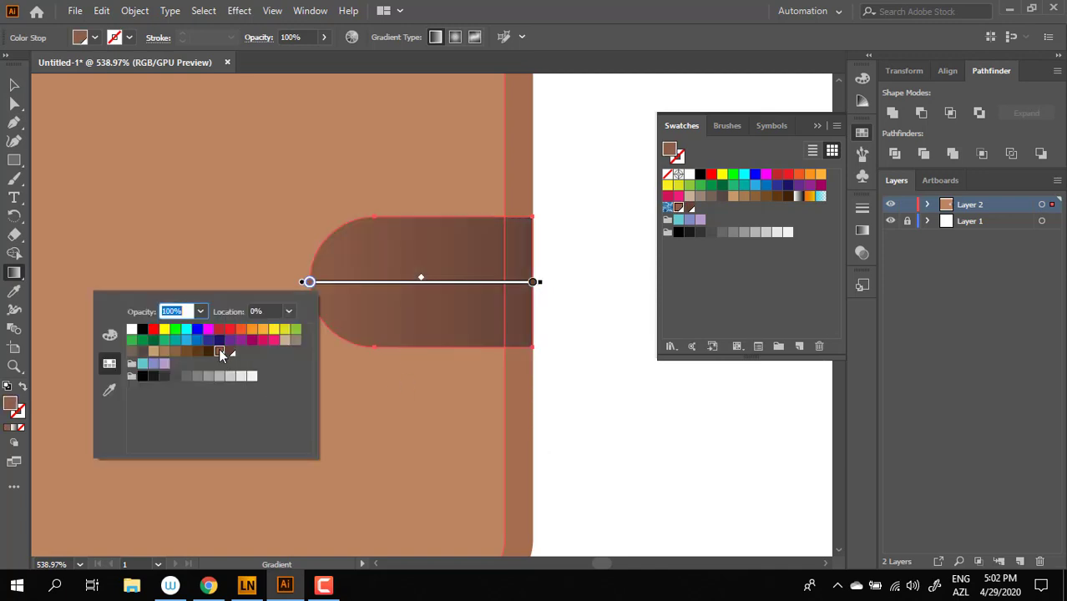
{"action": "left_click", "coordinate": [15, 88]}
{"action": "left_click", "coordinate": [18, 85]}
{"action": "left_click", "coordinate": [658, 504]}
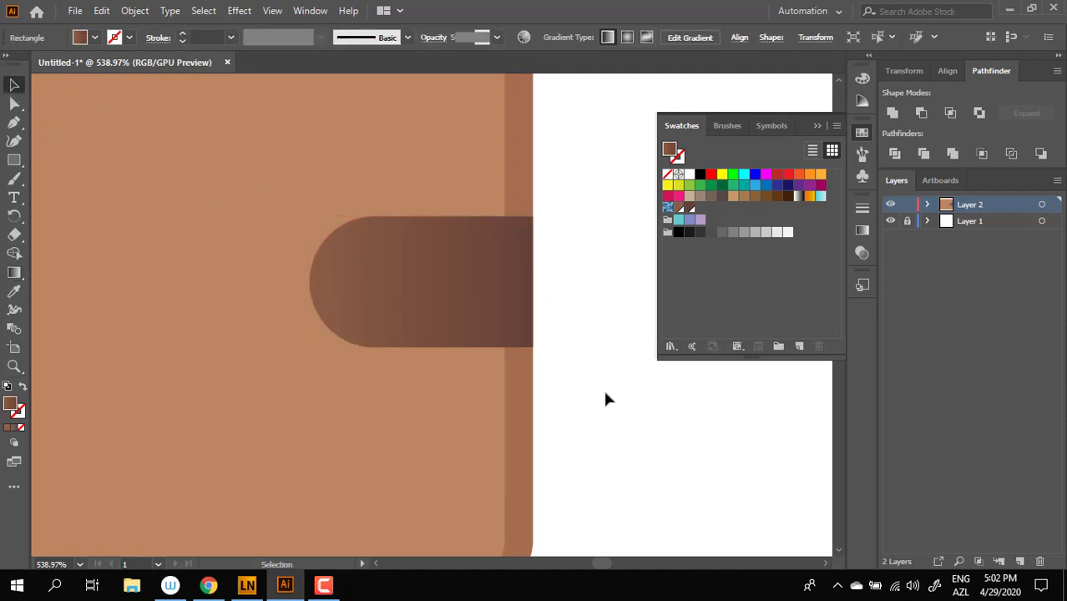
Copy the gradient strap and paste the copy directly in front of it.
{"action": "left_click_drag", "start_coordinate": [603, 388], "coordinate": [476, 341]}
{"action": "left_click_drag", "start_coordinate": [391, 230], "coordinate": [534, 272]}
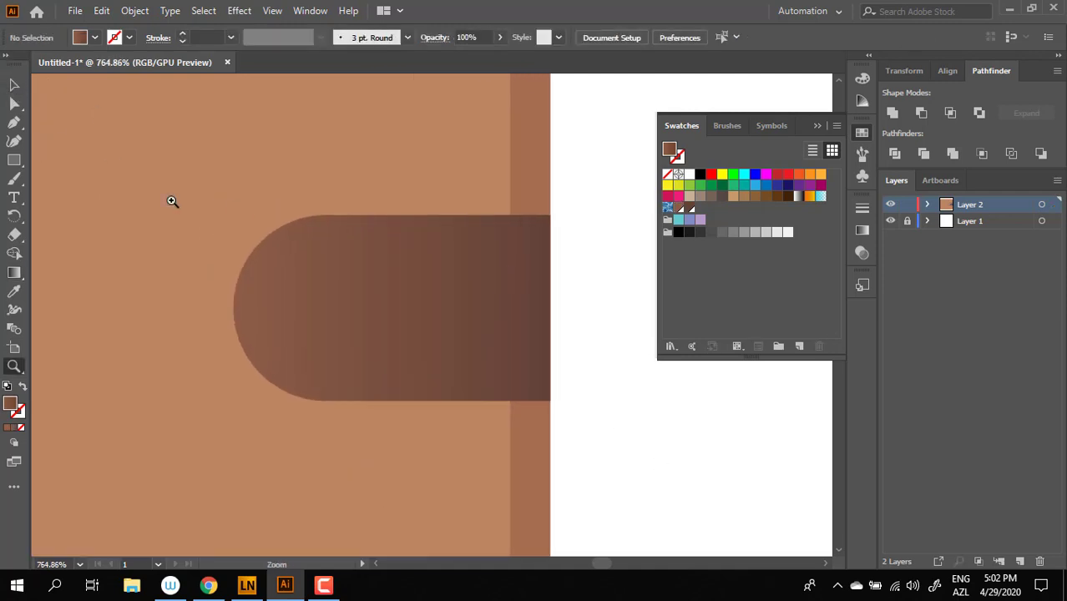
{"action": "left_click", "coordinate": [15, 85]}
{"action": "left_click", "coordinate": [421, 264]}
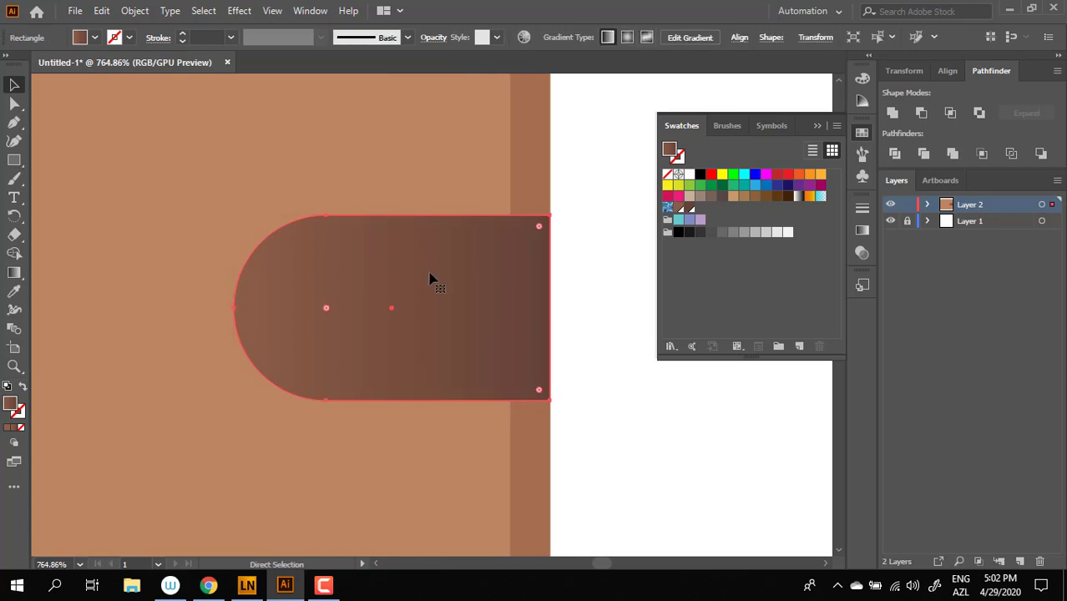
{"action": "left_click", "coordinate": [101, 11]}
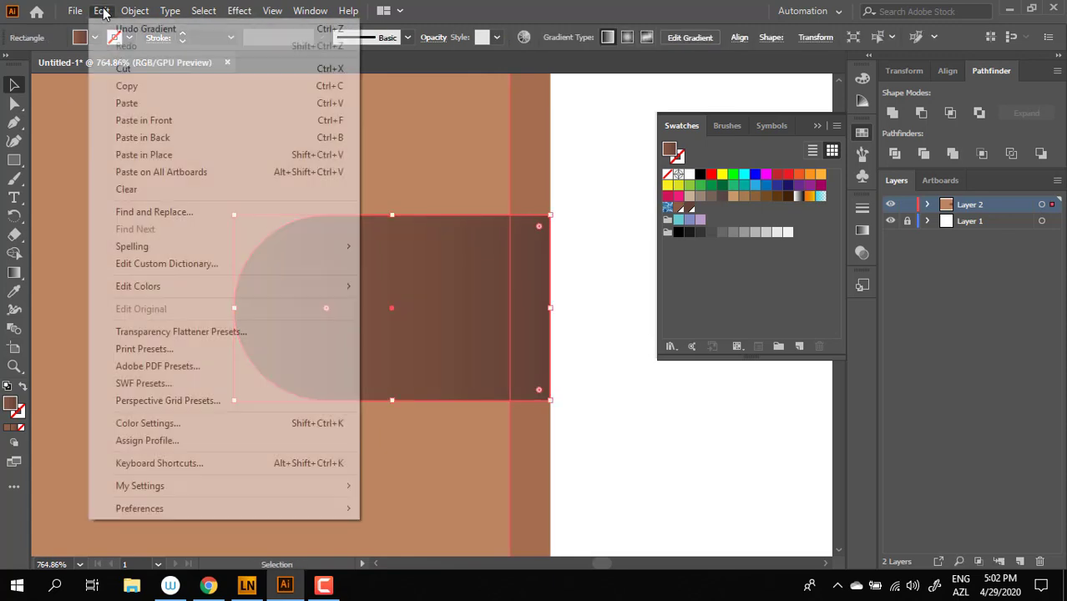
{"action": "left_click", "coordinate": [148, 87]}
{"action": "left_click", "coordinate": [101, 11]}
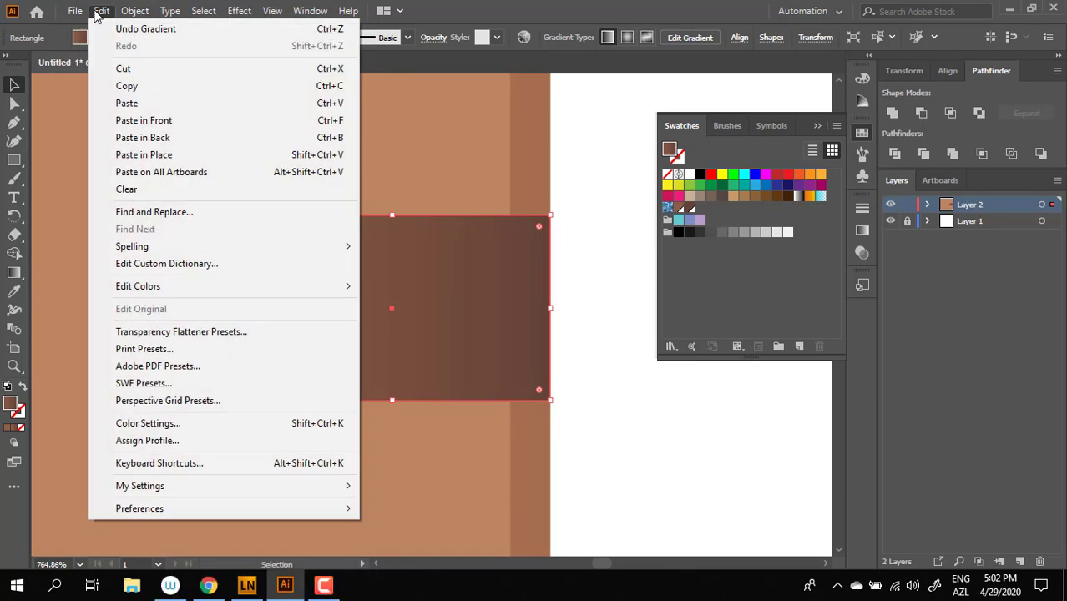
{"action": "left_click", "coordinate": [203, 122]}
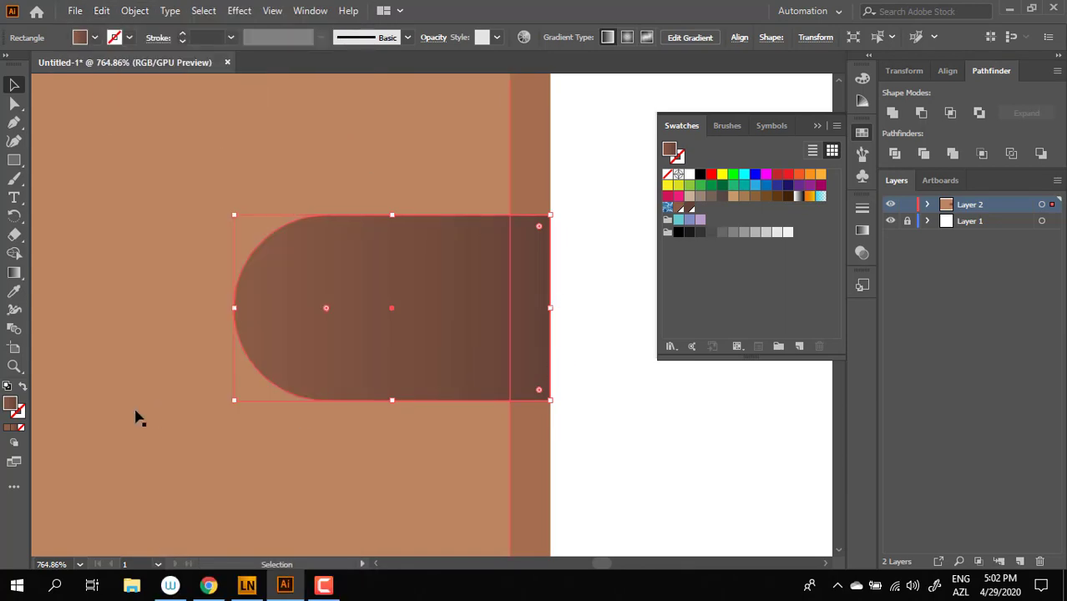
Give the copied strap no fill and a 1 pt stroke in the saved dark brown.
{"action": "left_click", "coordinate": [22, 387]}
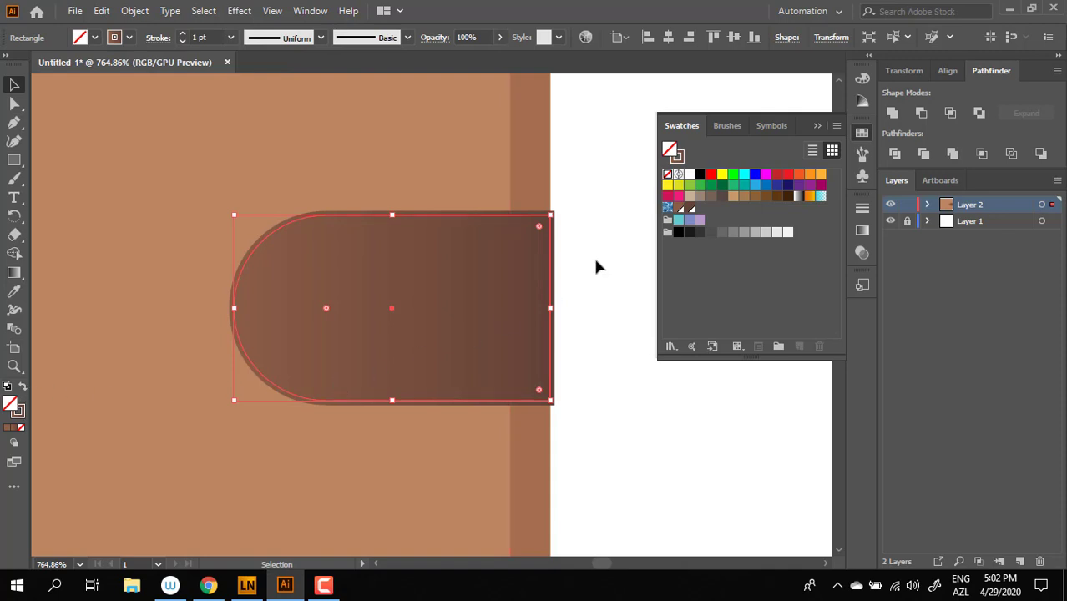
{"action": "left_click", "coordinate": [689, 208]}
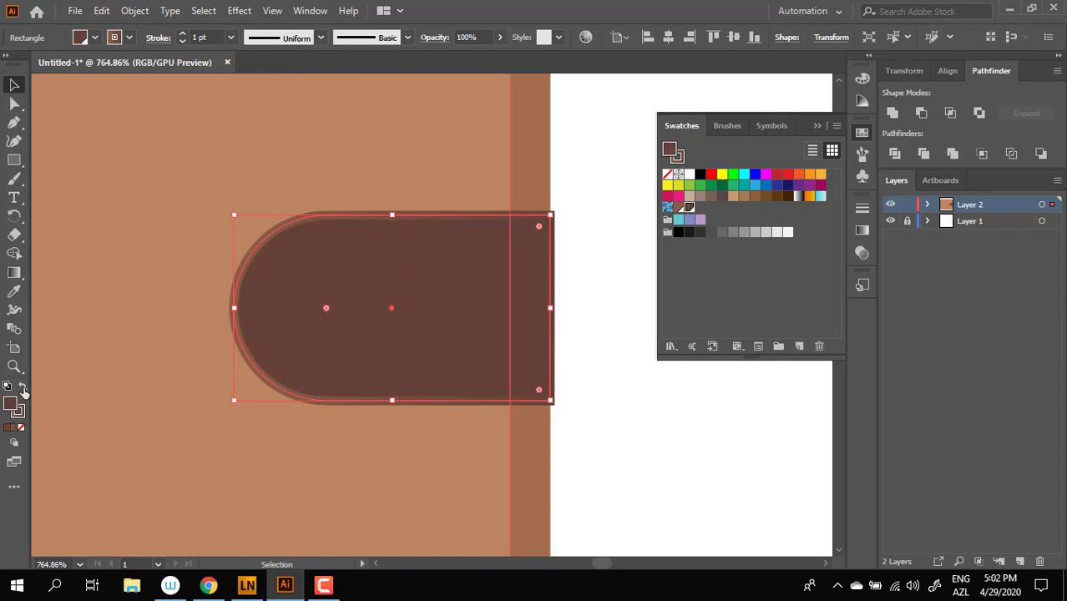
{"action": "key", "text": "period"}
{"action": "left_click", "coordinate": [20, 428]}
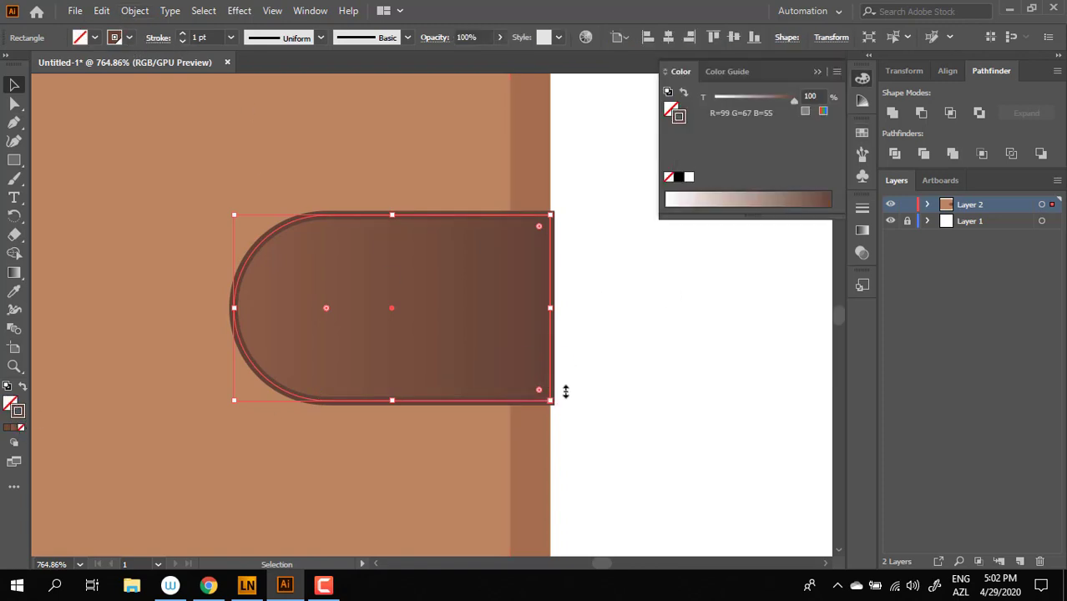
Turn the copy's stroke color into its fill and scale the copy down proportionally around its center to sit inside the strap.
{"action": "left_click_drag", "start_coordinate": [549, 402], "coordinate": [536, 400]}
{"action": "left_click", "coordinate": [134, 10]}
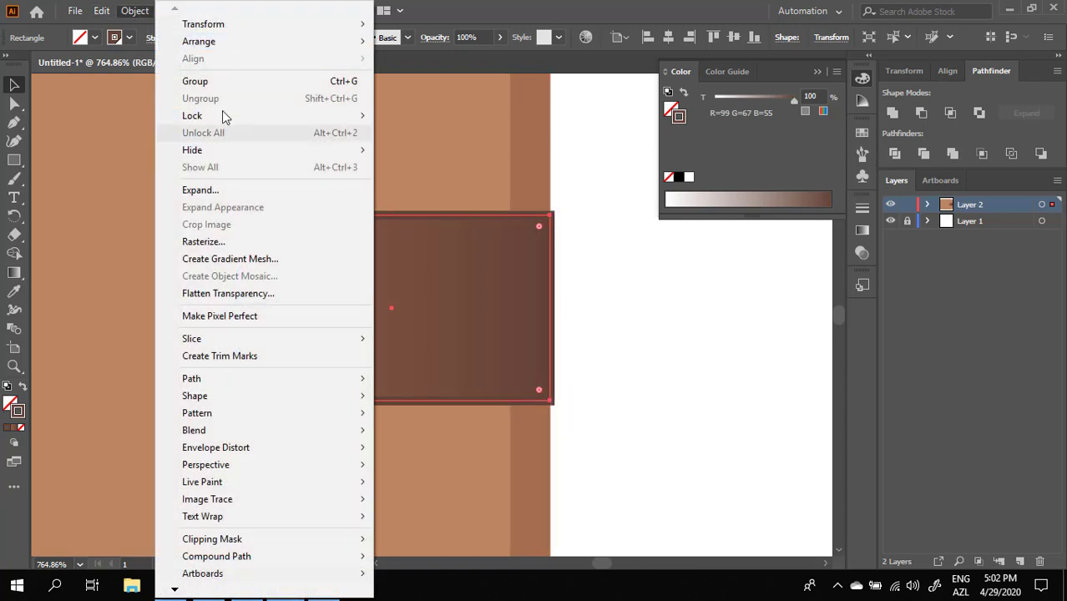
{"action": "left_click", "coordinate": [700, 349]}
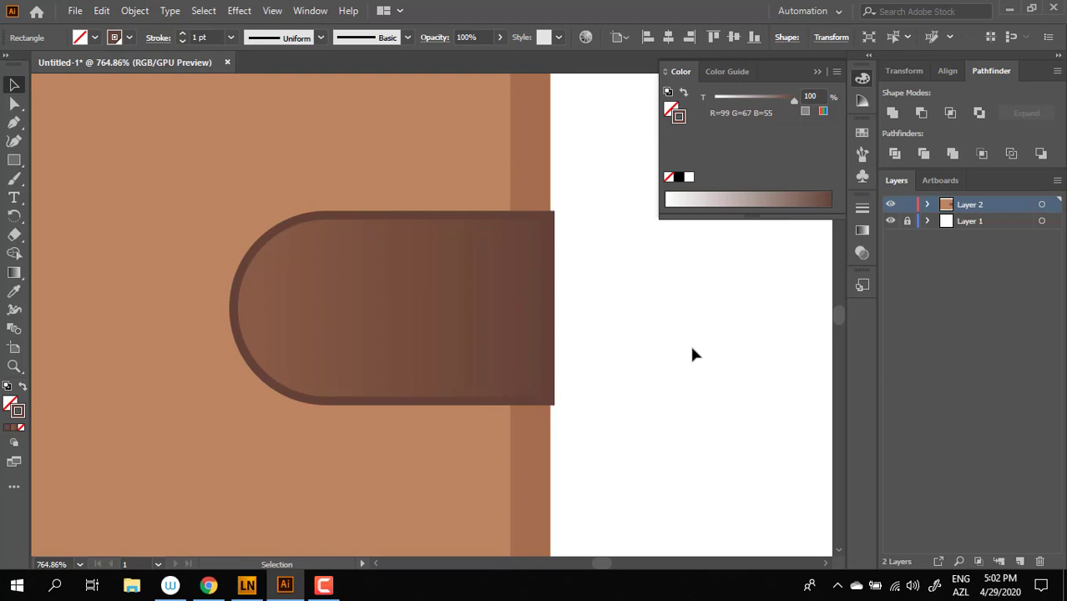
{"action": "left_click", "coordinate": [550, 243]}
{"action": "left_click", "coordinate": [22, 387]}
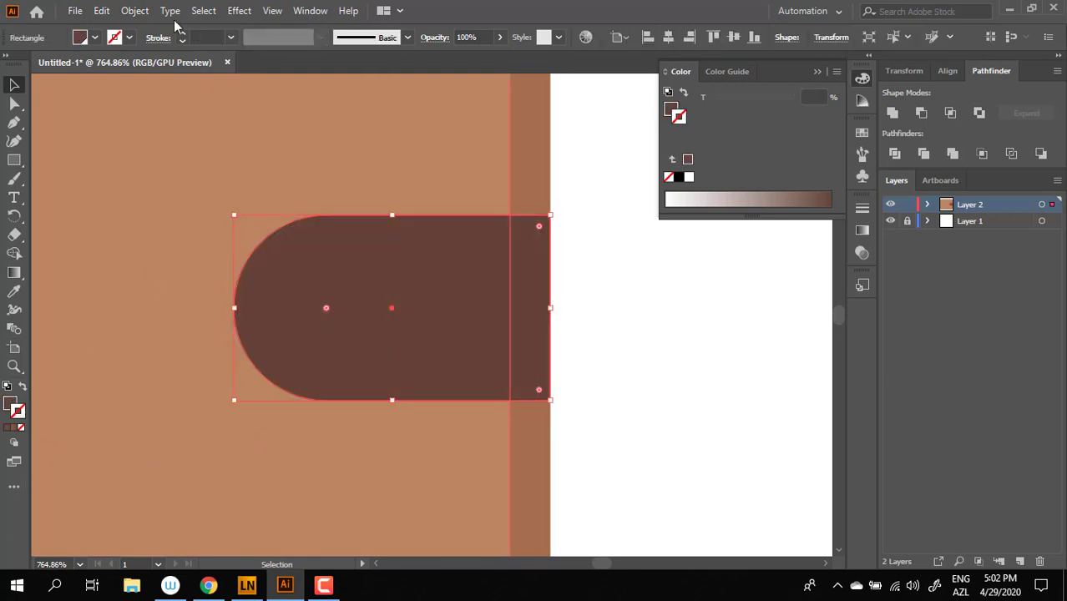
{"action": "left_click", "coordinate": [107, 11]}
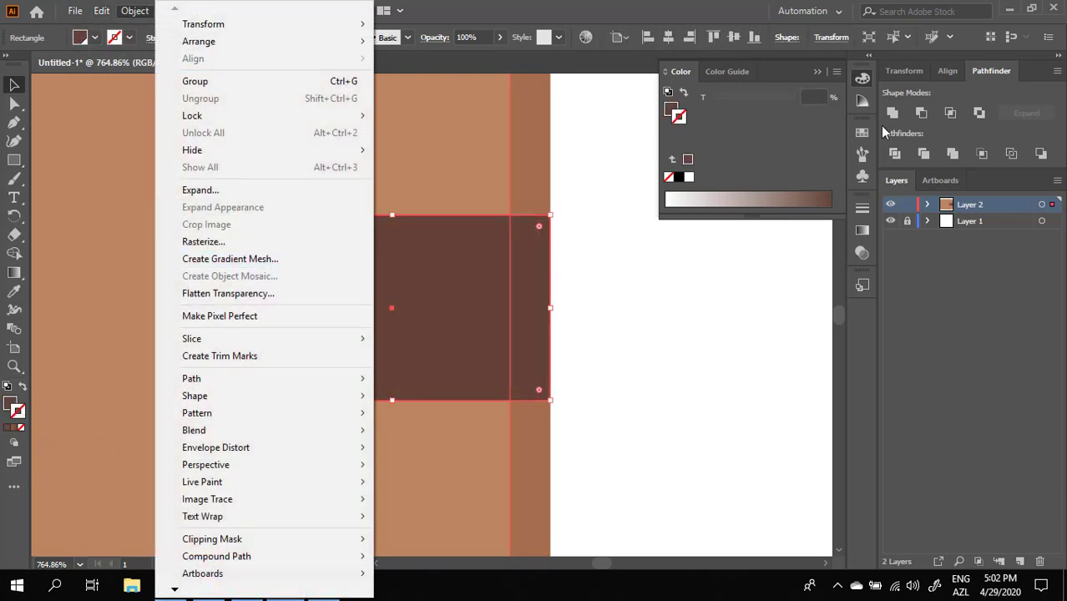
{"action": "left_click", "coordinate": [895, 113]}
{"action": "left_click_drag", "start_coordinate": [547, 402], "coordinate": [533, 391]}
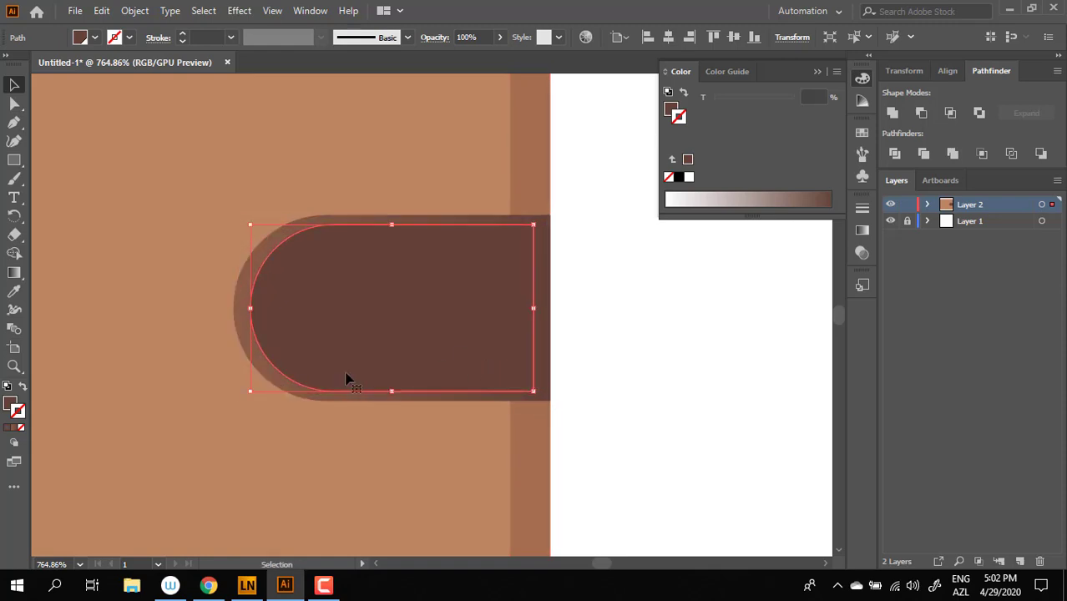
Turn the inner shape back into an unfilled 1 pt outline and make its stroke a dashed line with 5 pt dashes.
{"action": "left_click", "coordinate": [22, 387]}
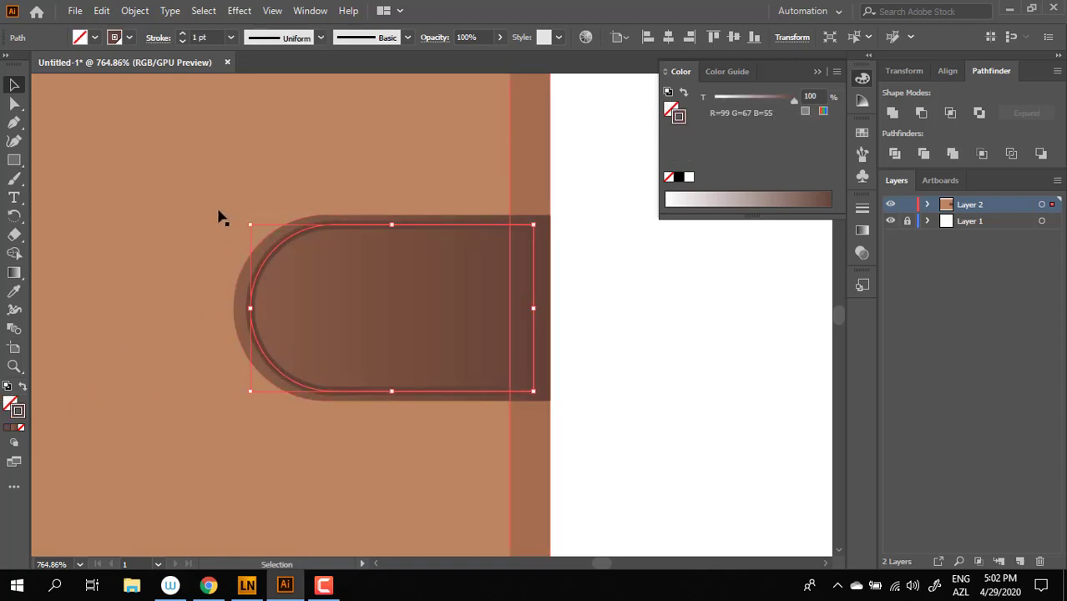
{"action": "left_click", "coordinate": [155, 38]}
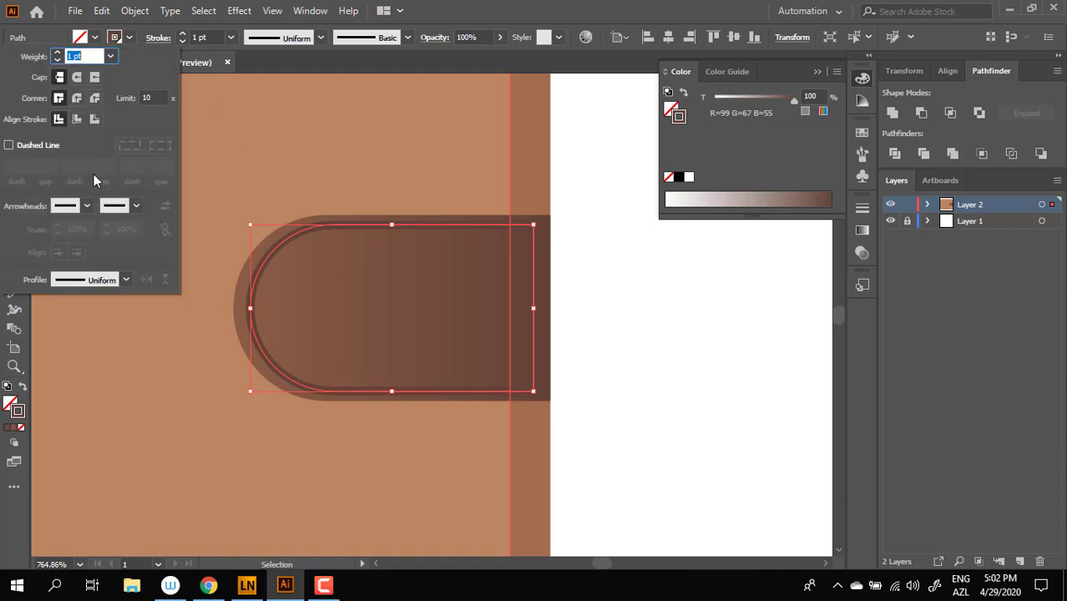
{"action": "left_click", "coordinate": [31, 144]}
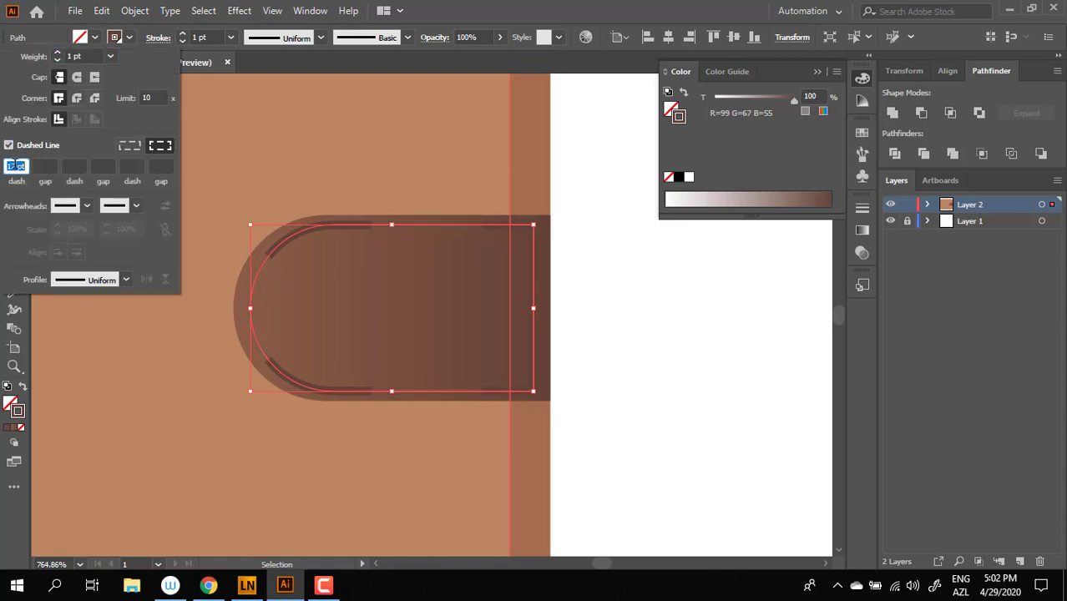
{"action": "type", "text": "5"}
{"action": "key", "text": "Return"}
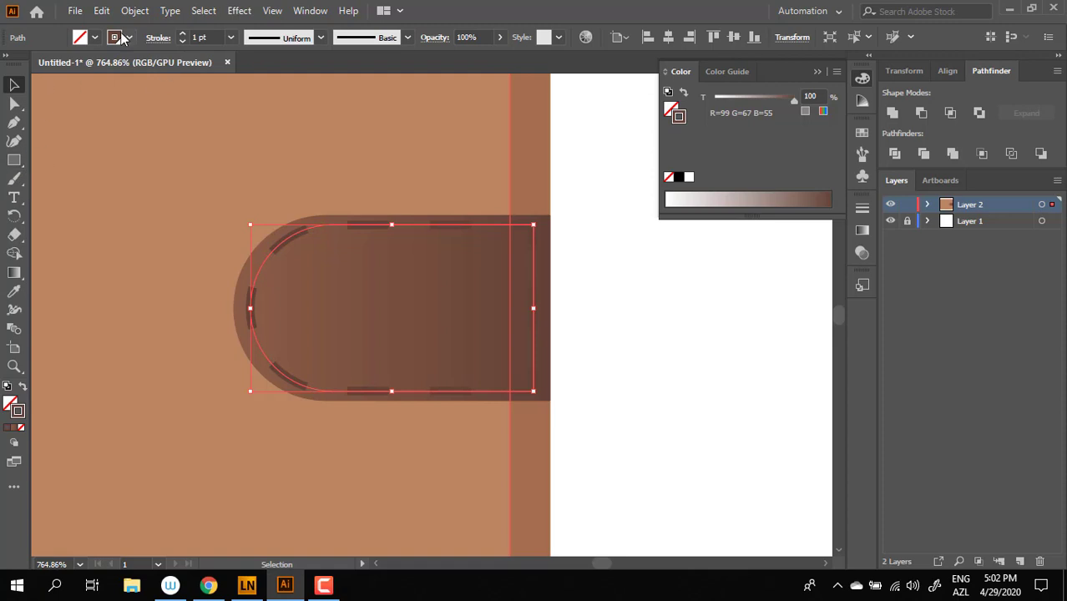
Shorten the inner outline's dashes to 2 pt to look like stitching, and deselect it.
{"action": "left_click", "coordinate": [155, 37]}
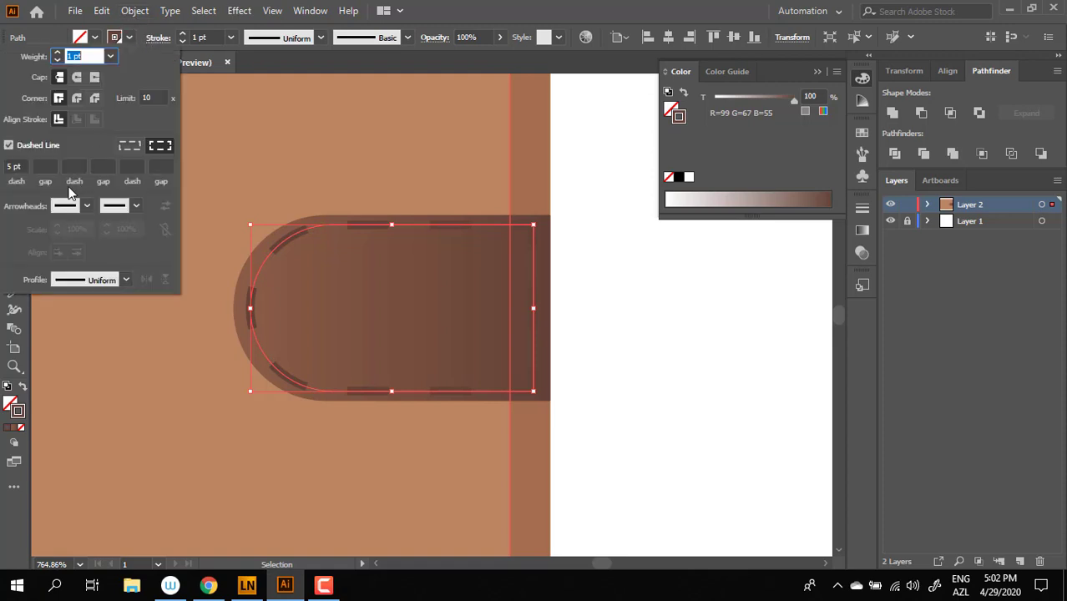
{"action": "left_click", "coordinate": [24, 166]}
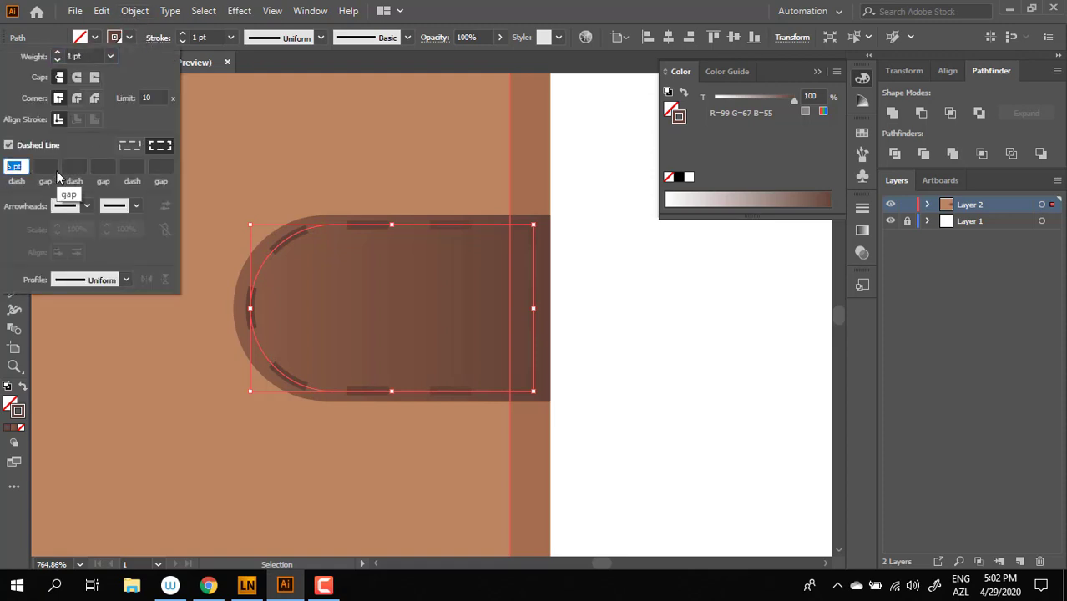
{"action": "left_click", "coordinate": [48, 166]}
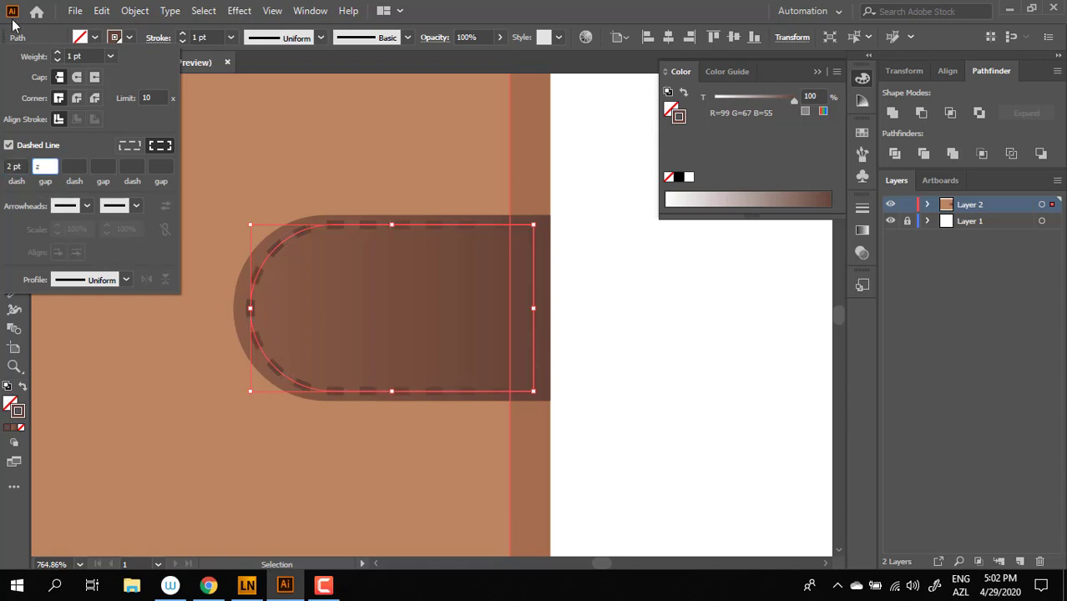
{"action": "key", "text": "Return"}
{"action": "key", "text": "z"}
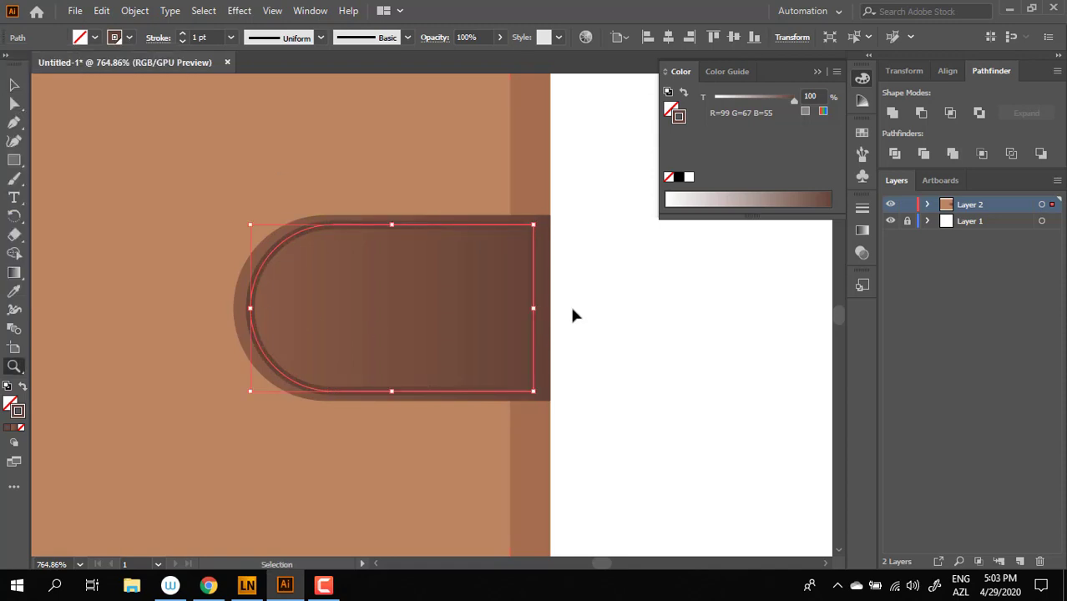
{"action": "key", "text": "ctrl+z"}
{"action": "left_click_drag", "start_coordinate": [566, 303], "coordinate": [460, 340]}
{"action": "left_click_drag", "start_coordinate": [548, 368], "coordinate": [496, 329]}
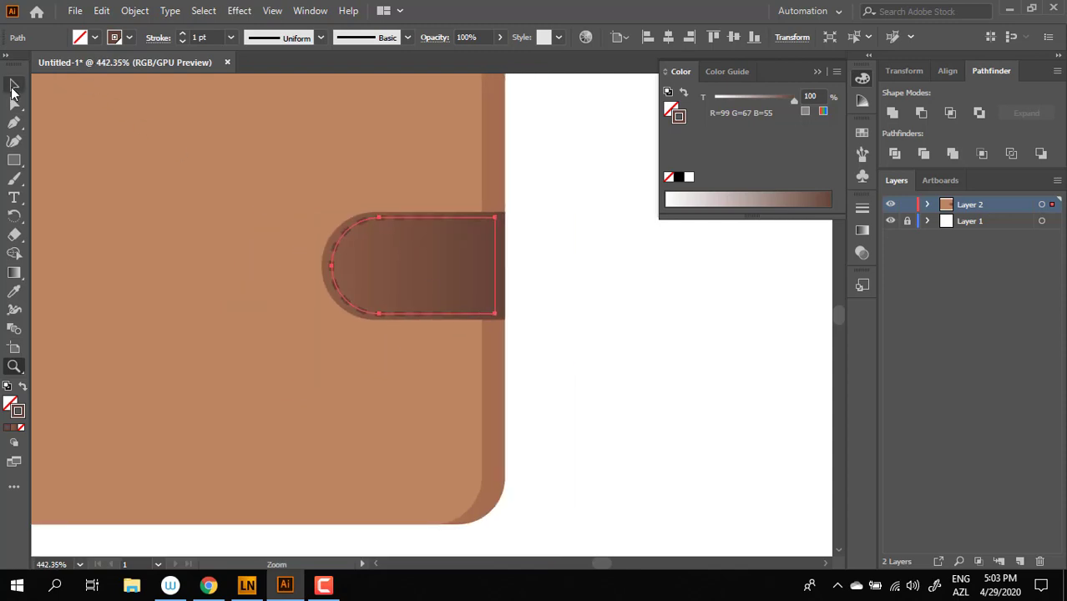
{"action": "left_click", "coordinate": [13, 86]}
{"action": "left_click", "coordinate": [566, 257]}
{"action": "key", "text": "z"}
{"action": "left_click_drag", "start_coordinate": [567, 262], "coordinate": [354, 348]}
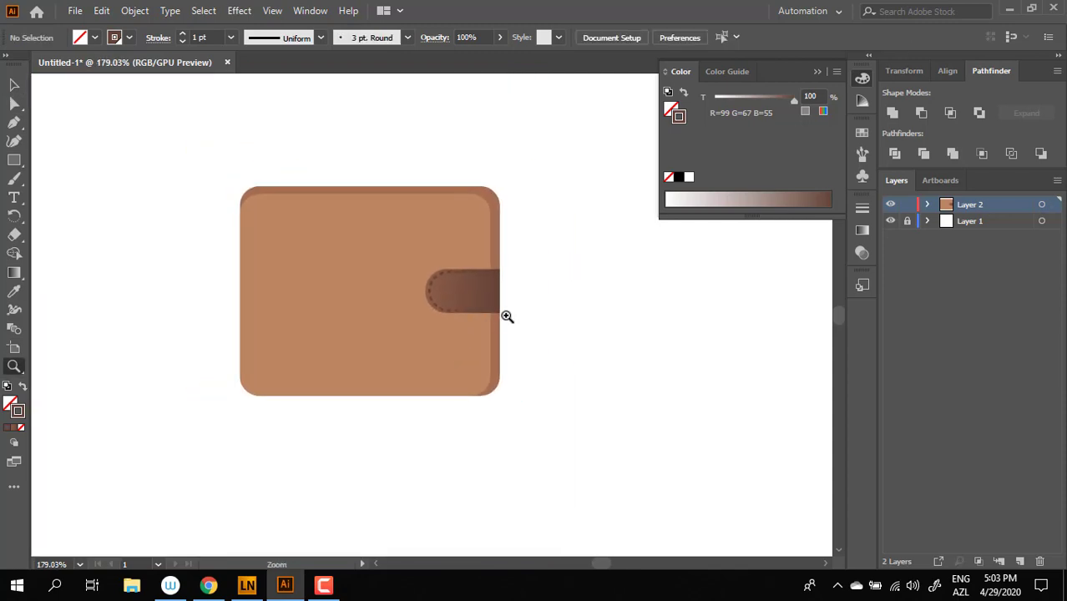
Stretch the dashed stitching outline slightly outward so its round end sits closer to the strap's rounded edge, and deselect it.
{"action": "left_click_drag", "start_coordinate": [507, 317], "coordinate": [591, 355]}
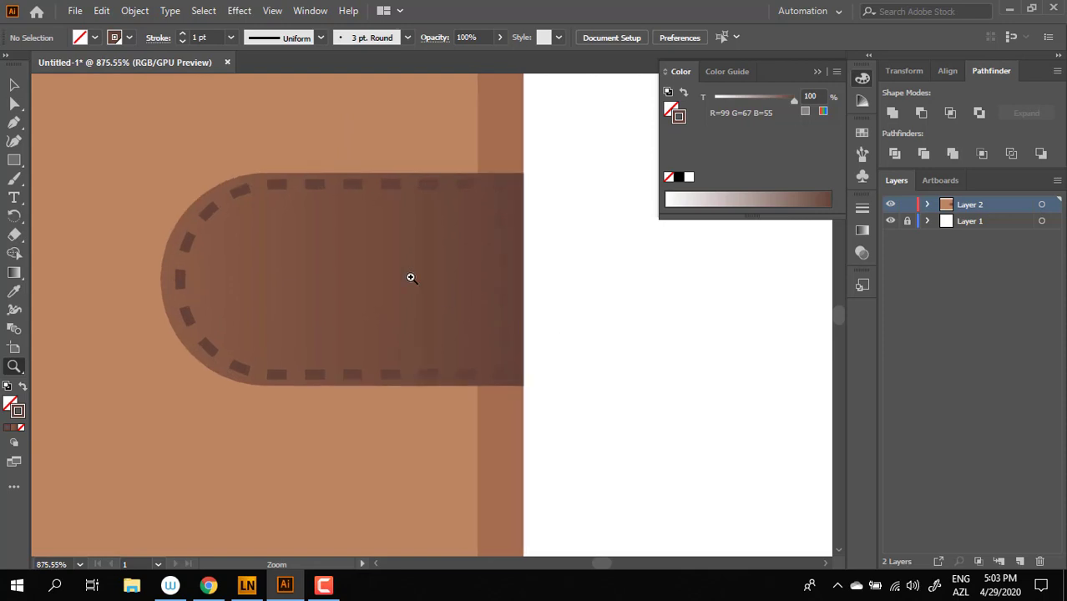
{"action": "left_click", "coordinate": [14, 86]}
{"action": "left_click", "coordinate": [179, 288]}
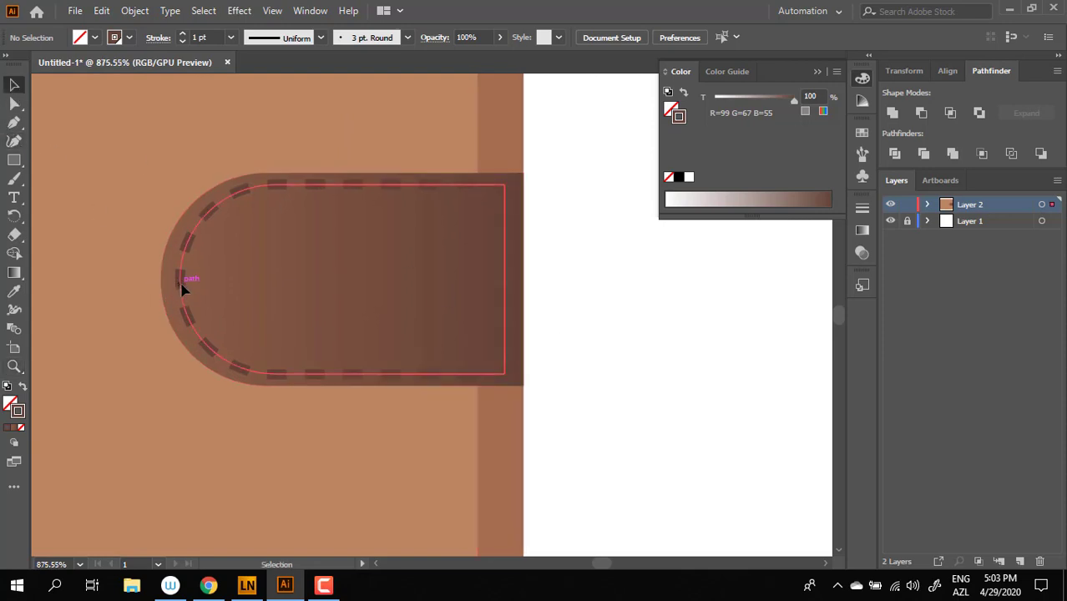
{"action": "left_click_drag", "start_coordinate": [179, 276], "coordinate": [171, 277]}
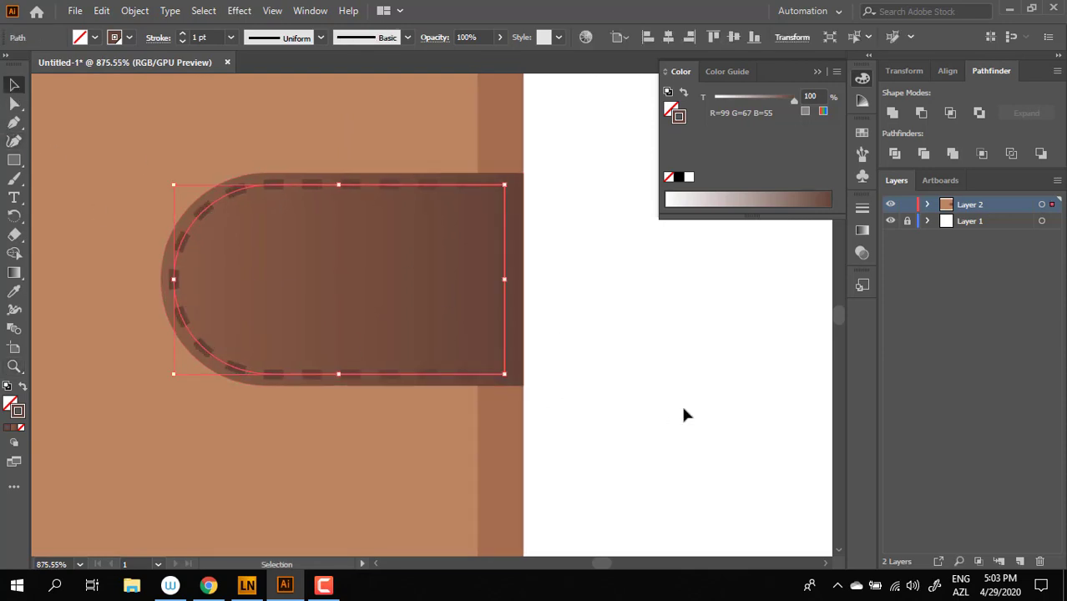
{"action": "left_click", "coordinate": [641, 351]}
{"action": "key", "text": "z"}
{"action": "left_click_drag", "start_coordinate": [641, 351], "coordinate": [523, 348]}
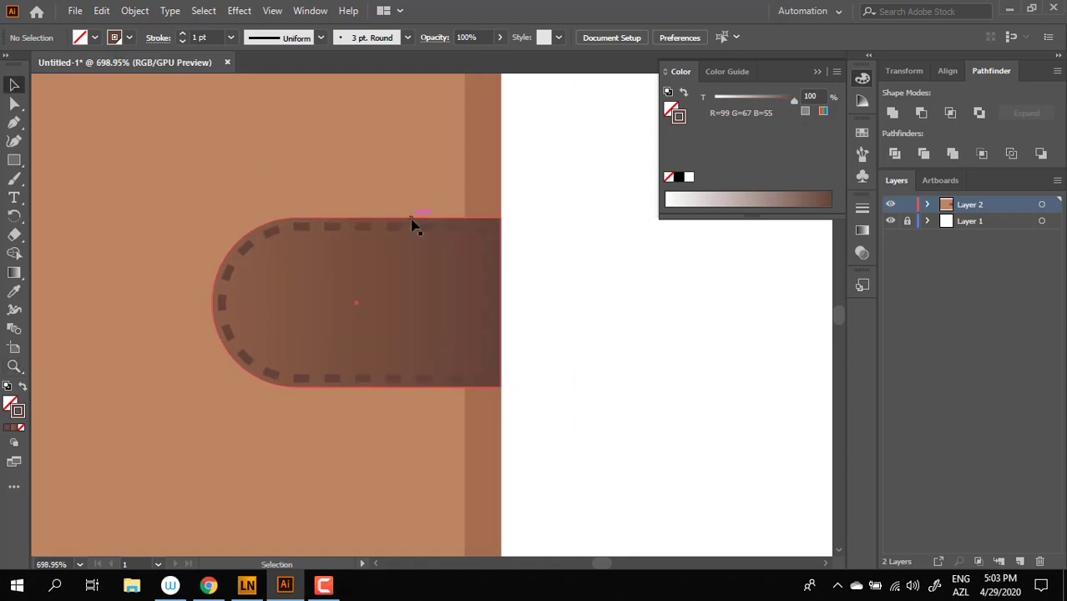
Expand the dashed stitching outline into filled dash shapes and deselect it.
{"action": "left_click", "coordinate": [135, 10]}
{"action": "left_click", "coordinate": [221, 207]}
{"action": "left_click", "coordinate": [135, 10]}
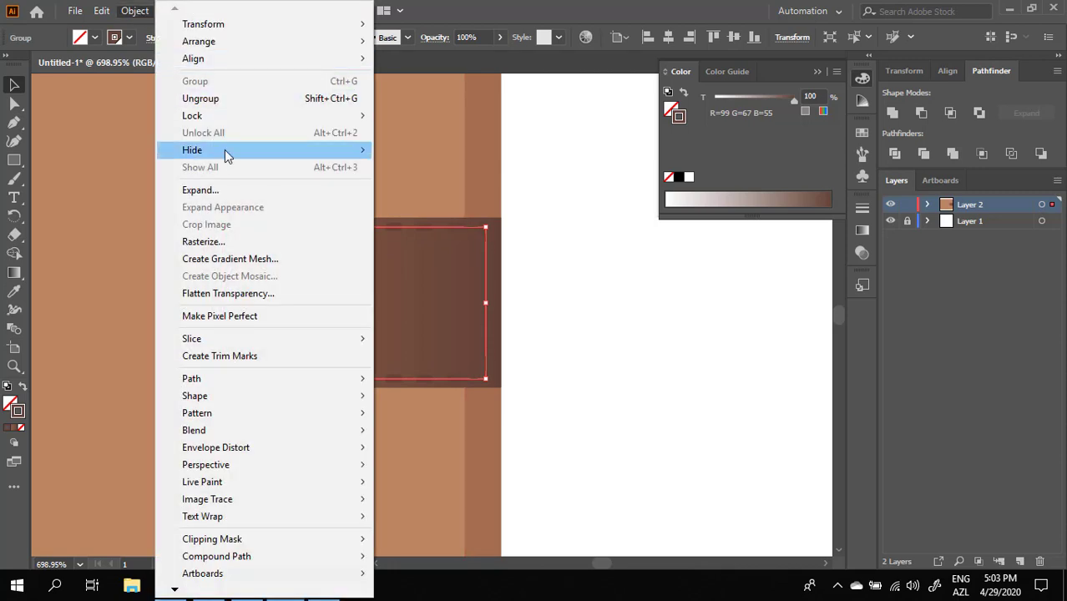
{"action": "left_click", "coordinate": [232, 190]}
{"action": "left_click", "coordinate": [514, 384]}
{"action": "left_click", "coordinate": [639, 340]}
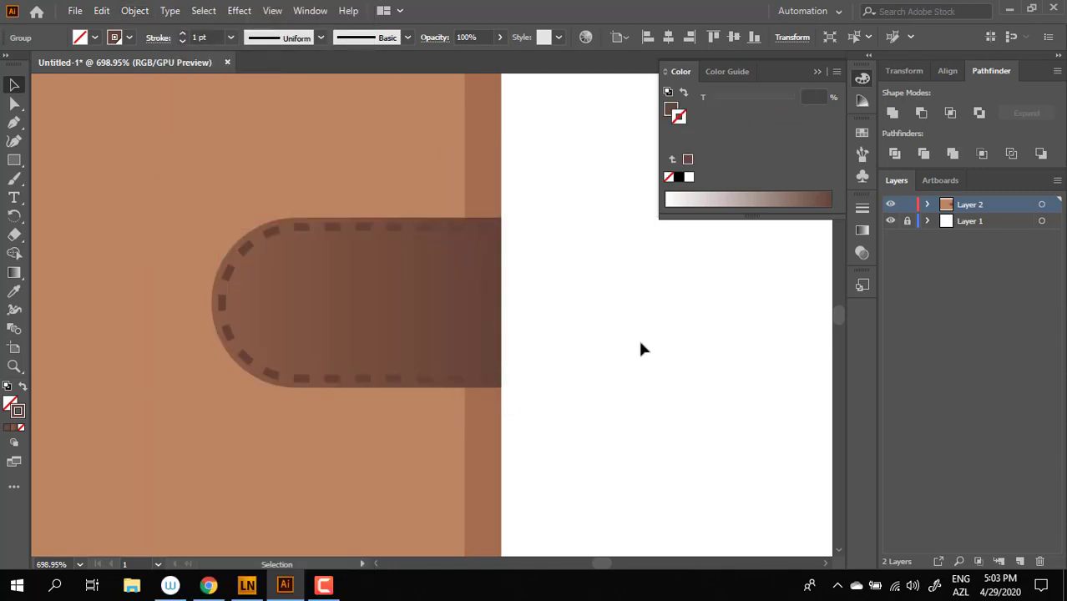
Draw a dark brown circle as a snap button inside the strap's rounded end, nudge it into place and deselect it.
{"action": "key", "text": "z"}
{"action": "left_click_drag", "start_coordinate": [639, 341], "coordinate": [448, 377]}
{"action": "left_click_drag", "start_coordinate": [456, 314], "coordinate": [438, 288]}
{"action": "mouse_move", "coordinate": [626, 307]}
{"action": "left_mouse_down"}
{"action": "mouse_move", "coordinate": [699, 336]}
{"action": "mouse_move", "coordinate": [536, 290]}
{"action": "mouse_move", "coordinate": [610, 307]}
{"action": "left_mouse_up"}
{"action": "left_click_drag", "start_coordinate": [431, 276], "coordinate": [508, 296]}
{"action": "left_click_drag", "start_coordinate": [308, 265], "coordinate": [342, 277]}
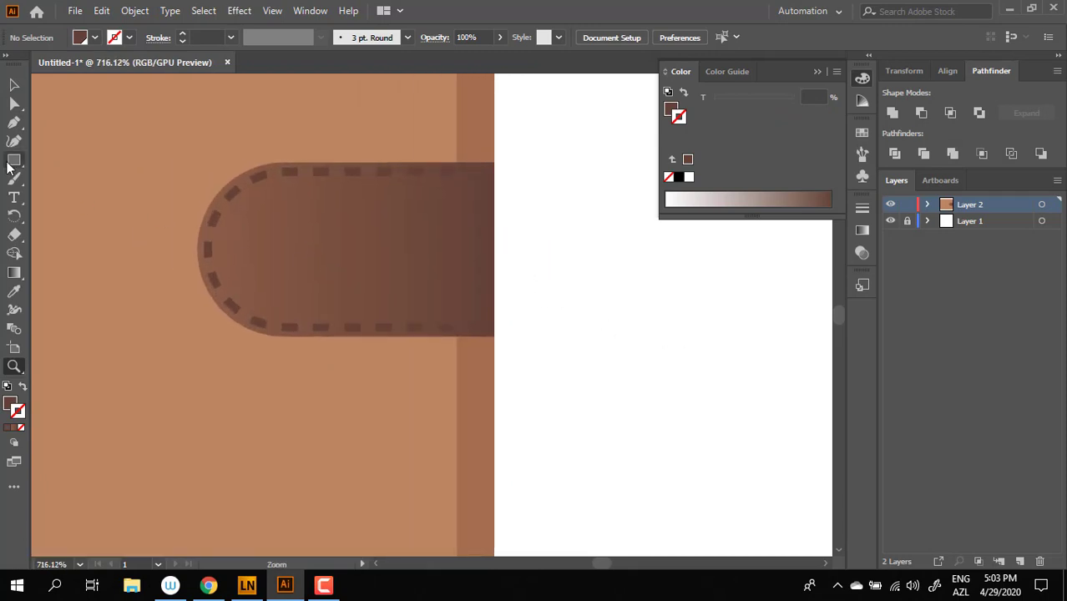
{"action": "left_click_drag", "start_coordinate": [14, 159], "coordinate": [69, 184]}
{"action": "mouse_move", "coordinate": [260, 226]}
{"action": "left_mouse_down"}
{"action": "mouse_move", "coordinate": [367, 278]}
{"action": "mouse_move", "coordinate": [288, 270]}
{"action": "left_mouse_up"}
{"action": "key", "text": "v"}
{"action": "left_click_drag", "start_coordinate": [310, 260], "coordinate": [303, 259]}
{"action": "left_click", "coordinate": [629, 373]}
{"action": "key", "text": "space"}
{"action": "left_click_drag", "start_coordinate": [407, 333], "coordinate": [509, 370]}
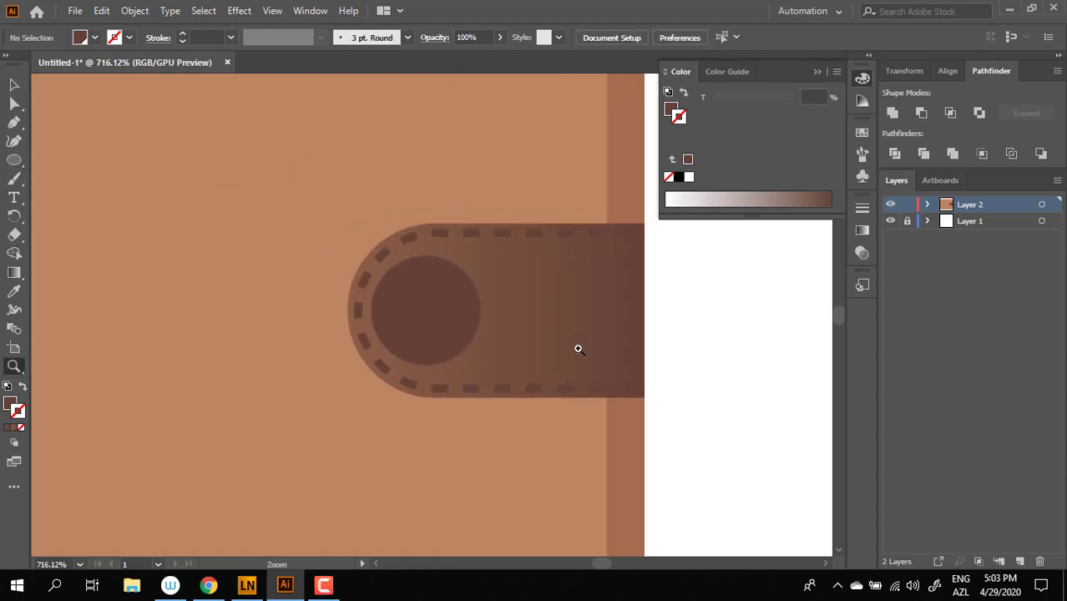
Inspect the button circle's size and placement inside the strap's stitched end, up close and against the whole wallet.
{"action": "left_click_drag", "start_coordinate": [580, 350], "coordinate": [227, 344]}
{"action": "left_click_drag", "start_coordinate": [427, 386], "coordinate": [288, 356]}
{"action": "left_click_drag", "start_coordinate": [438, 334], "coordinate": [454, 349]}
{"action": "left_click_drag", "start_coordinate": [312, 311], "coordinate": [312, 311]}
{"action": "left_click", "coordinate": [14, 85]}
{"action": "left_click", "coordinate": [367, 330]}
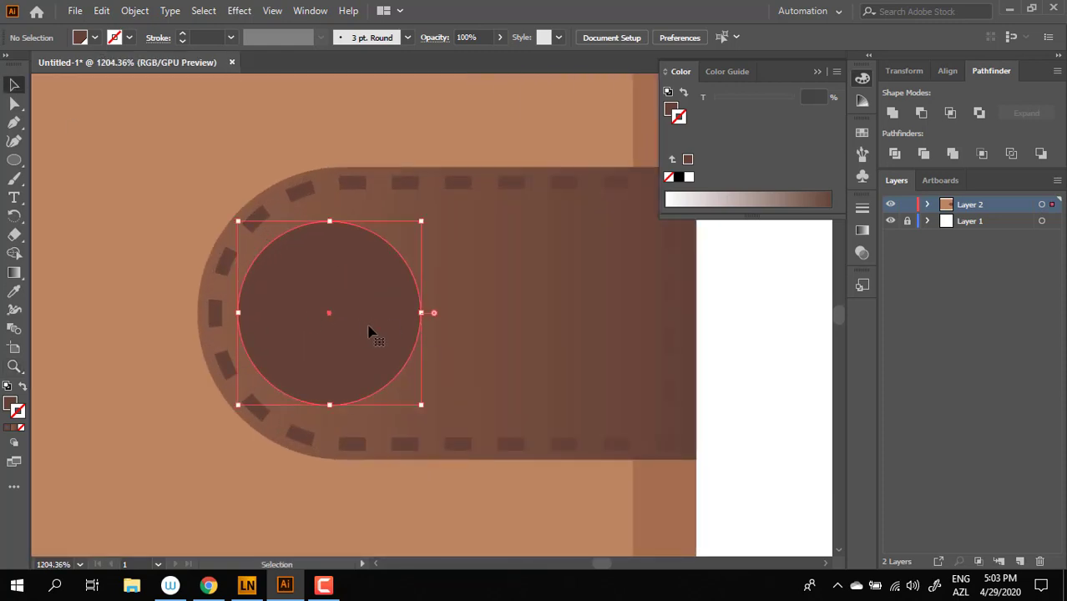
{"action": "left_click", "coordinate": [748, 386]}
{"action": "left_click_drag", "start_coordinate": [778, 348], "coordinate": [726, 351]}
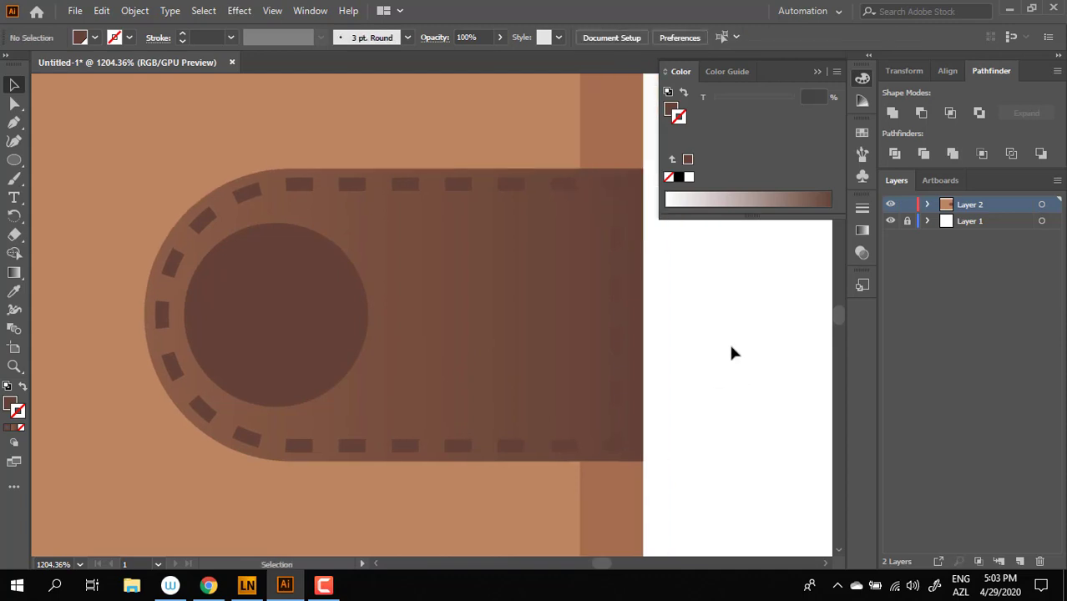
{"action": "key", "text": "z"}
{"action": "left_click", "coordinate": [727, 344]}
{"action": "left_click_drag", "start_coordinate": [543, 379], "coordinate": [924, 358]}
{"action": "left_click_drag", "start_coordinate": [391, 342], "coordinate": [470, 368]}
{"action": "left_click_drag", "start_coordinate": [443, 315], "coordinate": [303, 329]}
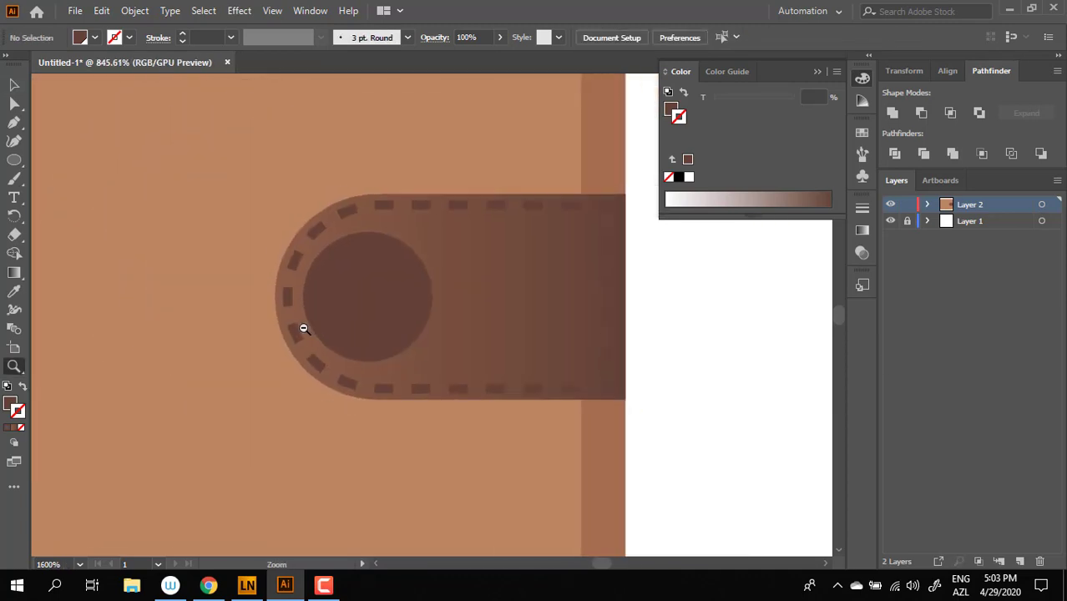
{"action": "left_click_drag", "start_coordinate": [373, 320], "coordinate": [337, 299]}
{"action": "left_click", "coordinate": [14, 85]}
{"action": "left_click", "coordinate": [294, 363]}
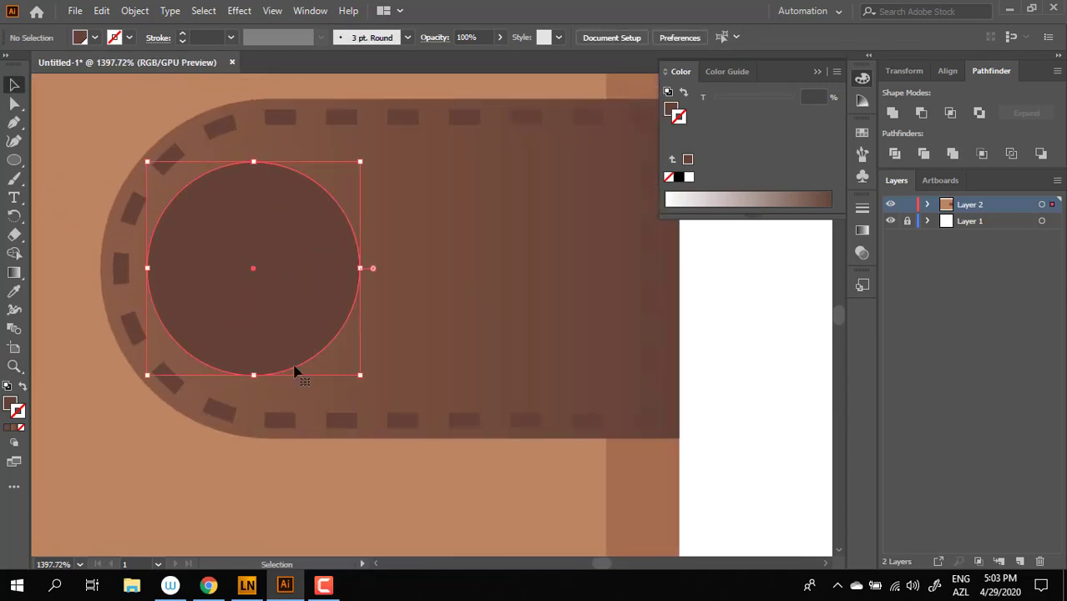
{"action": "key", "text": "z"}
{"action": "left_click_drag", "start_coordinate": [535, 306], "coordinate": [248, 321]}
{"action": "left_click_drag", "start_coordinate": [631, 361], "coordinate": [502, 364]}
{"action": "left_click_drag", "start_coordinate": [506, 369], "coordinate": [491, 347]}
{"action": "left_click", "coordinate": [14, 84]}
{"action": "left_click", "coordinate": [67, 160]}
{"action": "left_click_drag", "start_coordinate": [389, 339], "coordinate": [477, 394]}
{"action": "key", "text": "z"}
Ungroup the wallet's front panel and back layer so they can be edited separately, and deselect them.
{"action": "left_click", "coordinate": [14, 85]}
{"action": "left_click", "coordinate": [258, 255]}
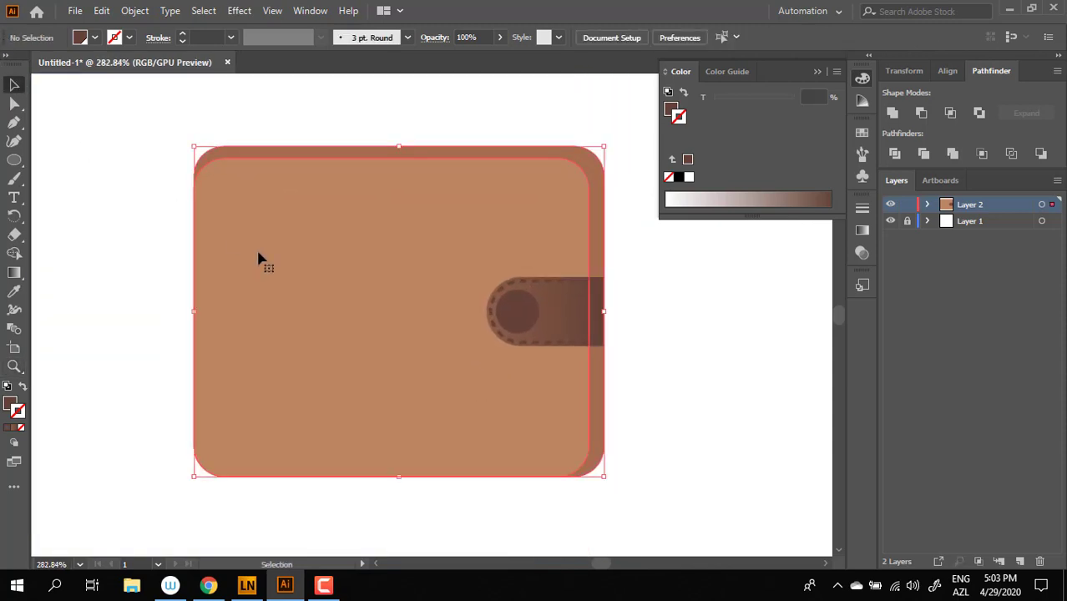
{"action": "left_click", "coordinate": [863, 136]}
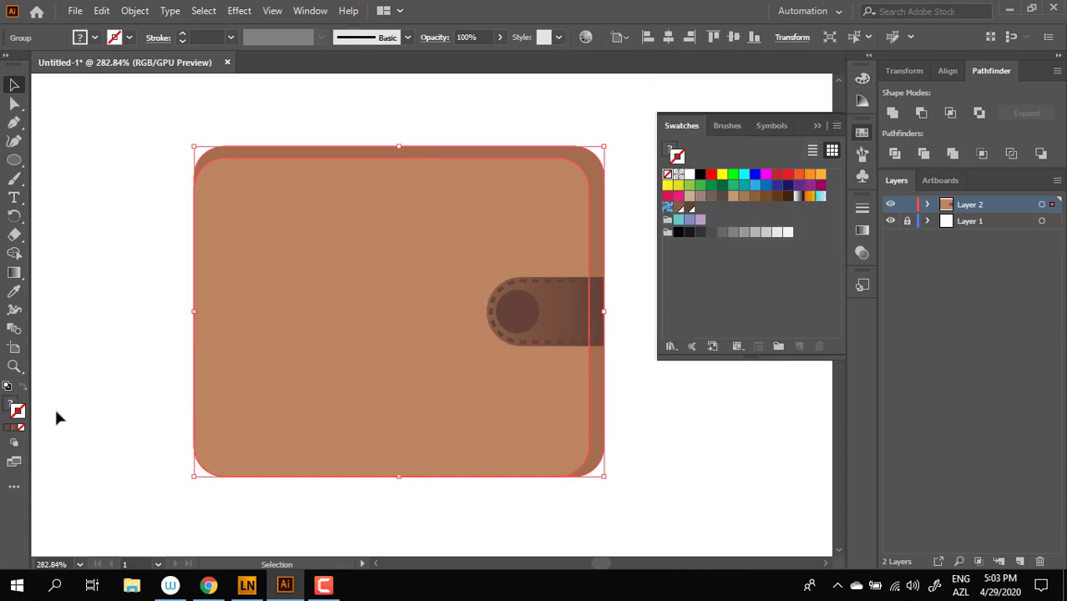
{"action": "right_click", "coordinate": [348, 359]}
{"action": "left_click", "coordinate": [419, 231]}
{"action": "left_click", "coordinate": [164, 291]}
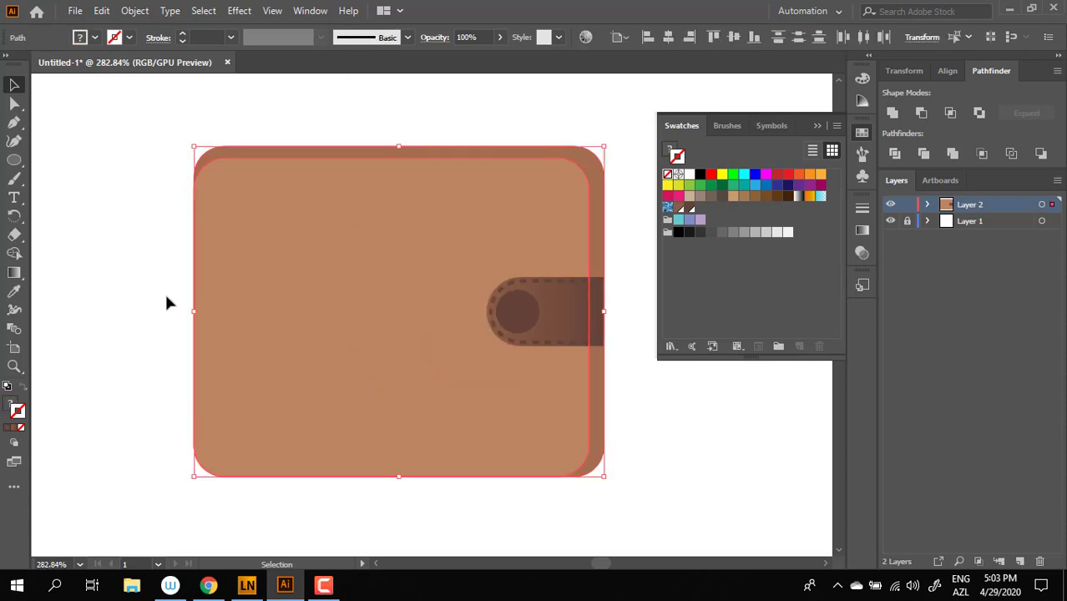
Save the front panel's fill color as a new global swatch, R=188 G=133 B=97.
{"action": "left_click", "coordinate": [8, 406]}
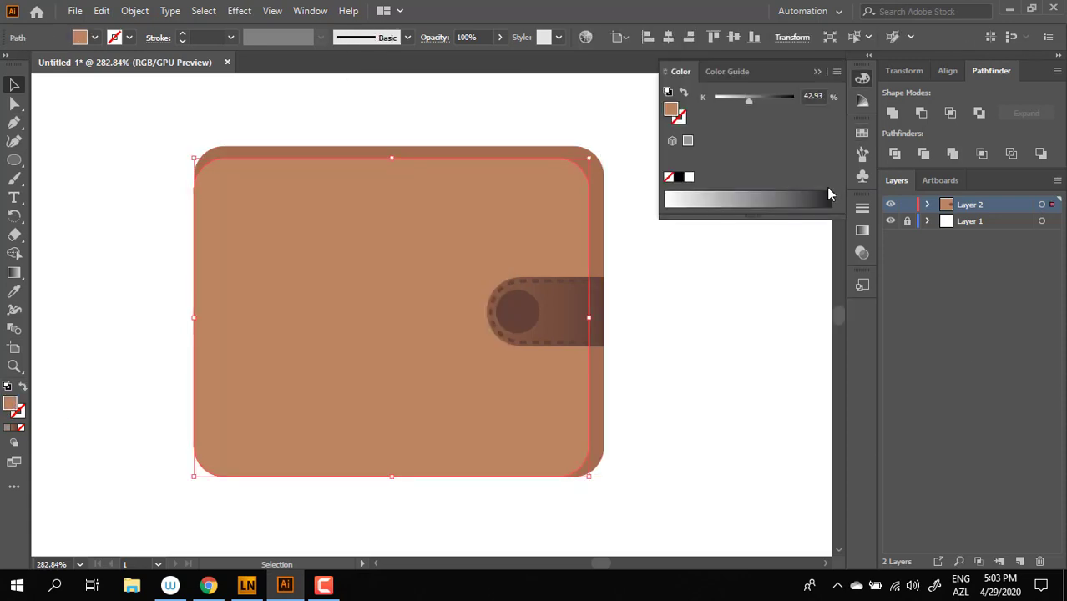
{"action": "left_click", "coordinate": [863, 135]}
{"action": "left_click", "coordinate": [799, 351]}
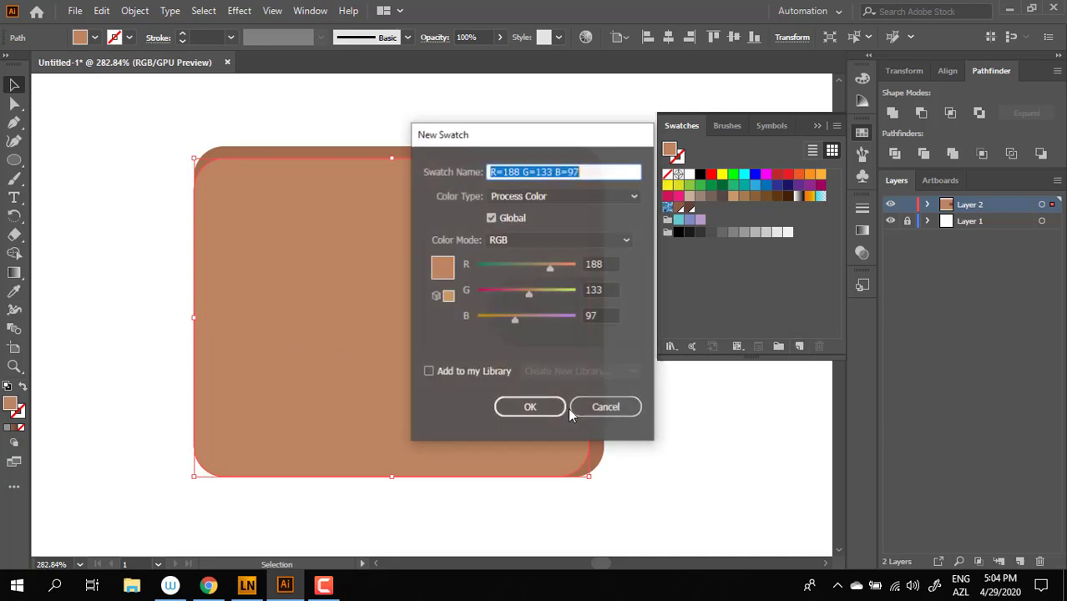
{"action": "key", "text": "Return"}
Give the front panel a lighter tan fill and save that color as a new swatch.
{"action": "double_click", "coordinate": [10, 404]}
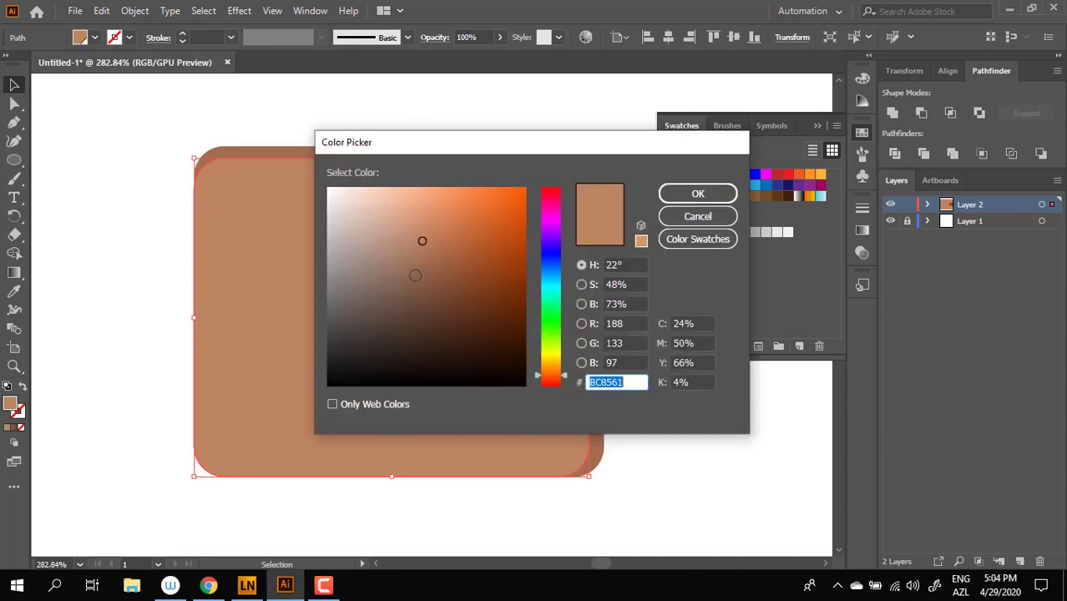
{"action": "left_click", "coordinate": [415, 228]}
{"action": "left_click", "coordinate": [698, 193]}
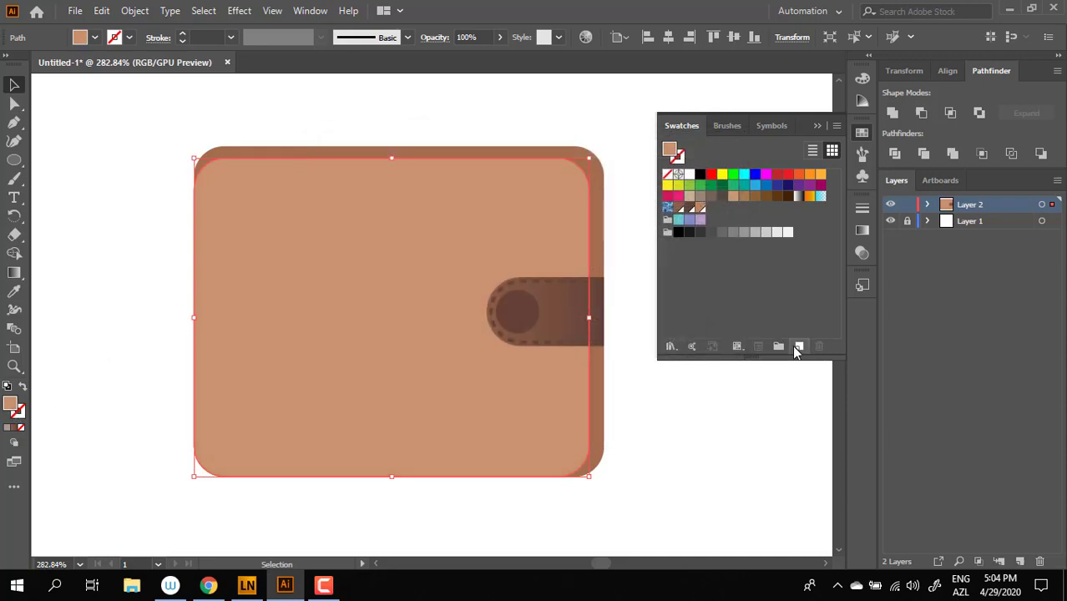
{"action": "left_click", "coordinate": [799, 346]}
{"action": "left_click", "coordinate": [530, 406]}
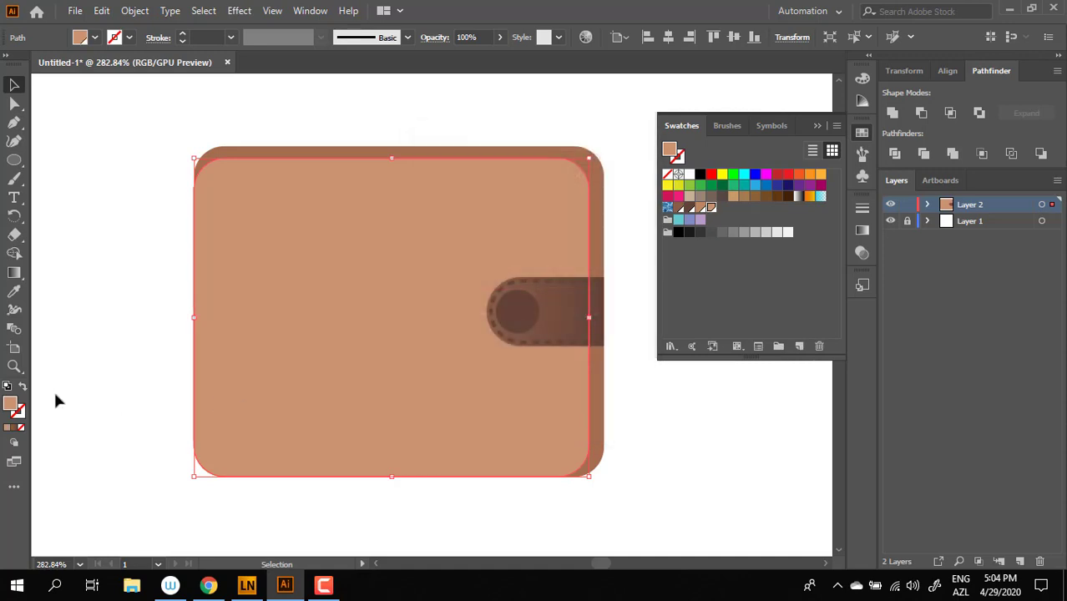
Starting from the saved medium brown, darken the front panel's fill to 9B694E and save it as a new swatch.
{"action": "left_click", "coordinate": [702, 208]}
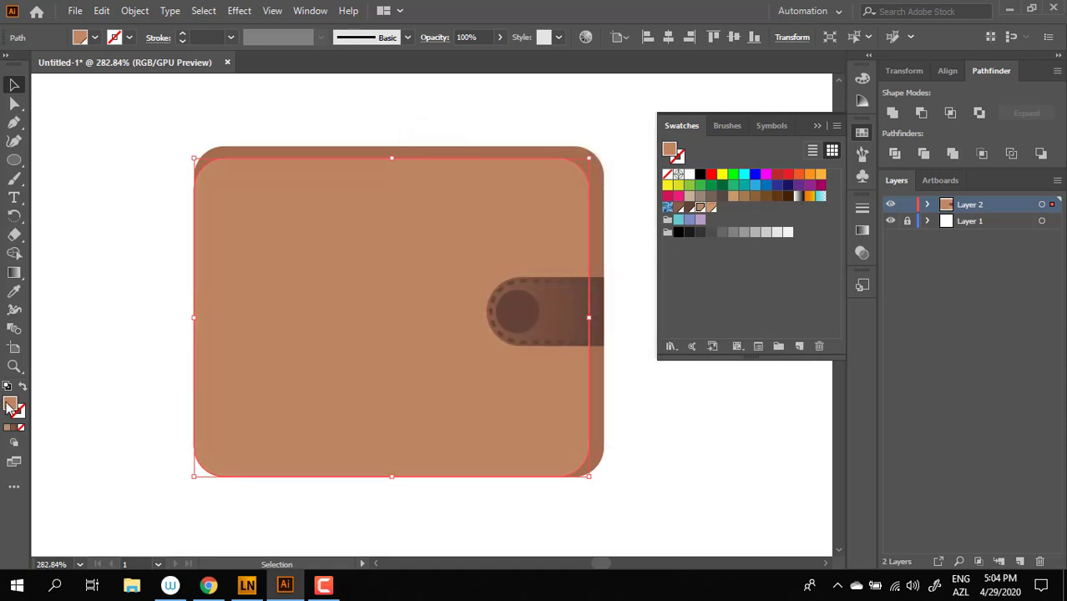
{"action": "left_click_drag", "start_coordinate": [424, 248], "coordinate": [426, 264]}
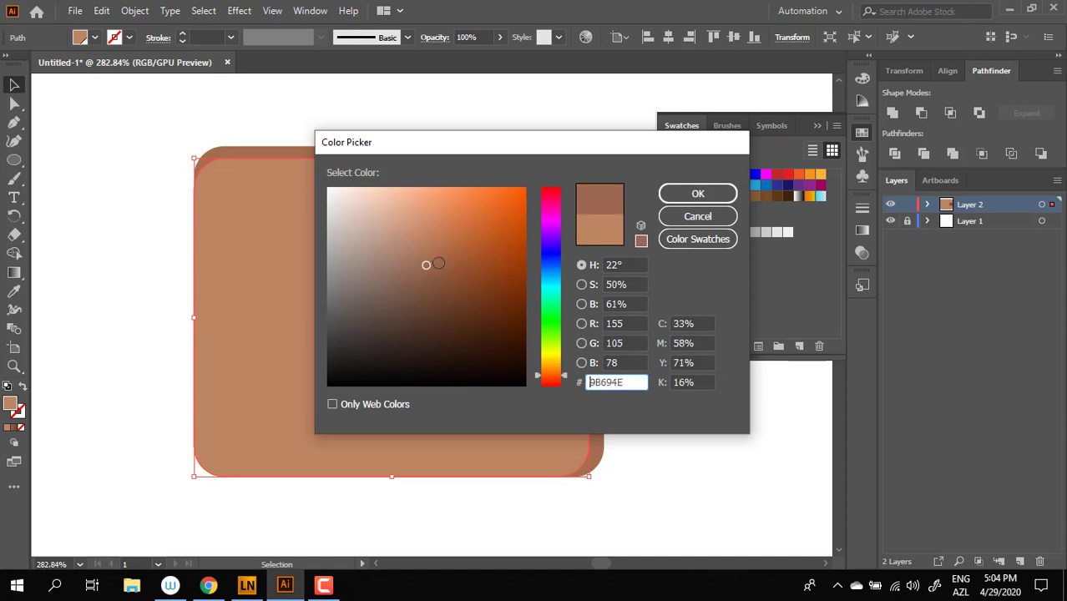
{"action": "left_click", "coordinate": [673, 194]}
{"action": "left_click", "coordinate": [799, 348]}
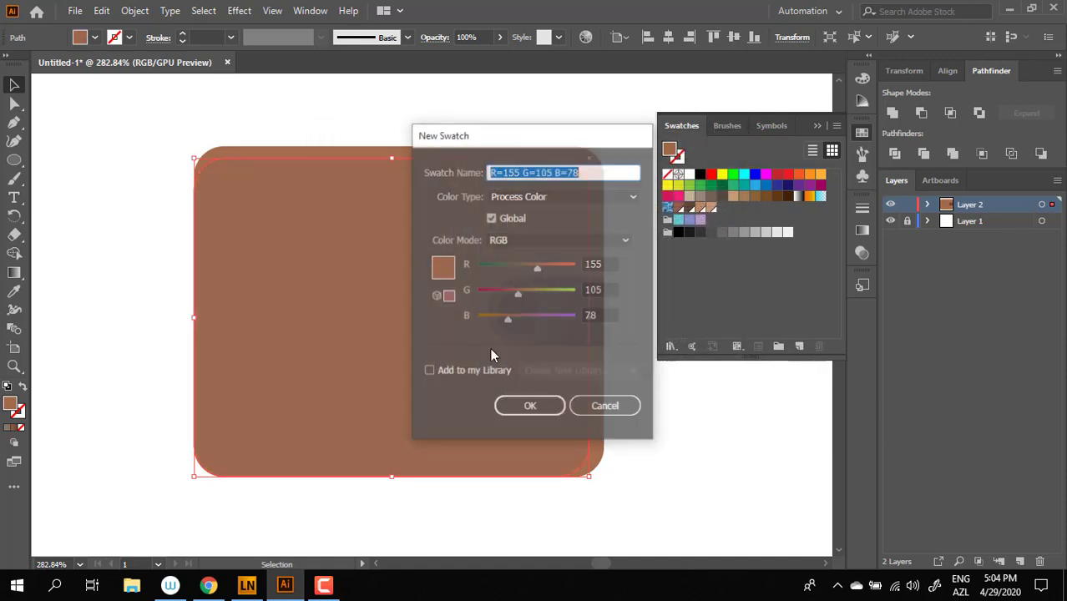
{"action": "left_click", "coordinate": [547, 408]}
Apply a linear gradient to the front panel and set both end stops to the R=155 G=105 B=78 swatch.
{"action": "left_click", "coordinate": [14, 273]}
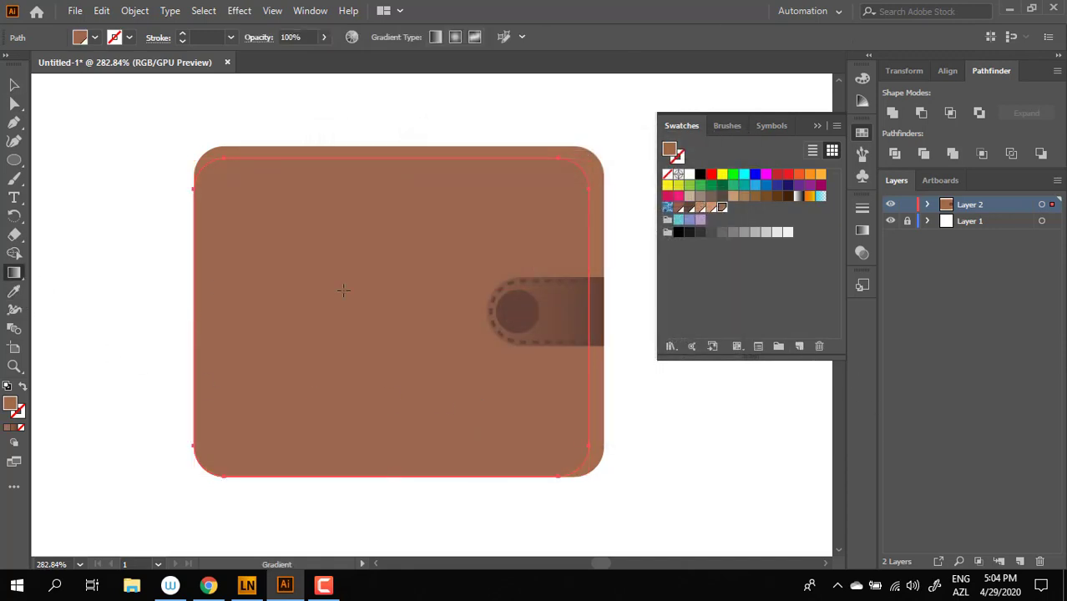
{"action": "left_click", "coordinate": [247, 334]}
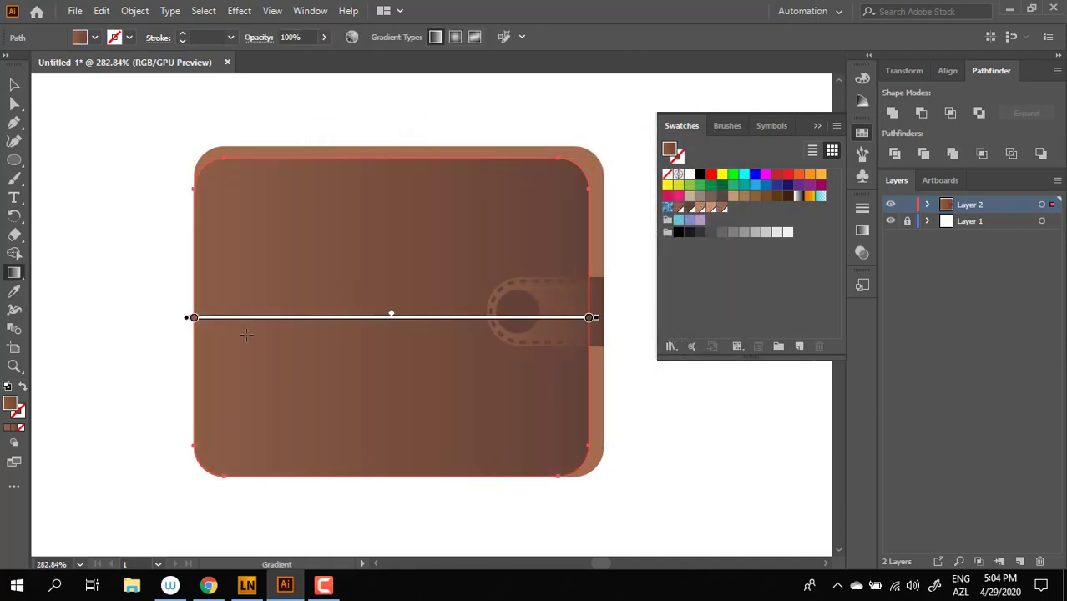
{"action": "double_click", "coordinate": [193, 319]}
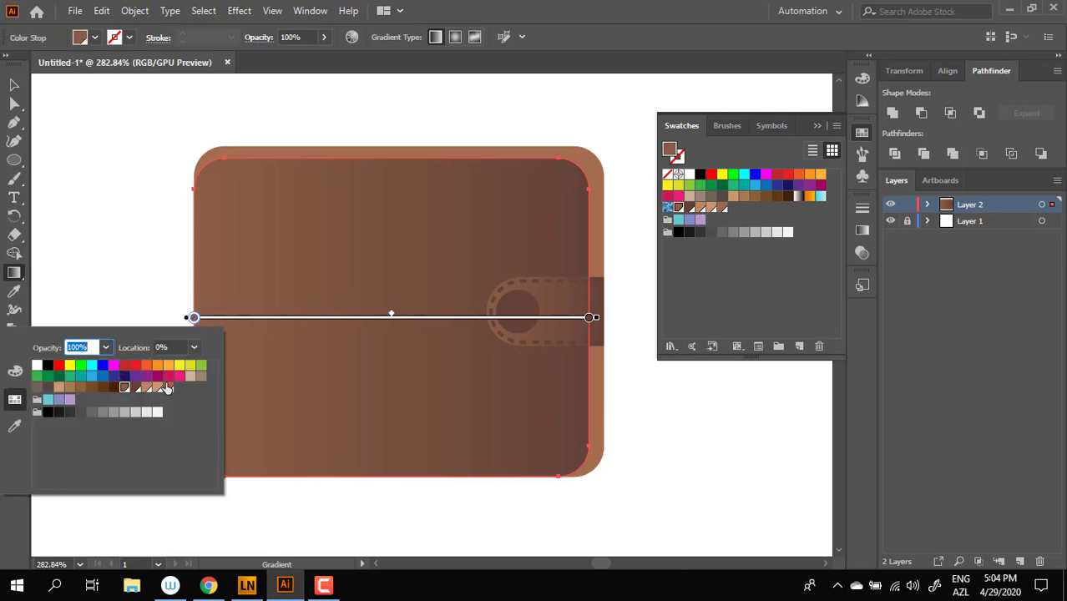
{"action": "left_click", "coordinate": [167, 388]}
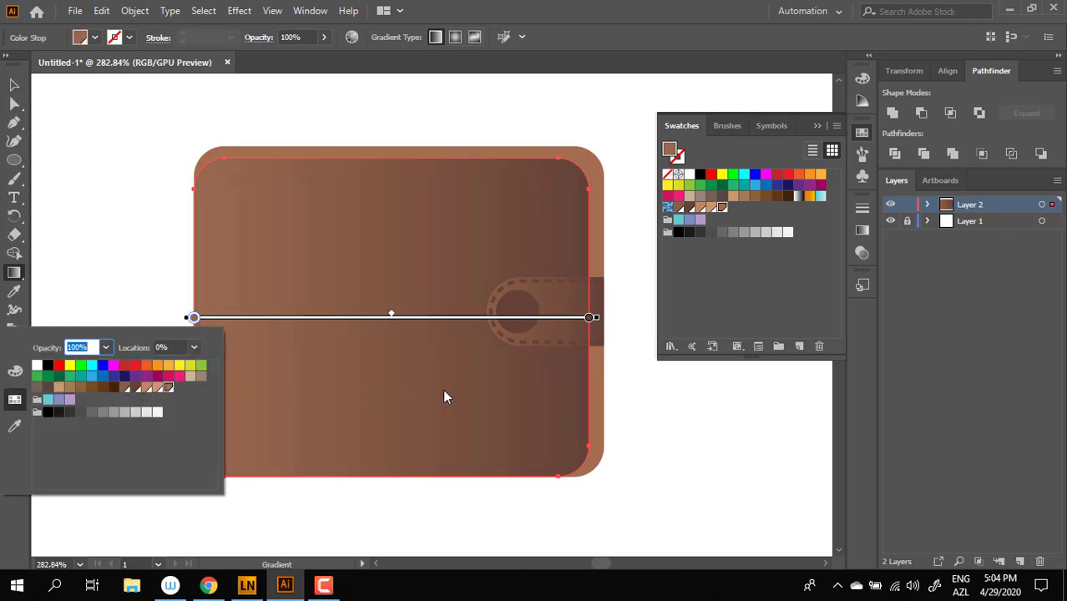
{"action": "left_click", "coordinate": [589, 318]}
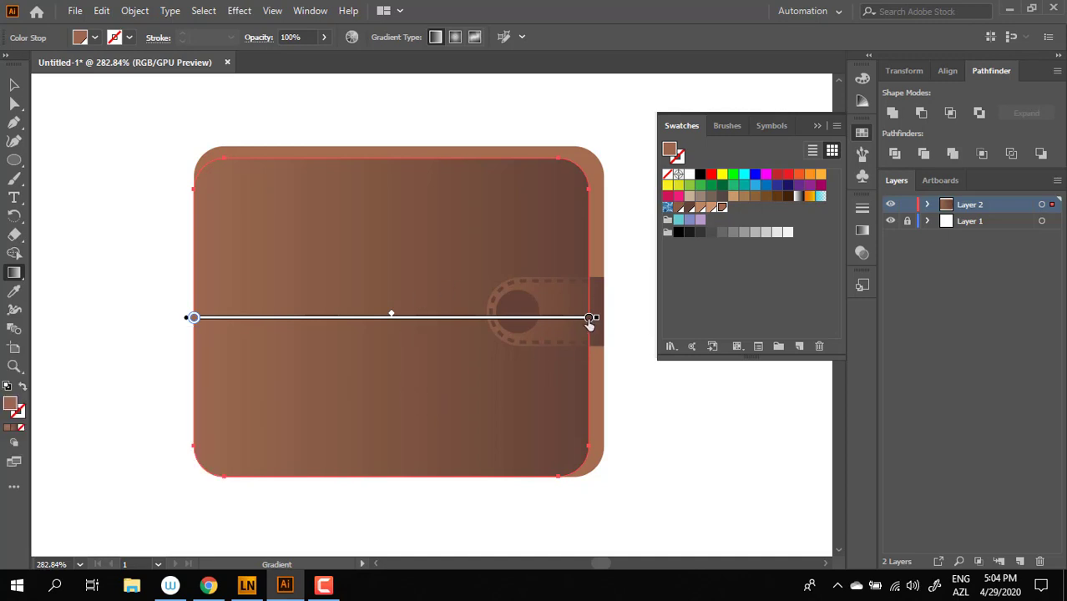
{"action": "double_click", "coordinate": [590, 318]}
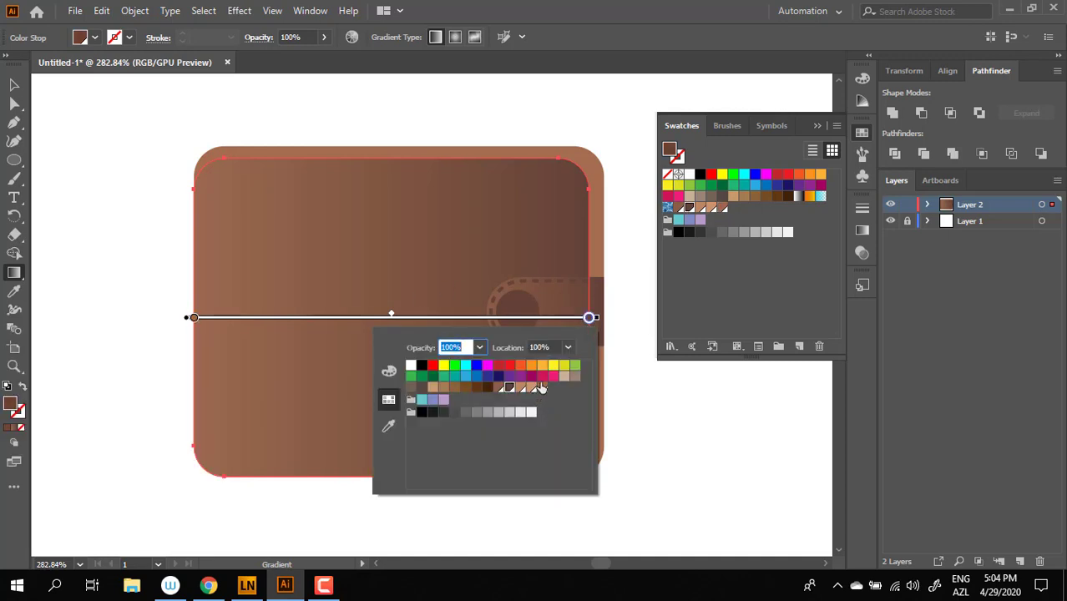
{"action": "left_click", "coordinate": [541, 388]}
Add a gradient stop at 11.09% near the start of the front panel's gradient and color it with the light tan swatch.
{"action": "left_click", "coordinate": [238, 322]}
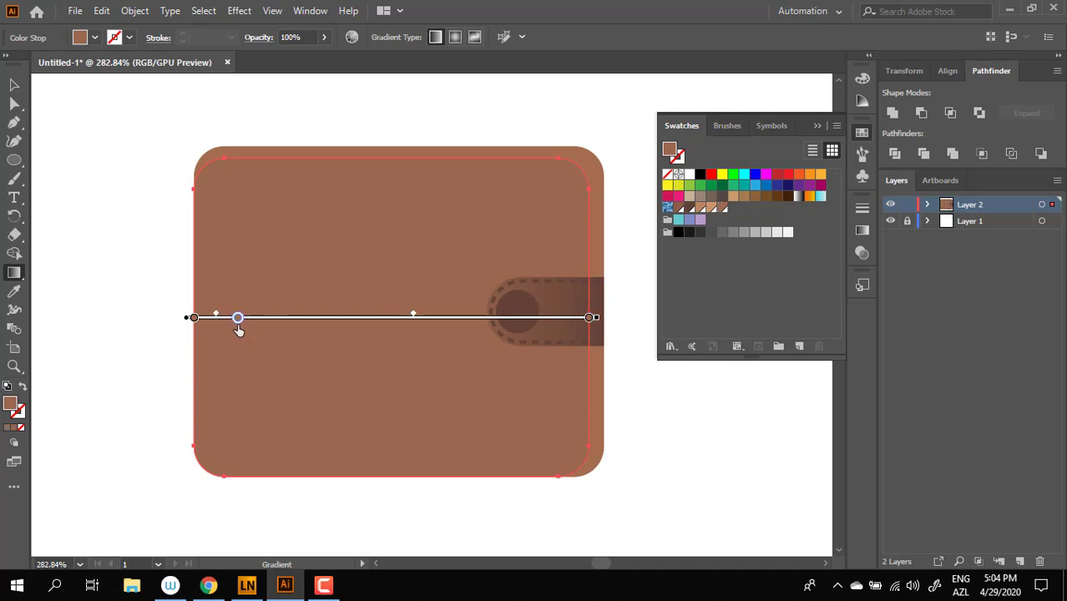
{"action": "double_click", "coordinate": [238, 319]}
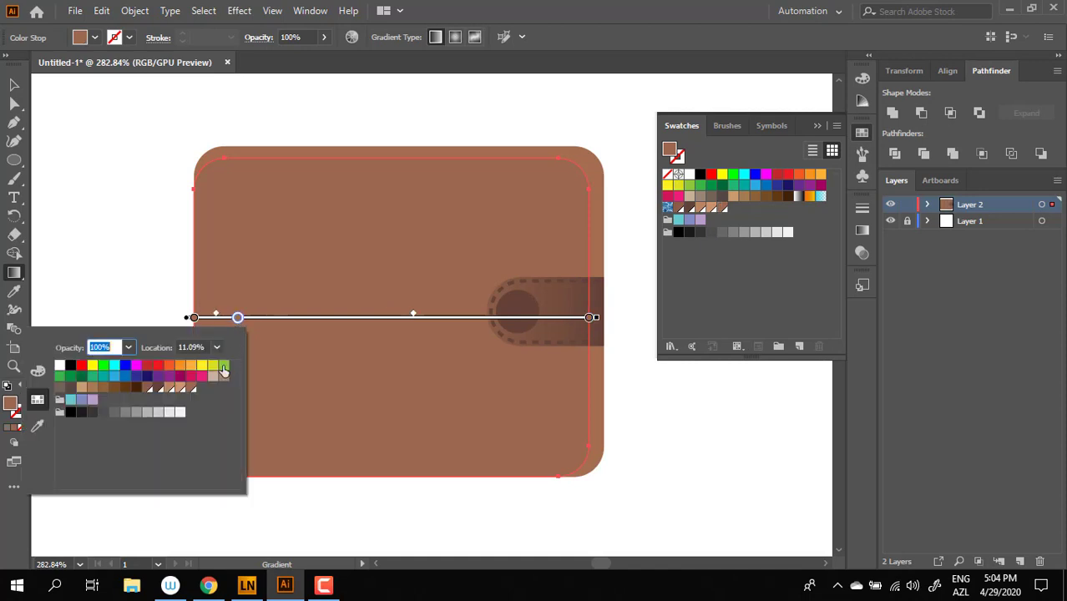
{"action": "left_click", "coordinate": [182, 389]}
{"action": "left_click", "coordinate": [557, 328]}
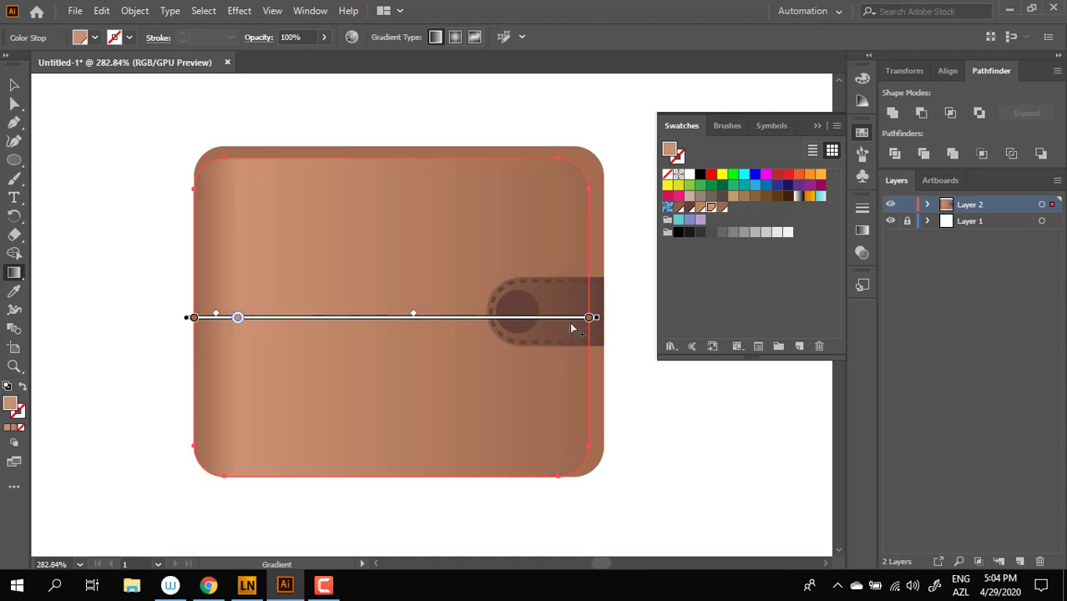
Add a gradient stop at 94.27% on the front panel's gradient and color it with the medium brown R=188 G=133 B=97 swatch.
{"action": "left_click", "coordinate": [570, 319]}
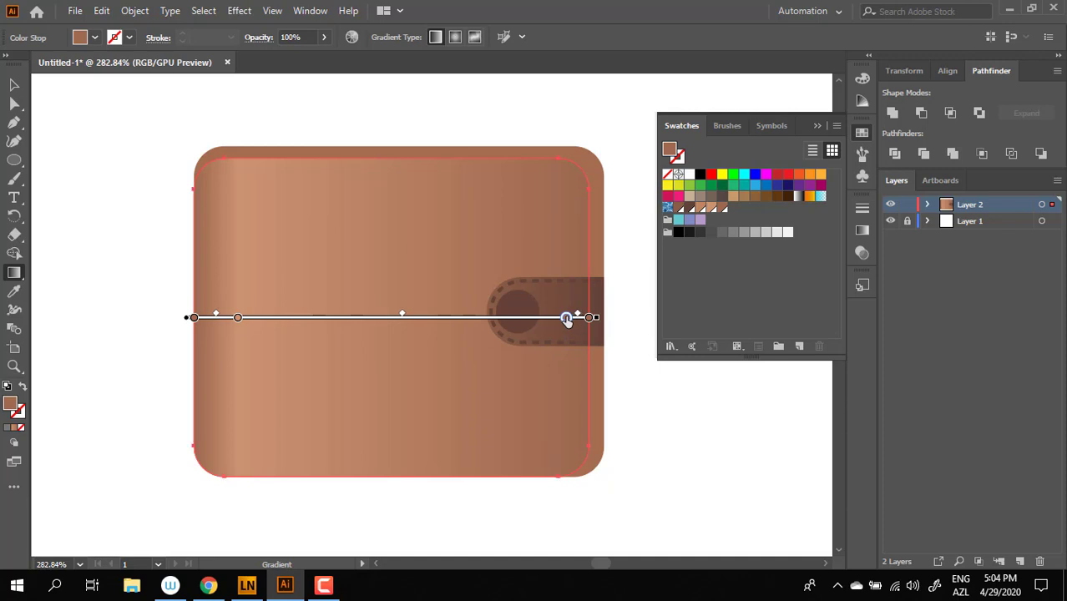
{"action": "double_click", "coordinate": [566, 318]}
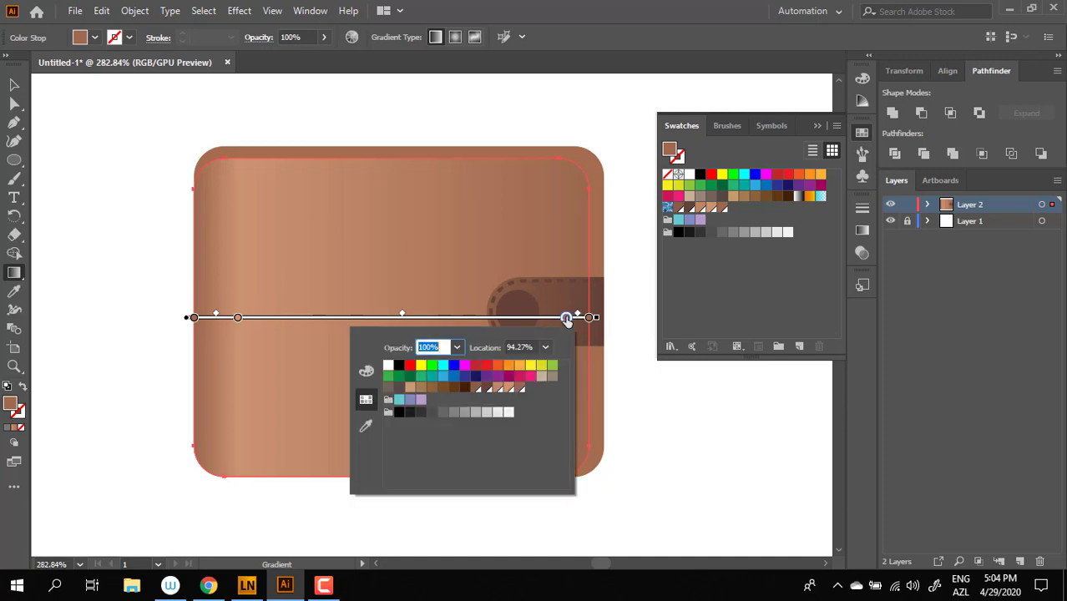
{"action": "left_click", "coordinate": [499, 388]}
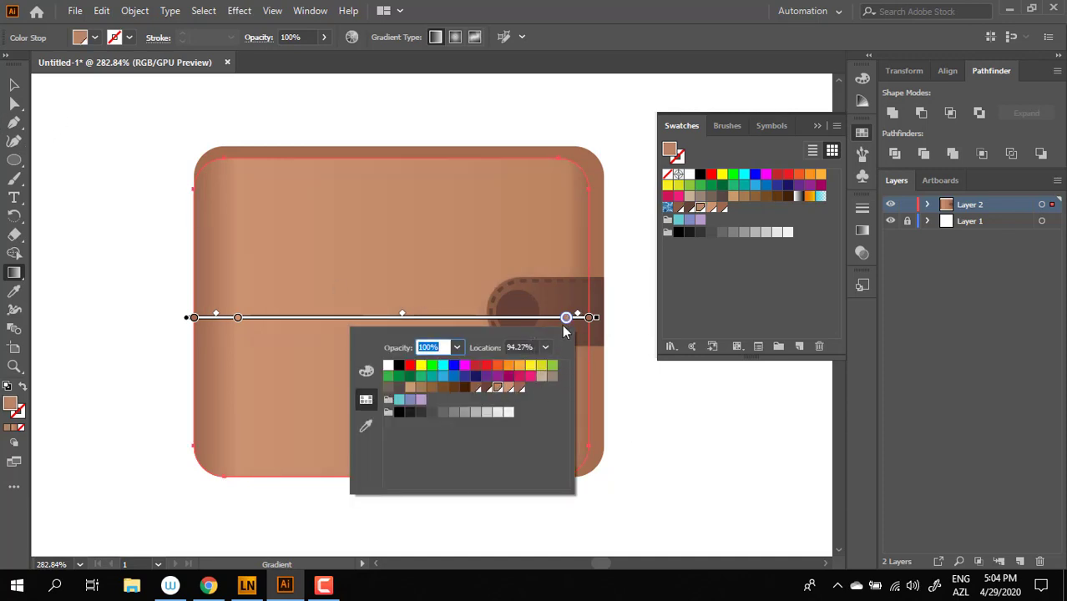
Move the front panel gradient's medium brown stop to just under a third of its length and shift the light tan stop slightly inward.
{"action": "left_click_drag", "start_coordinate": [566, 318], "coordinate": [313, 318]}
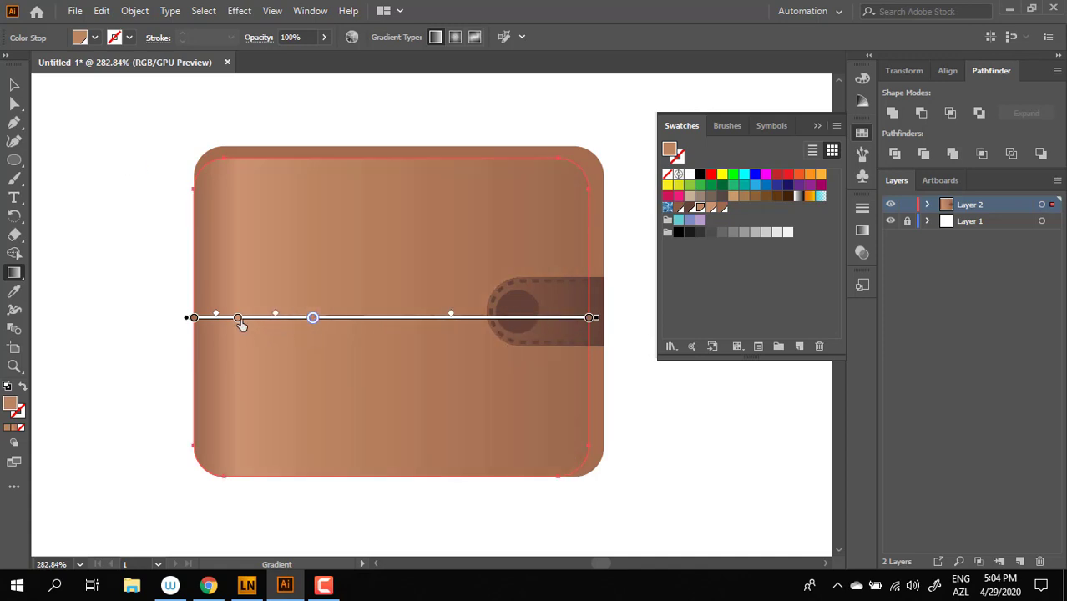
{"action": "left_click_drag", "start_coordinate": [240, 322], "coordinate": [251, 324]}
{"action": "left_click", "coordinate": [14, 86]}
{"action": "left_click", "coordinate": [103, 157]}
Copy the front panel and paste the duplicate directly in front of it.
{"action": "key", "text": "z"}
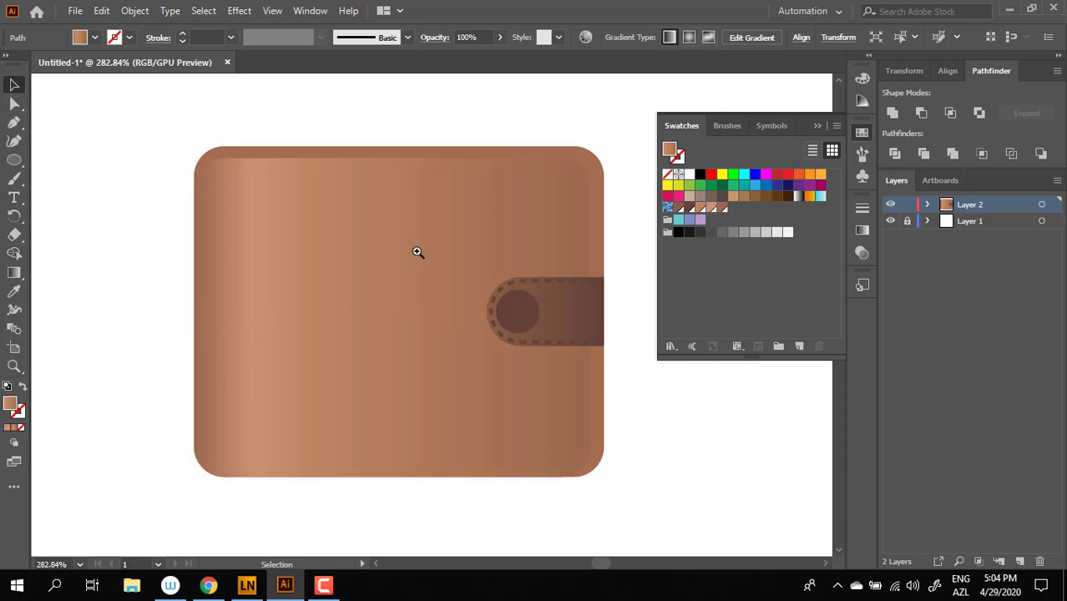
{"action": "left_click_drag", "start_coordinate": [416, 250], "coordinate": [139, 335]}
{"action": "left_click_drag", "start_coordinate": [413, 331], "coordinate": [243, 263]}
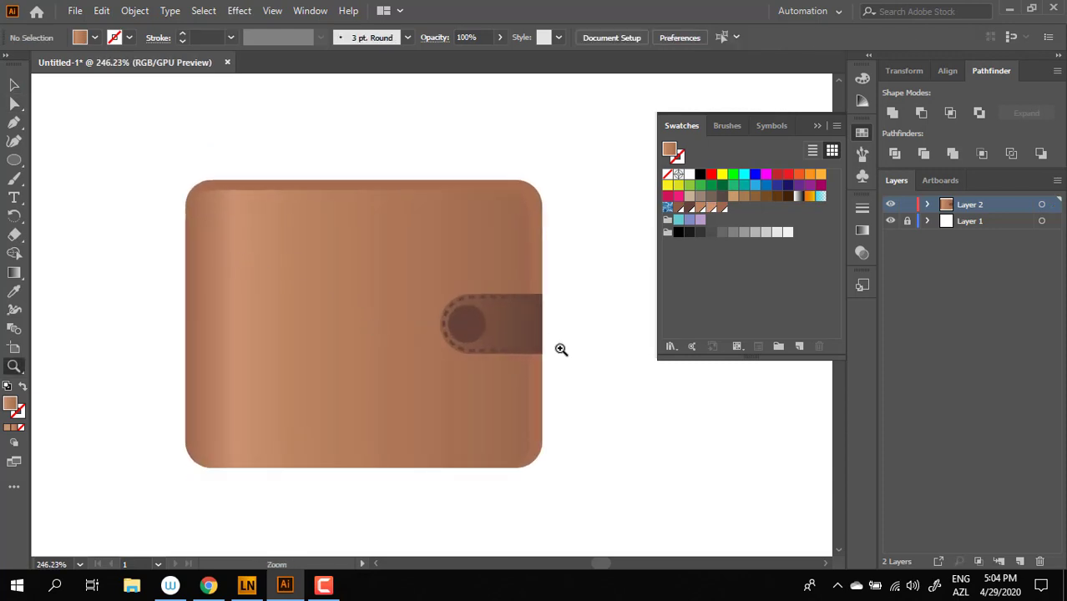
{"action": "left_click_drag", "start_coordinate": [616, 388], "coordinate": [692, 430]}
{"action": "left_click_drag", "start_coordinate": [498, 288], "coordinate": [489, 360]}
{"action": "left_click_drag", "start_coordinate": [578, 350], "coordinate": [514, 371]}
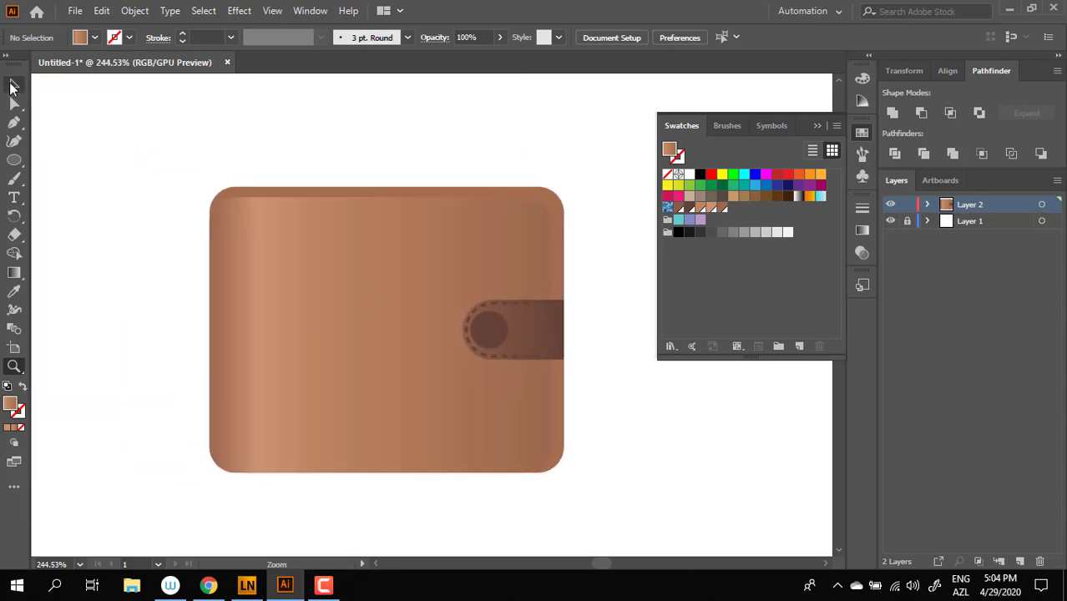
{"action": "left_click", "coordinate": [13, 87]}
{"action": "left_click", "coordinate": [324, 253]}
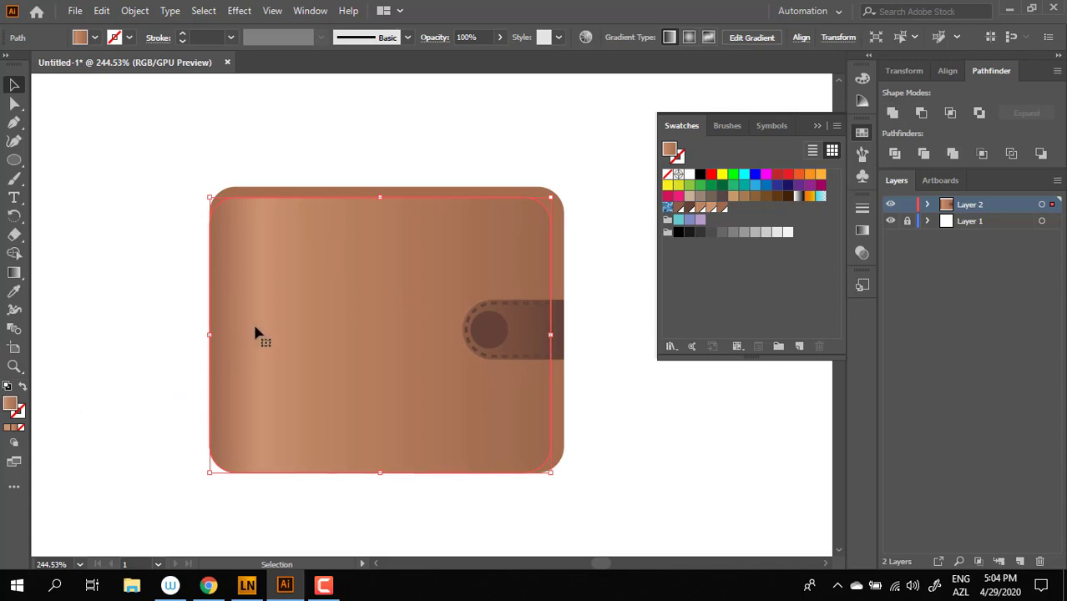
{"action": "left_click", "coordinate": [101, 17]}
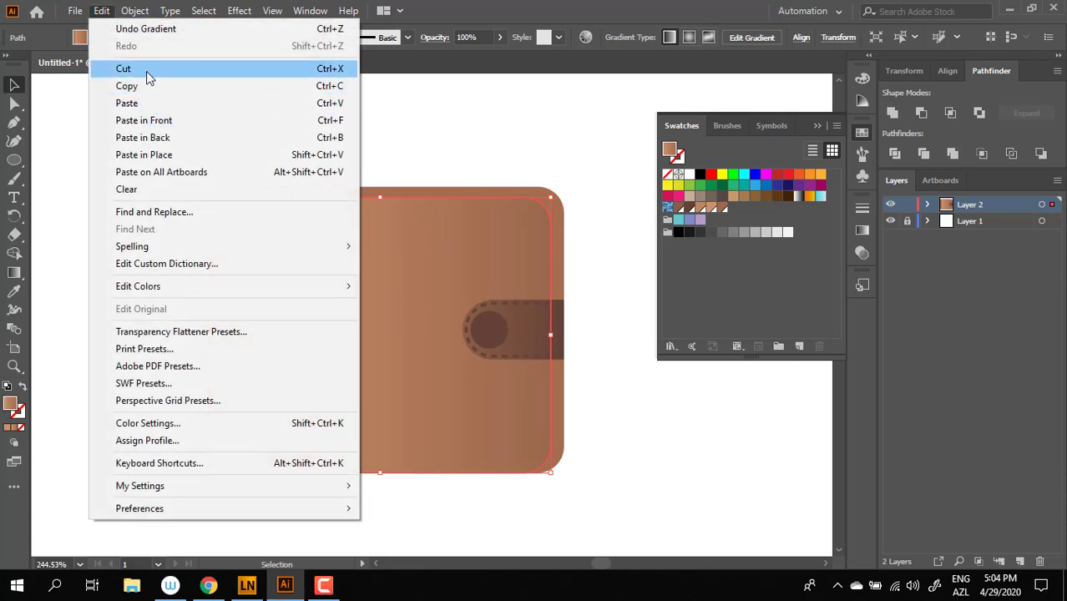
{"action": "left_click", "coordinate": [146, 86]}
{"action": "left_click", "coordinate": [101, 11]}
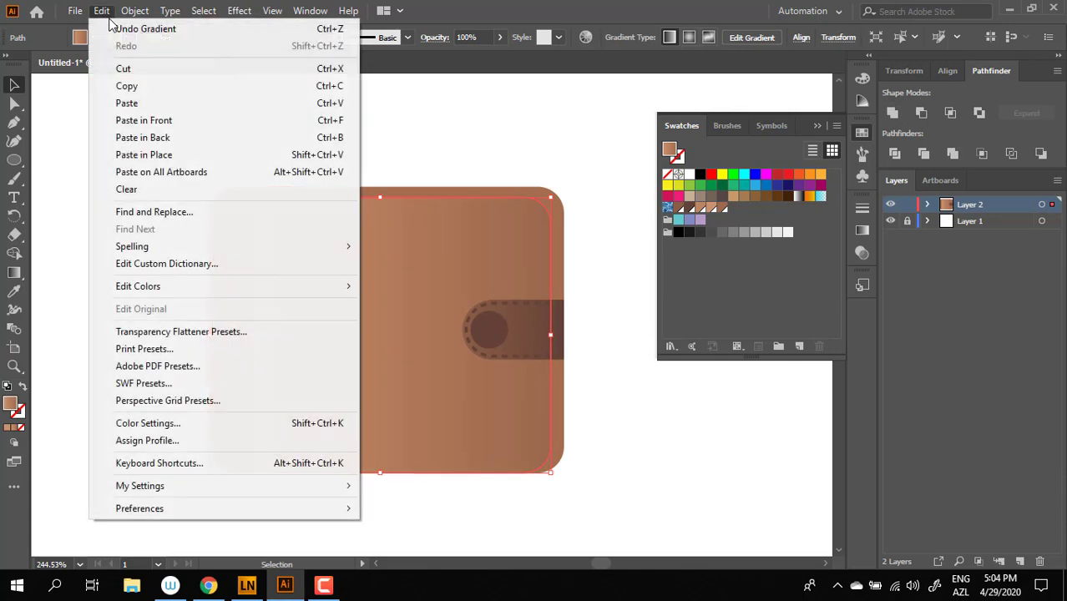
{"action": "left_click", "coordinate": [146, 120]}
Give the duplicated panel a dark brown R=99 G=67 B=55 stroke and remove its fill.
{"action": "key", "text": "z"}
{"action": "left_click_drag", "start_coordinate": [577, 415], "coordinate": [603, 412]}
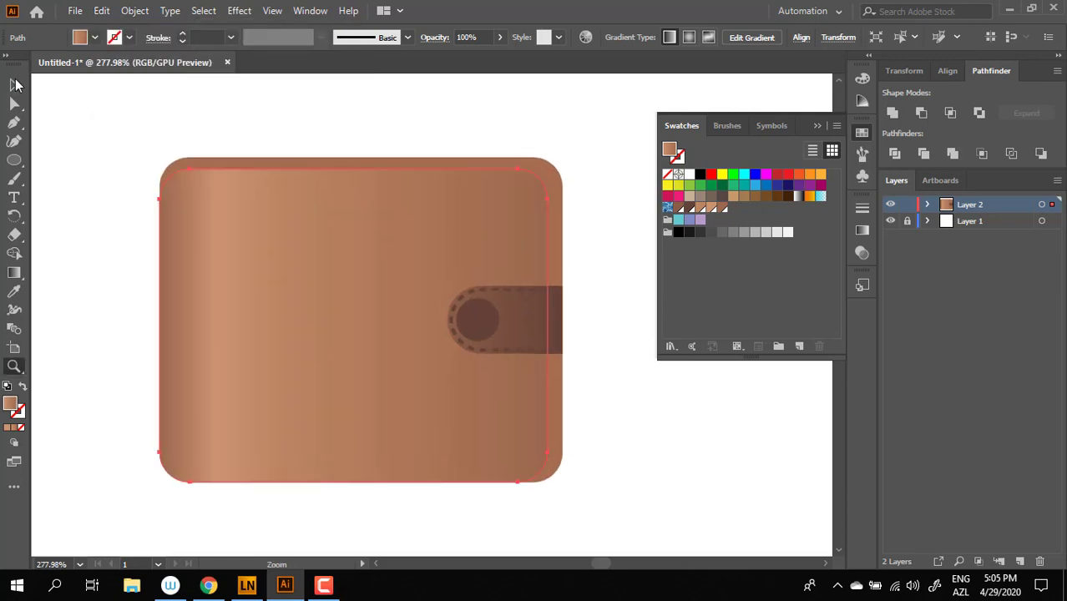
{"action": "left_click", "coordinate": [14, 84]}
{"action": "left_click", "coordinate": [23, 387]}
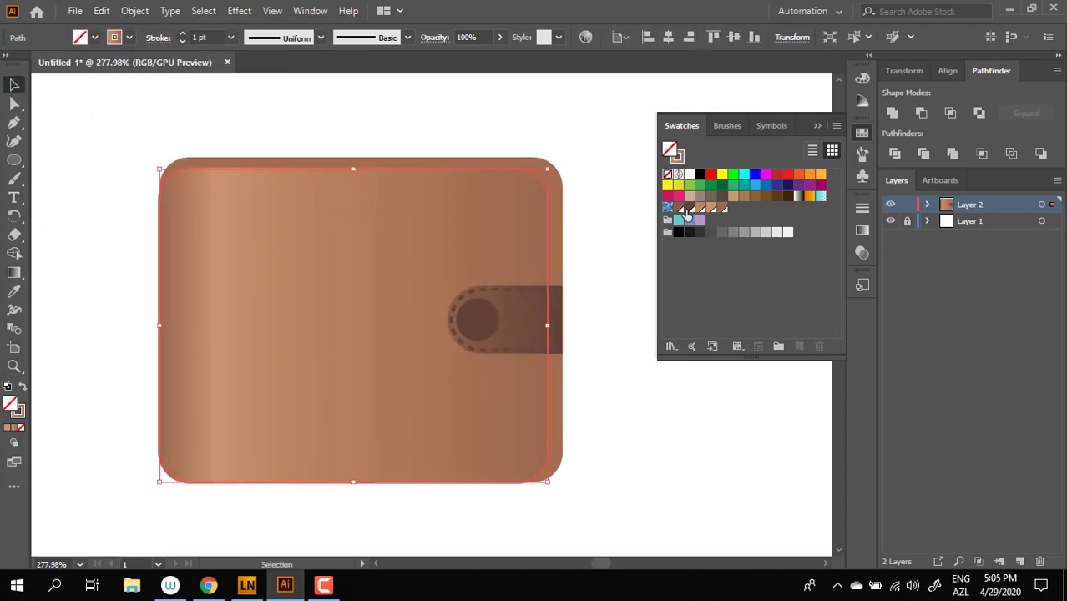
{"action": "left_click", "coordinate": [687, 210]}
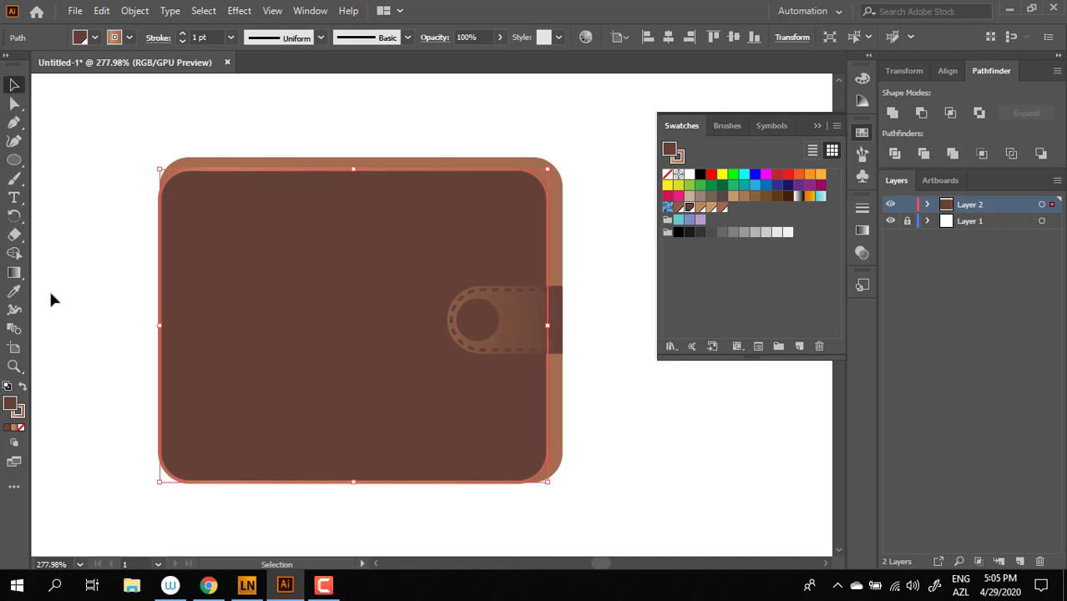
{"action": "left_click", "coordinate": [24, 389]}
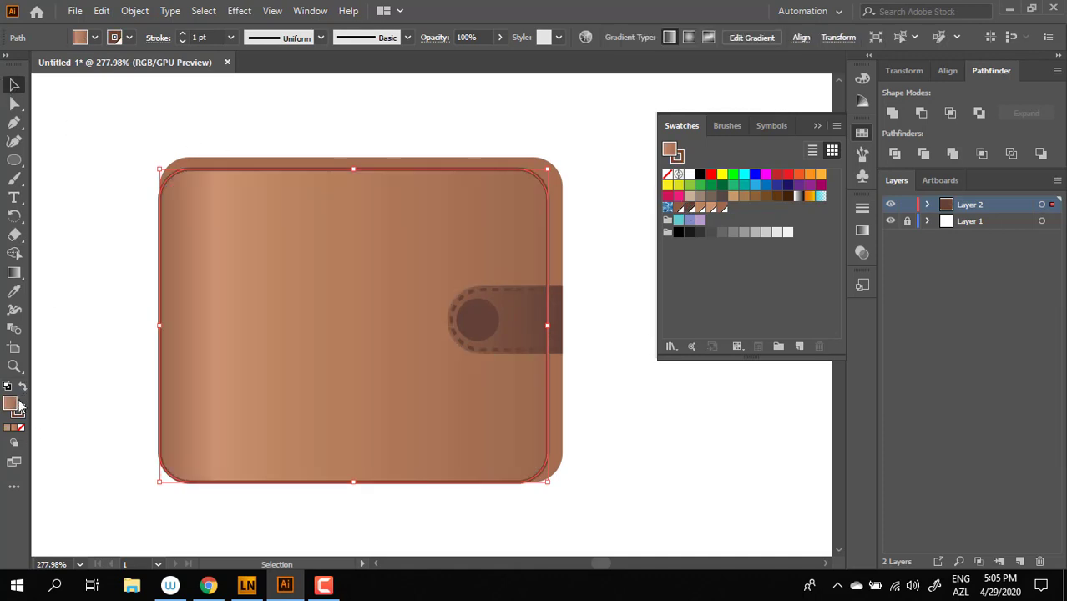
{"action": "left_click", "coordinate": [21, 428]}
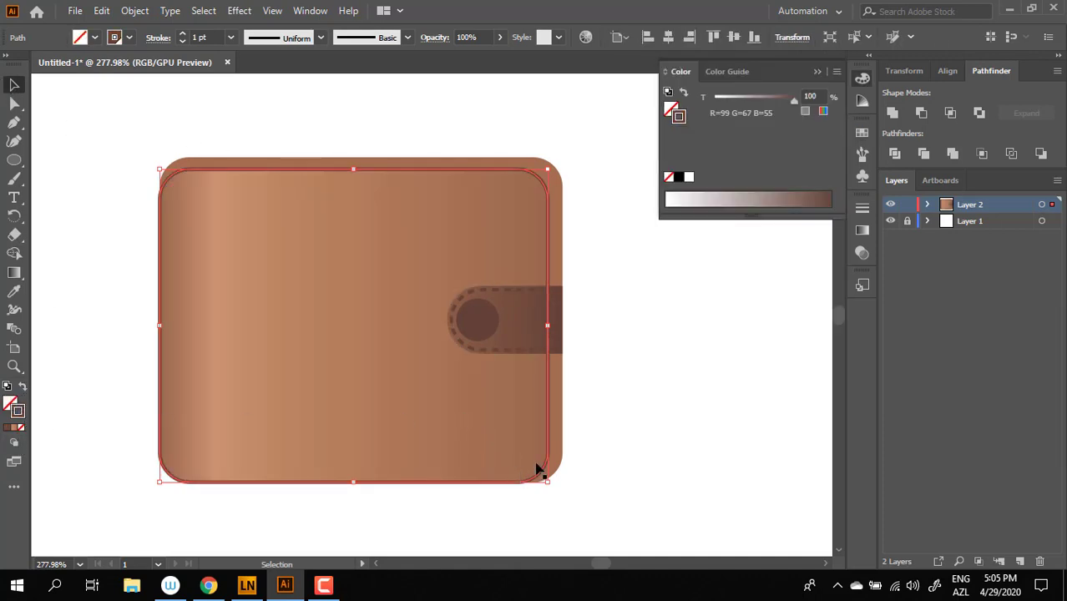
Scale the outline slightly inward about its center and turn its 1 pt stroke into a dashed stitch line with 2 pt dashes.
{"action": "left_click_drag", "start_coordinate": [547, 481], "coordinate": [535, 472]}
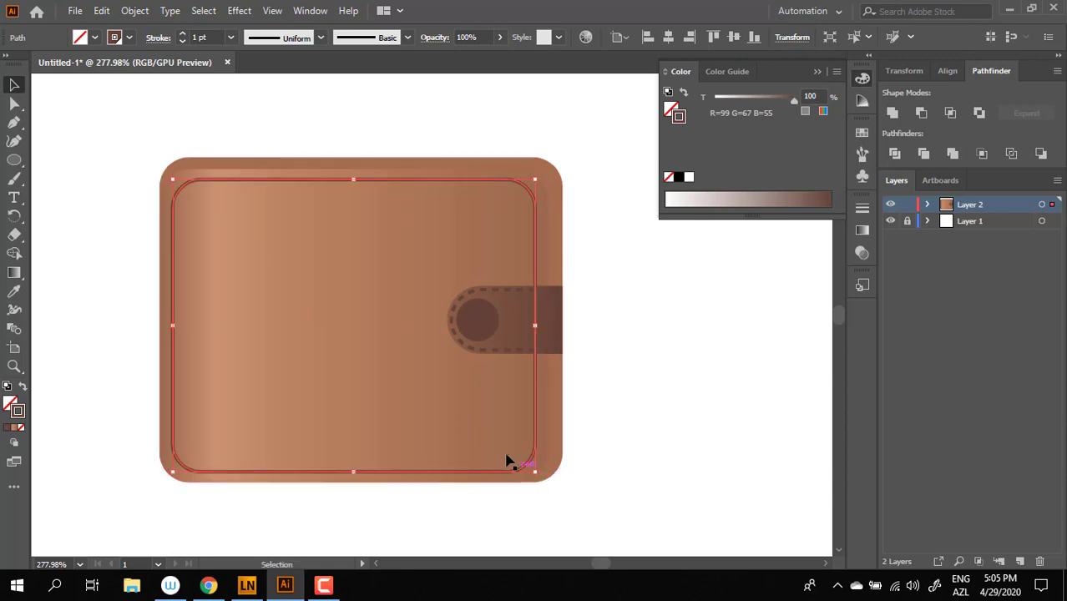
{"action": "key", "text": "z"}
{"action": "left_click_drag", "start_coordinate": [433, 365], "coordinate": [495, 391]}
{"action": "left_click", "coordinate": [140, 38]}
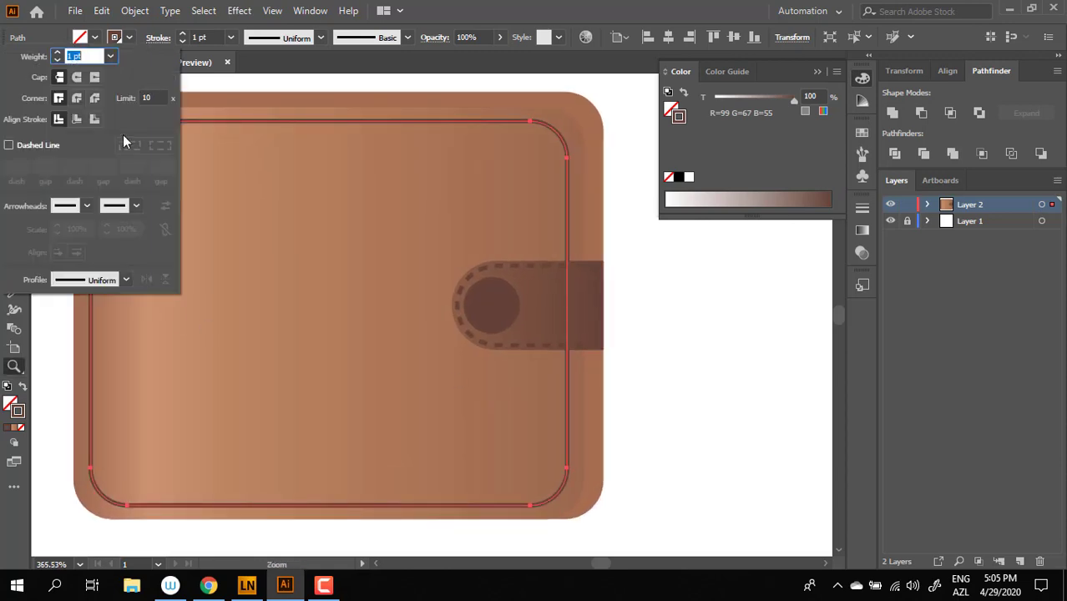
{"action": "left_click", "coordinate": [23, 147]}
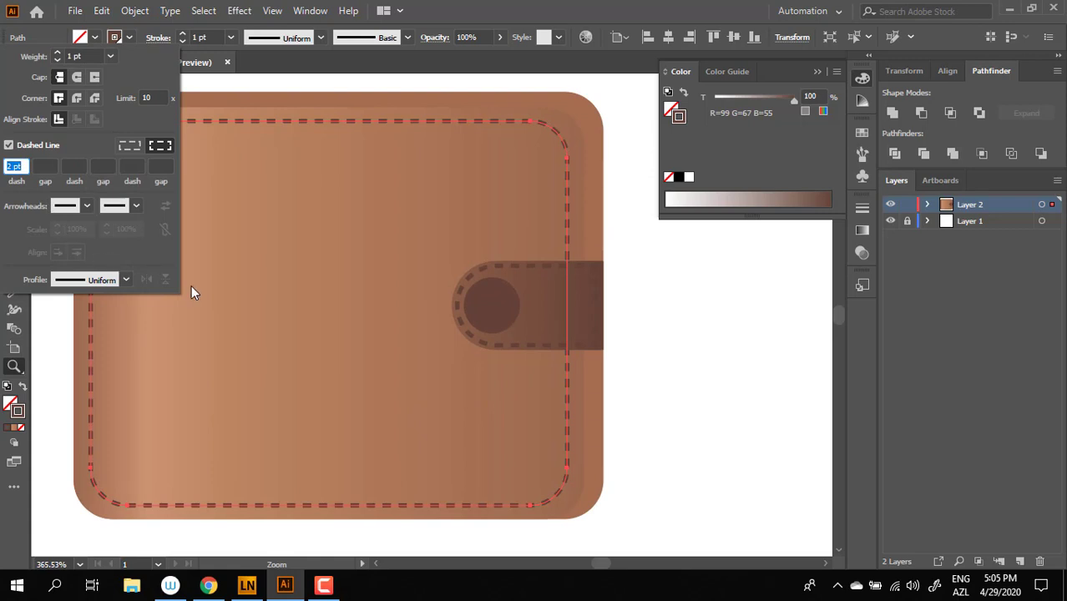
{"action": "key", "text": "Return"}
{"action": "left_click_drag", "start_coordinate": [488, 246], "coordinate": [95, 131]}
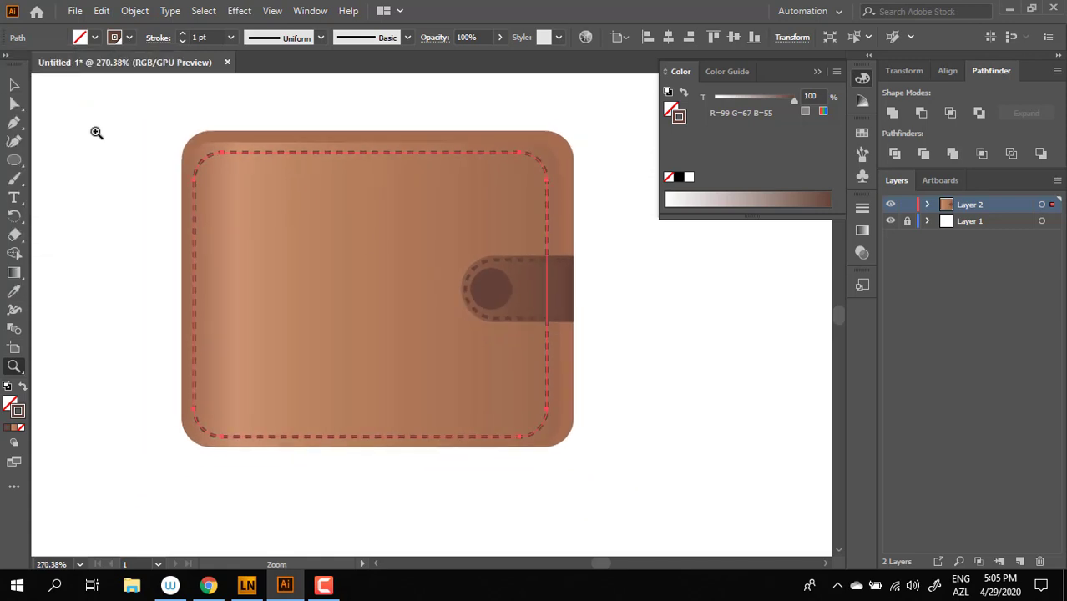
{"action": "key", "text": "v"}
{"action": "left_click", "coordinate": [582, 181]}
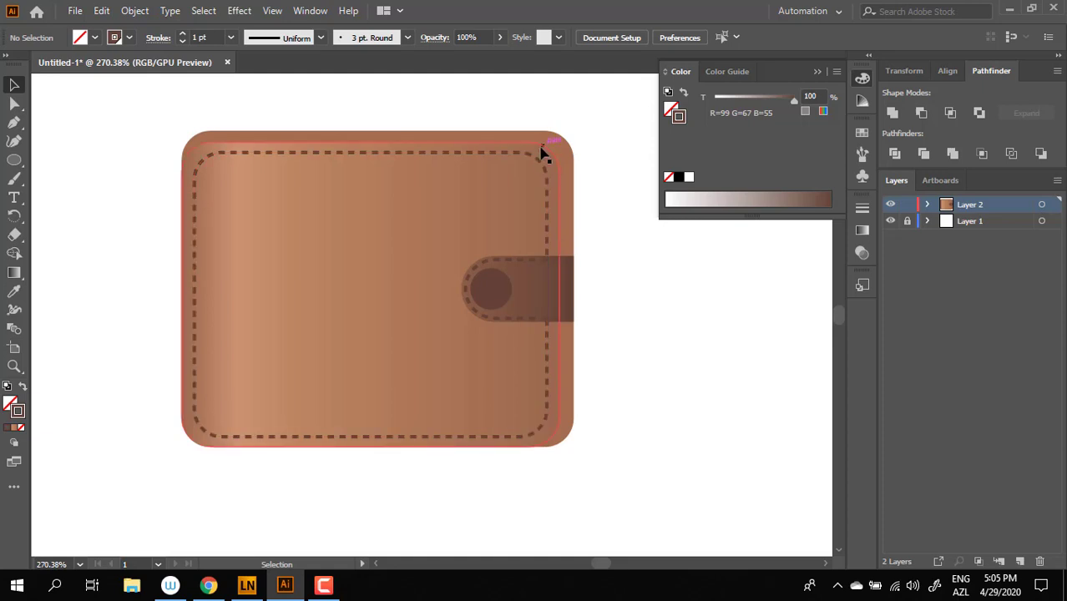
Fill the wallet's back layer with the dark brown swatch used for the stitching.
{"action": "left_click", "coordinate": [562, 140]}
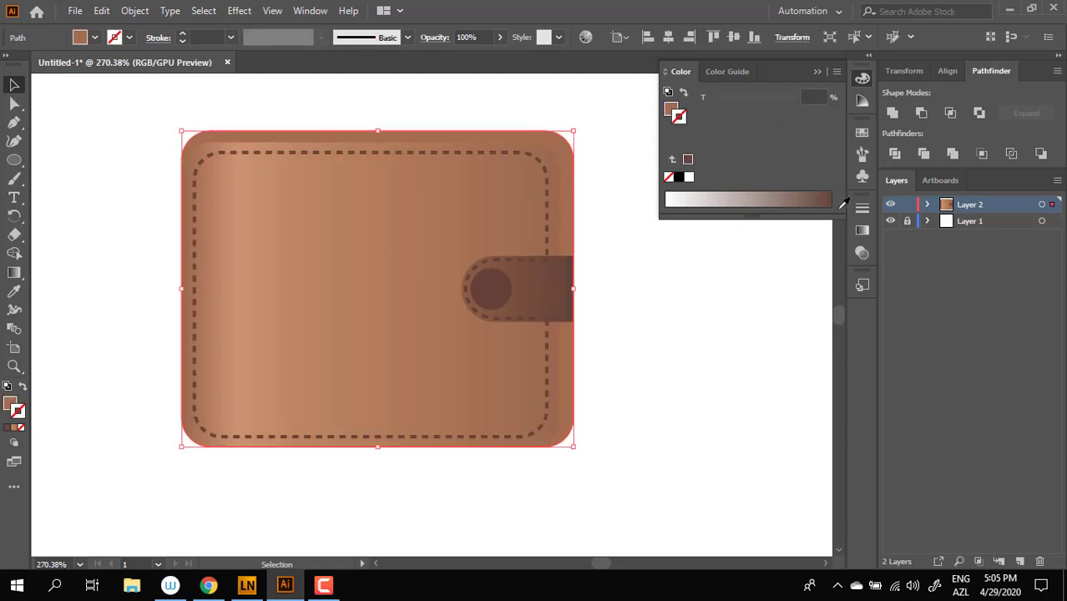
{"action": "left_click", "coordinate": [862, 134]}
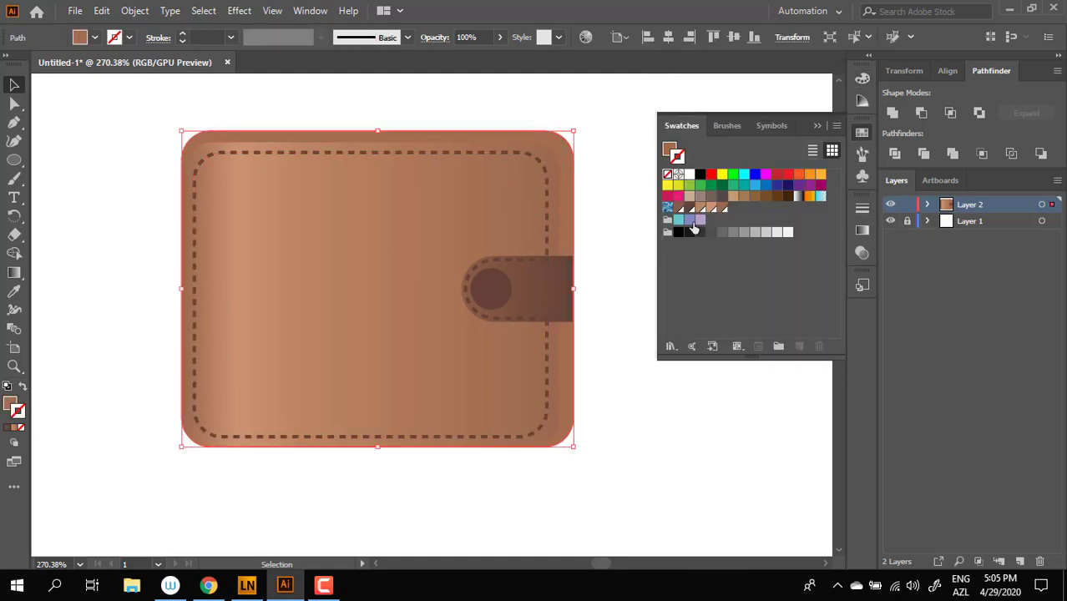
{"action": "left_click", "coordinate": [637, 342]}
{"action": "left_click", "coordinate": [571, 153]}
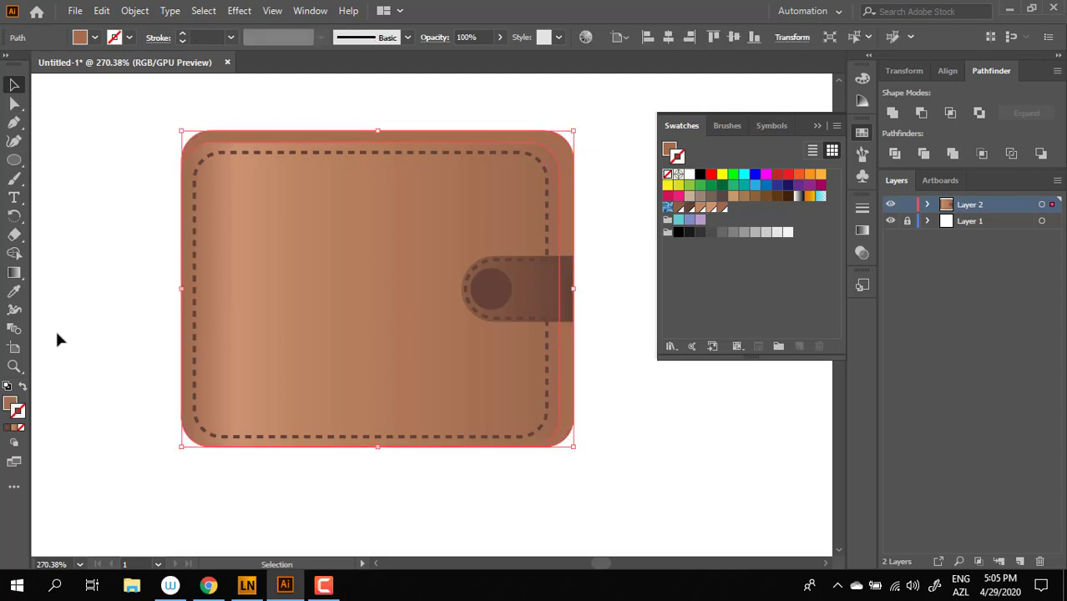
{"action": "left_click", "coordinate": [11, 402]}
{"action": "left_click", "coordinate": [862, 134]}
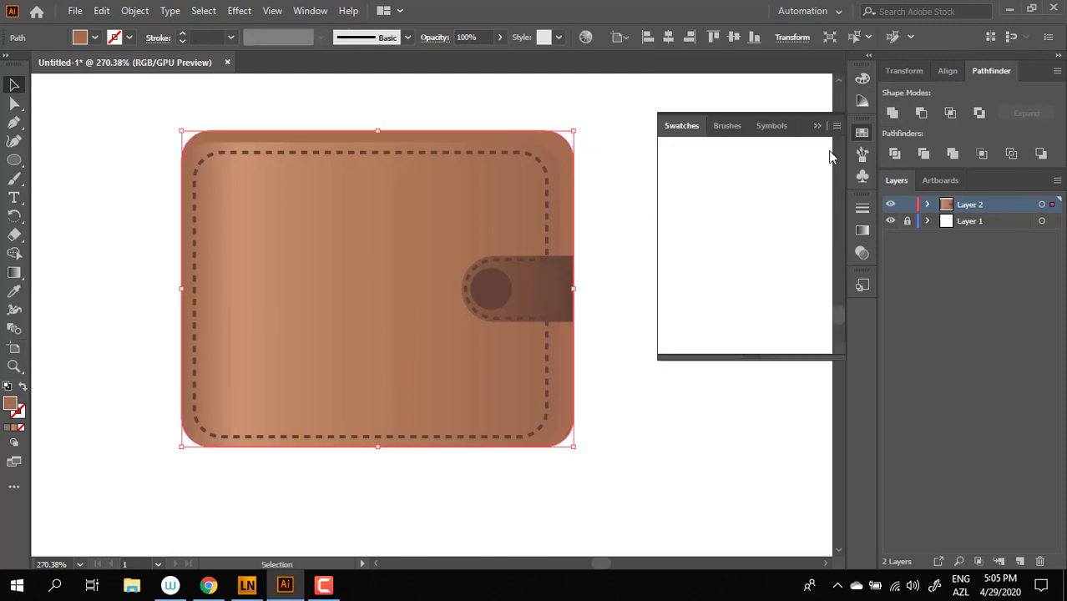
{"action": "left_click", "coordinate": [694, 208]}
{"action": "left_click", "coordinate": [628, 372]}
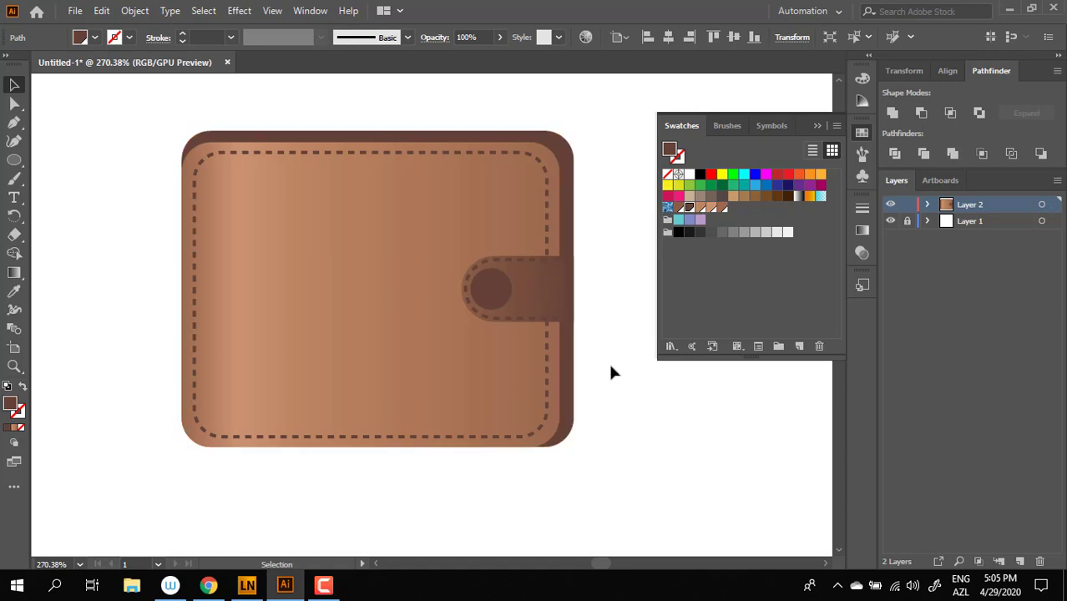
Nudge the wallet's back layer slightly upward so more of it shows above the front panel.
{"action": "key", "text": "z"}
{"action": "scroll", "coordinate": [608, 361], "scroll_direction": "down", "scroll_amount": 1}
{"action": "left_click", "coordinate": [603, 302], "text": "alt"}
{"action": "left_click_drag", "start_coordinate": [574, 298], "coordinate": [609, 415]}
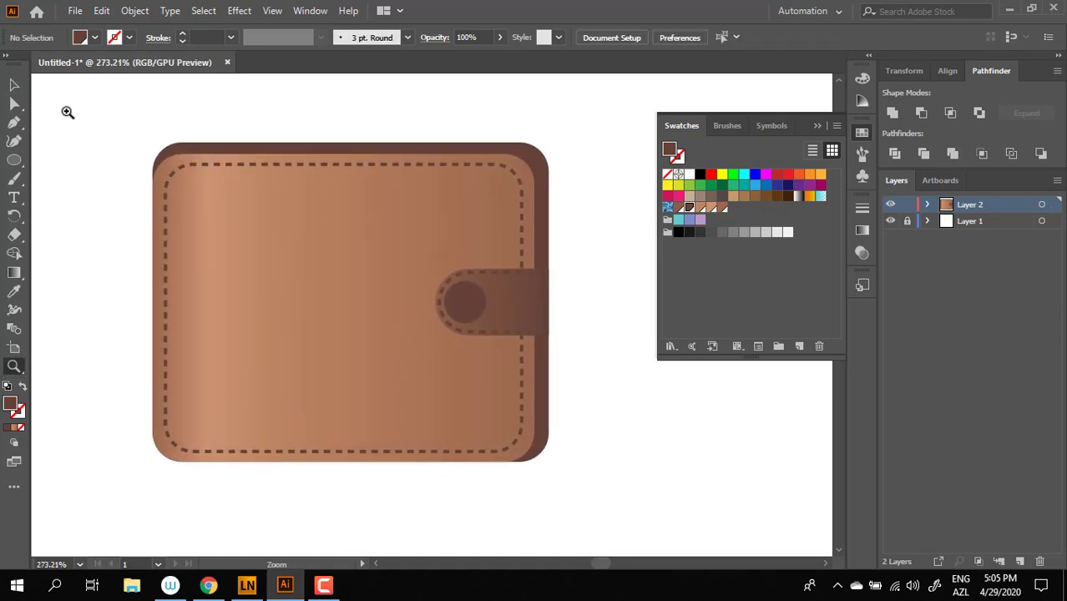
{"action": "left_click_drag", "start_coordinate": [113, 463], "coordinate": [109, 507]}
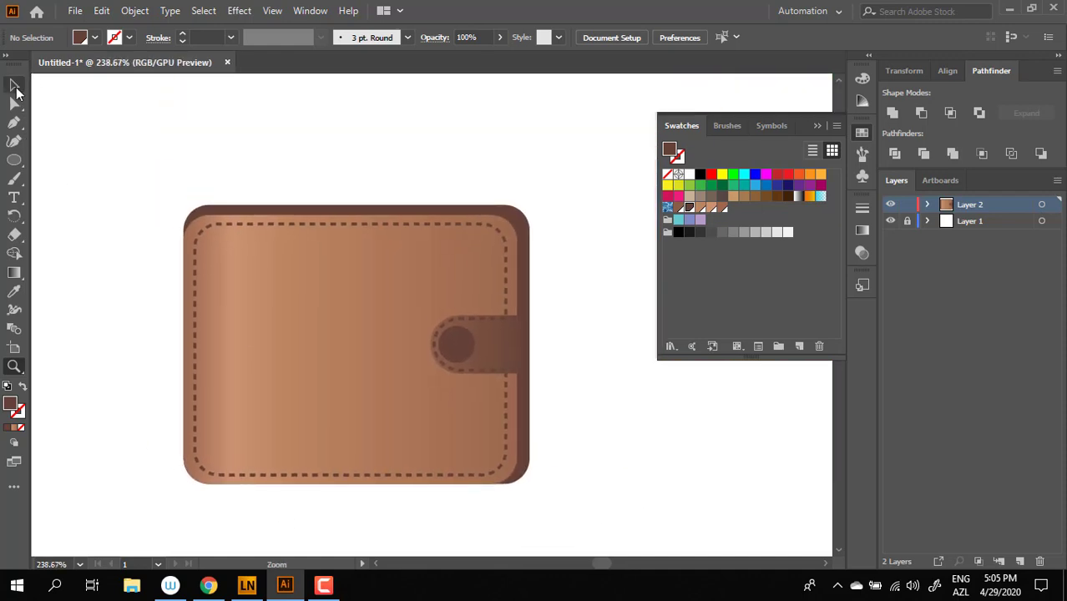
{"action": "left_click", "coordinate": [14, 84]}
{"action": "key", "text": "z"}
{"action": "left_click_drag", "start_coordinate": [567, 341], "coordinate": [622, 300]}
{"action": "left_click", "coordinate": [14, 85]}
{"action": "left_click", "coordinate": [567, 178]}
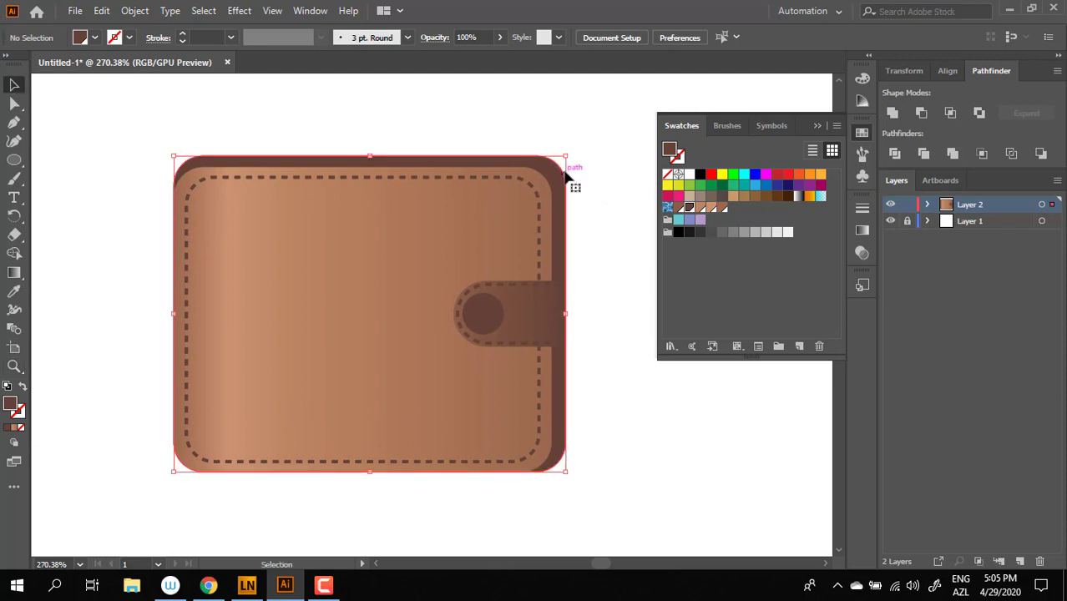
{"action": "key", "text": "Up"}
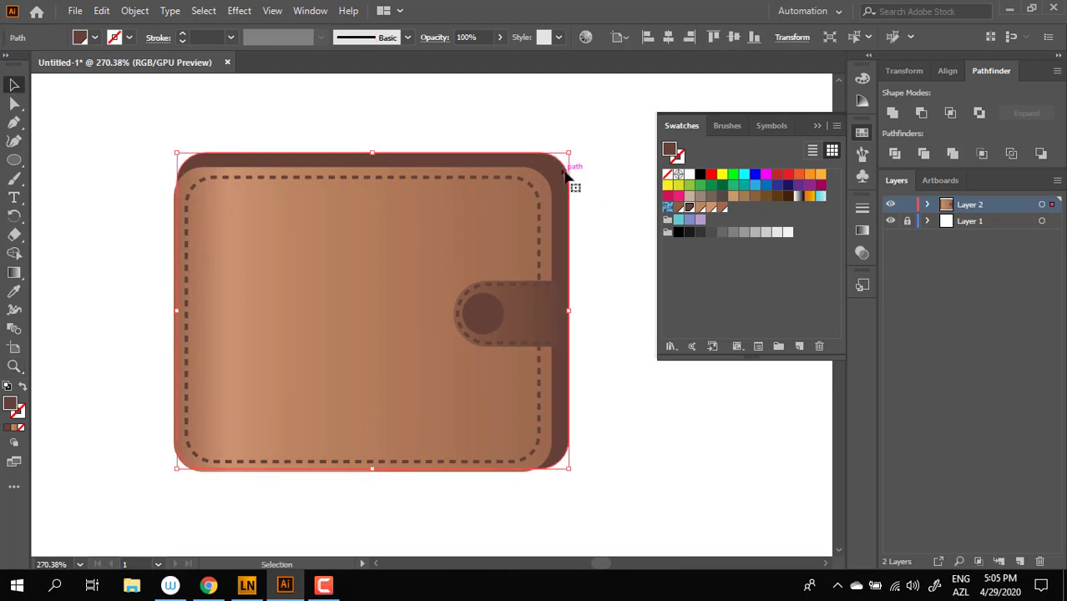
{"action": "key", "text": "Left"}
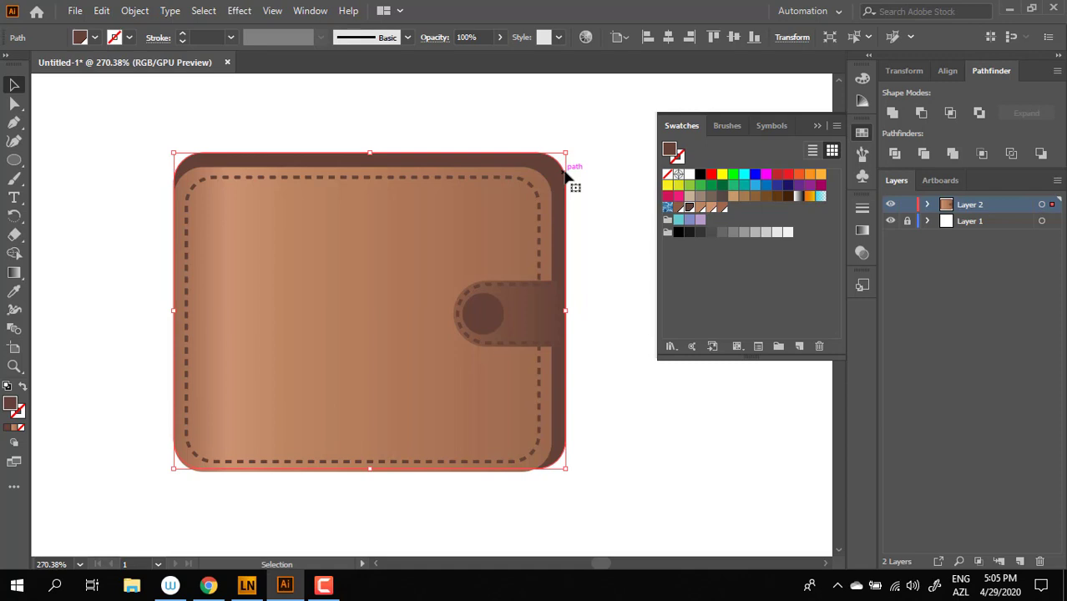
{"action": "left_click", "coordinate": [14, 443]}
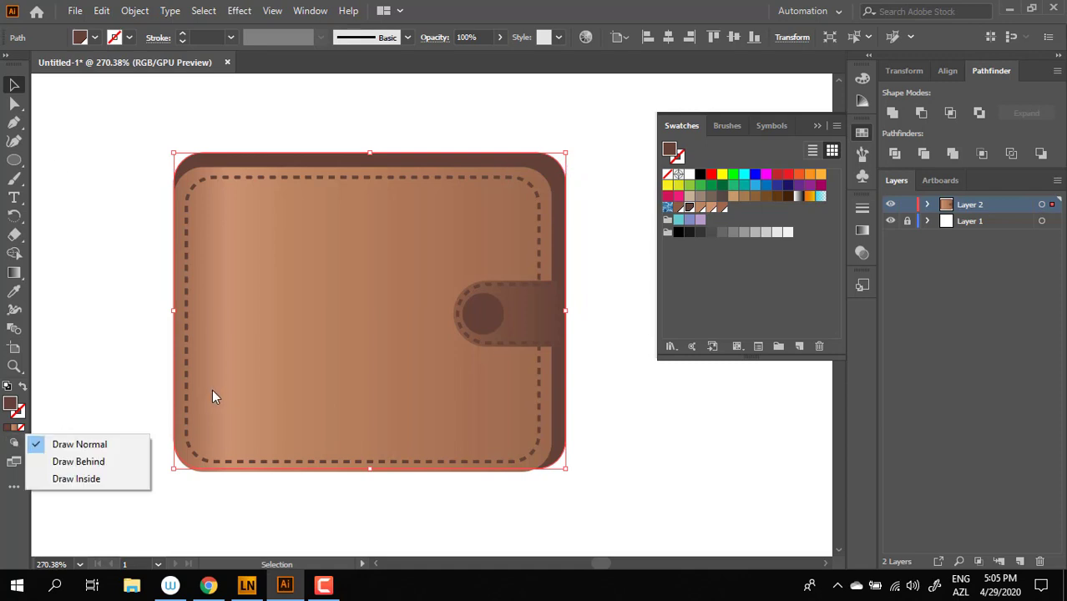
{"action": "left_click", "coordinate": [177, 488]}
Expand the front panel's gradient fill into 255 objects.
{"action": "key", "text": "z"}
{"action": "left_click_drag", "start_coordinate": [344, 502], "coordinate": [418, 466]}
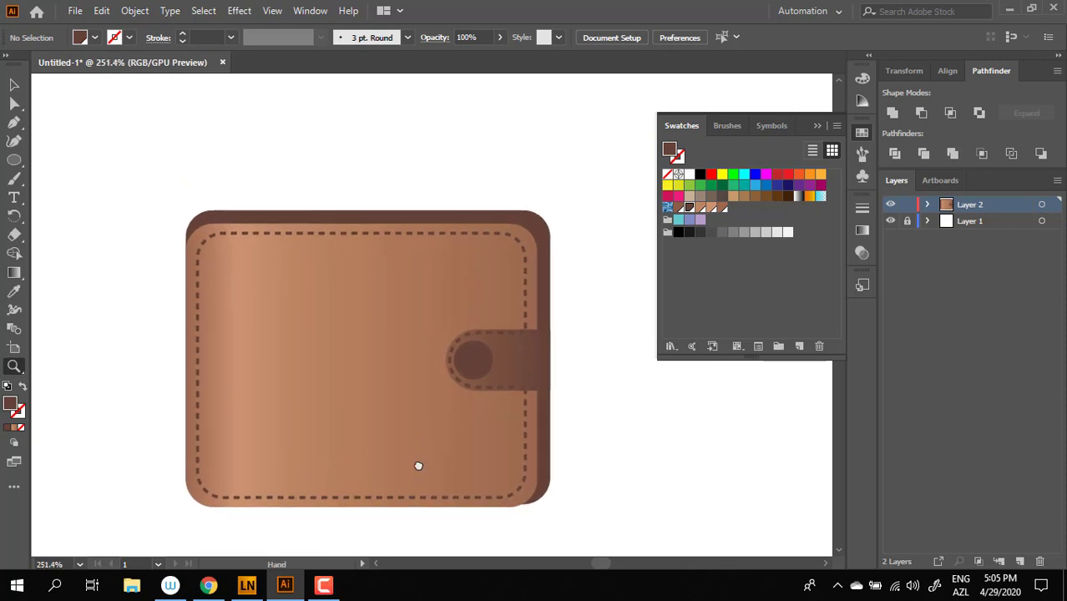
{"action": "key", "text": "v"}
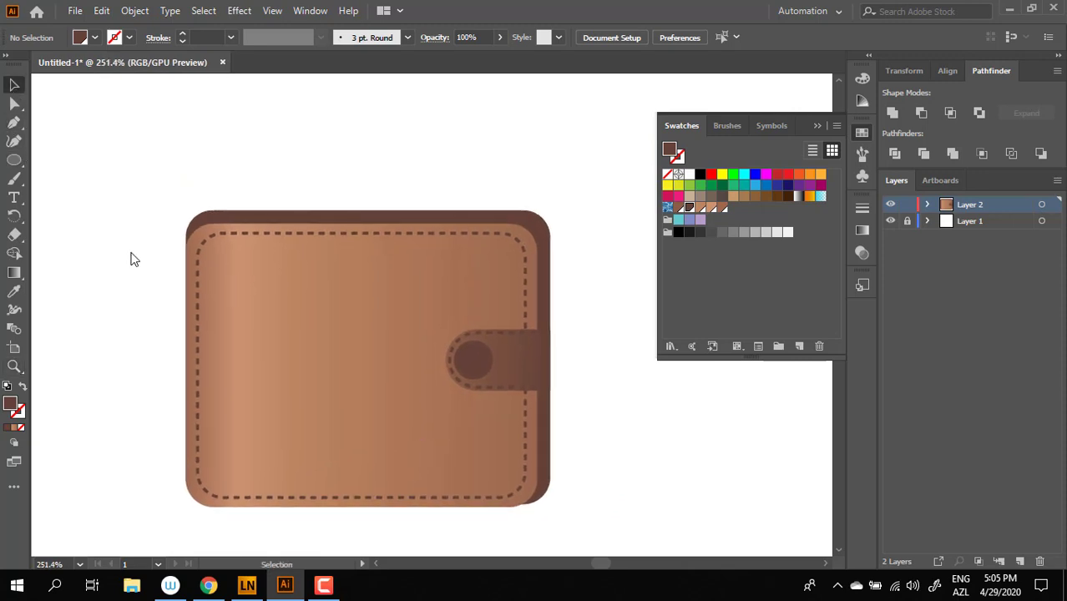
{"action": "left_click", "coordinate": [215, 233]}
{"action": "left_click", "coordinate": [134, 10]}
{"action": "left_click", "coordinate": [201, 188]}
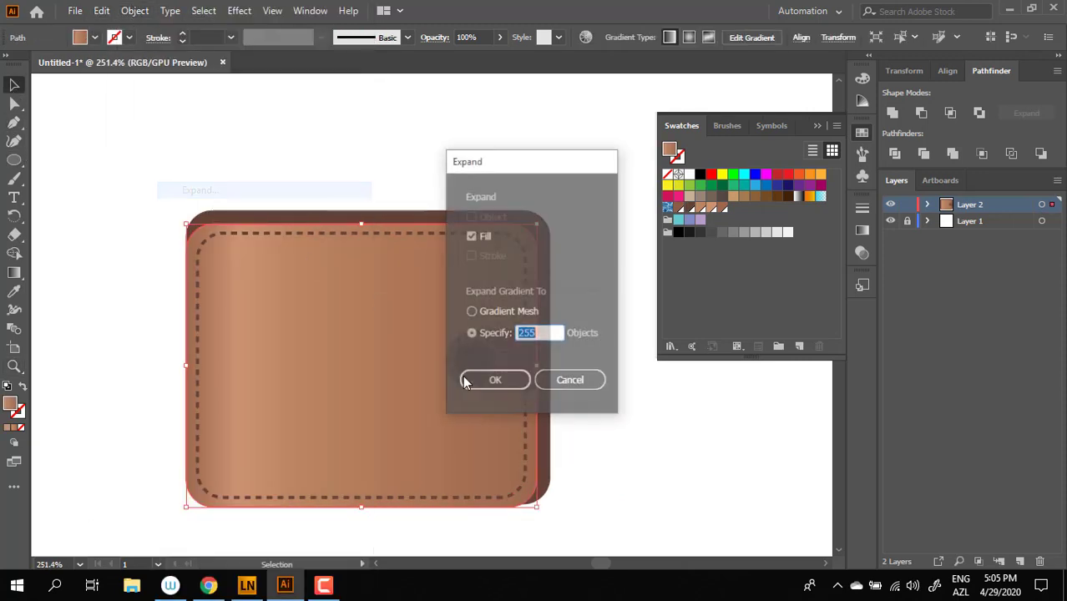
{"action": "left_click", "coordinate": [506, 389]}
{"action": "left_click", "coordinate": [651, 502]}
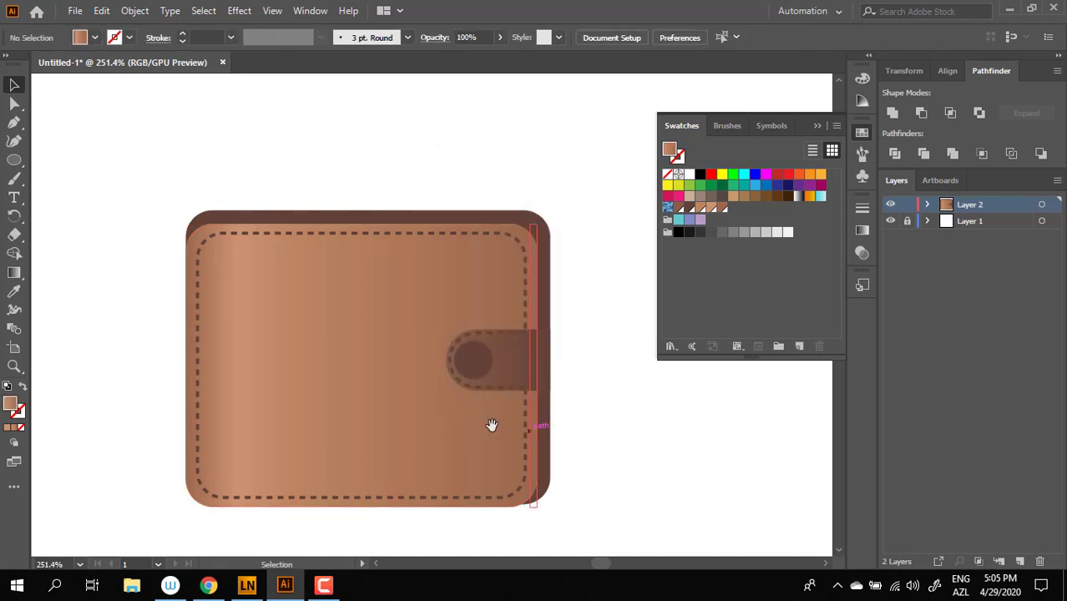
Draw a thin horizontal rectangle across the upper half of the strap's snap button and fill it with white.
{"action": "left_click_drag", "start_coordinate": [545, 439], "coordinate": [493, 382]}
{"action": "key", "text": "z"}
{"action": "left_click_drag", "start_coordinate": [555, 389], "coordinate": [655, 402]}
{"action": "left_click_drag", "start_coordinate": [101, 141], "coordinate": [51, 168]}
{"action": "left_click", "coordinate": [13, 84]}
{"action": "left_click", "coordinate": [459, 319]}
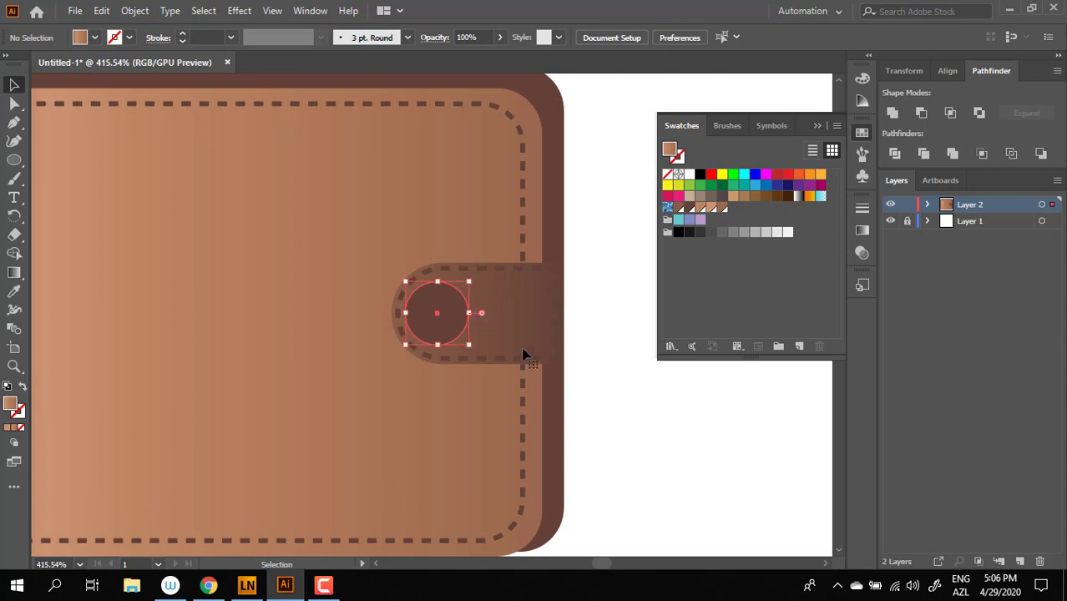
{"action": "key", "text": "z"}
{"action": "left_click", "coordinate": [501, 336]}
{"action": "left_click_drag", "start_coordinate": [10, 161], "coordinate": [86, 154]}
{"action": "left_click_drag", "start_coordinate": [306, 264], "coordinate": [500, 305]}
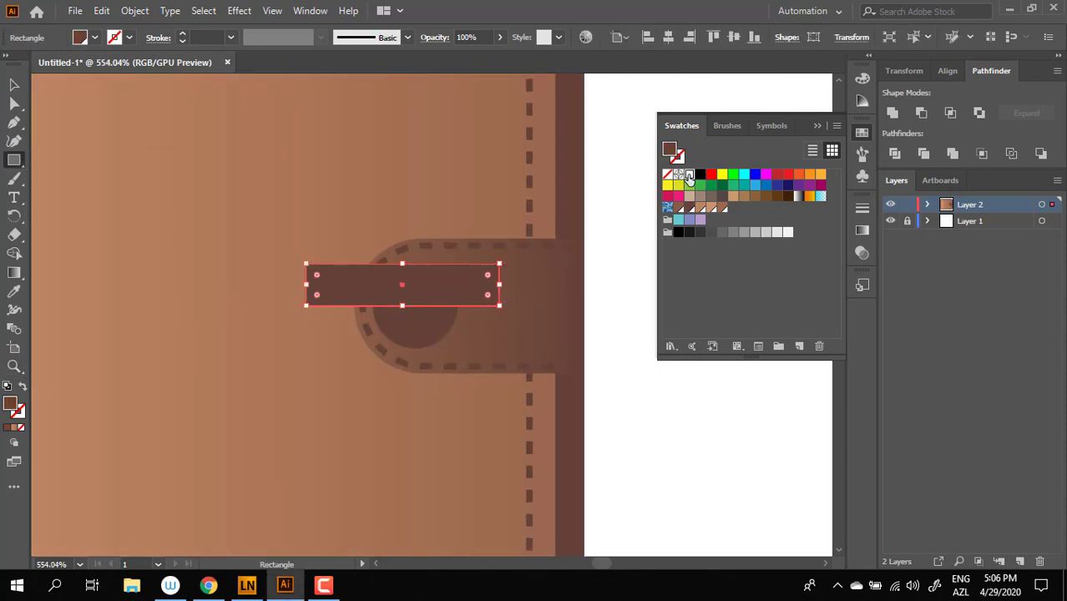
{"action": "left_click", "coordinate": [690, 175]}
{"action": "left_click", "coordinate": [13, 86]}
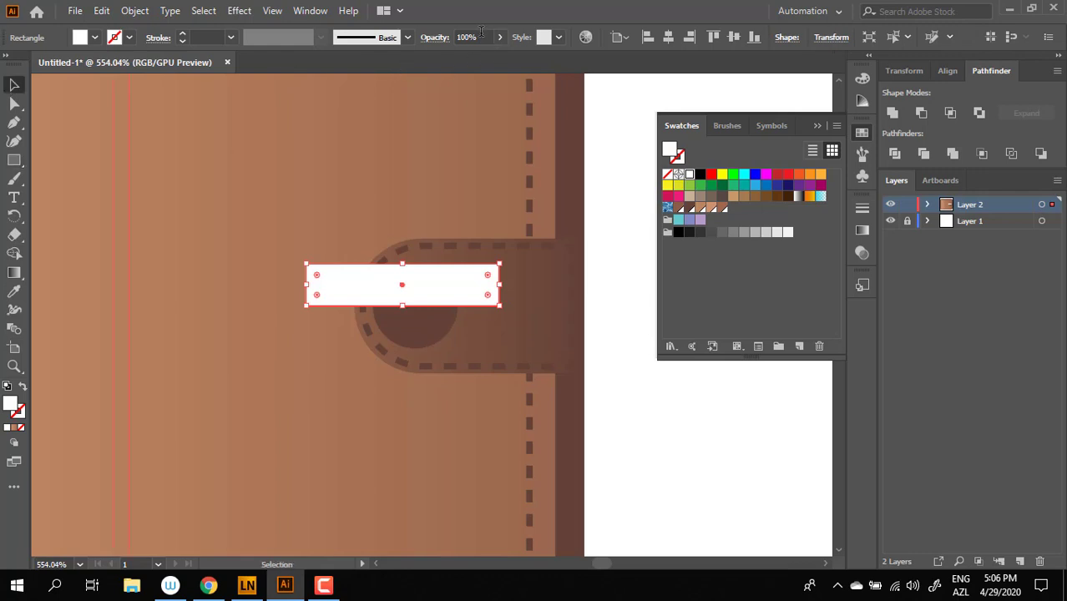
Set the white strip's opacity to 20% and add a thinner matching strip below it across the snap button.
{"action": "left_click", "coordinate": [481, 32]}
{"action": "key", "text": "Return"}
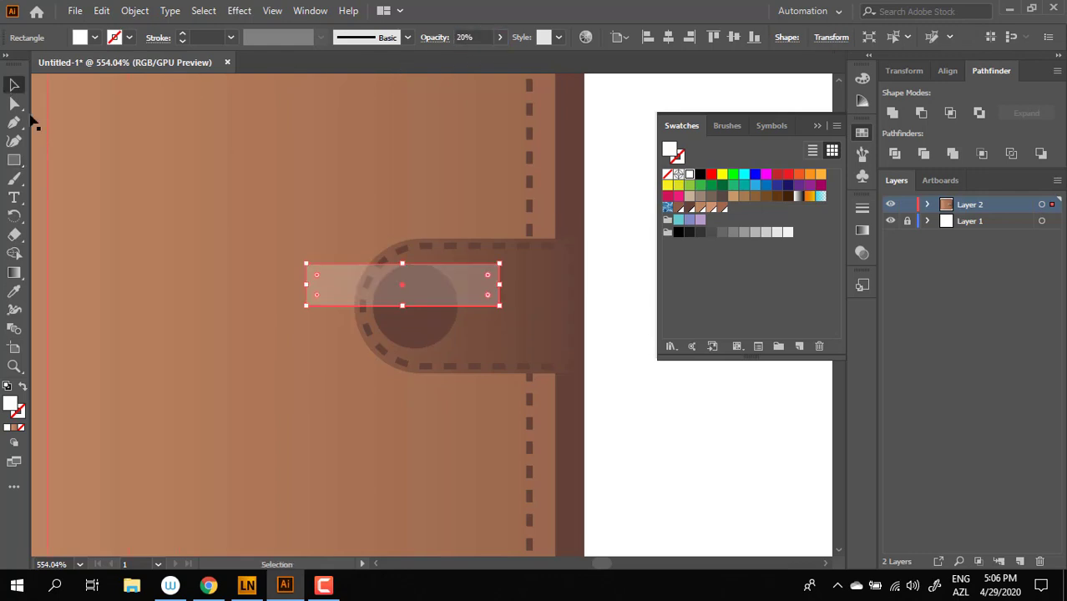
{"action": "left_click_drag", "start_coordinate": [502, 313], "coordinate": [552, 297]}
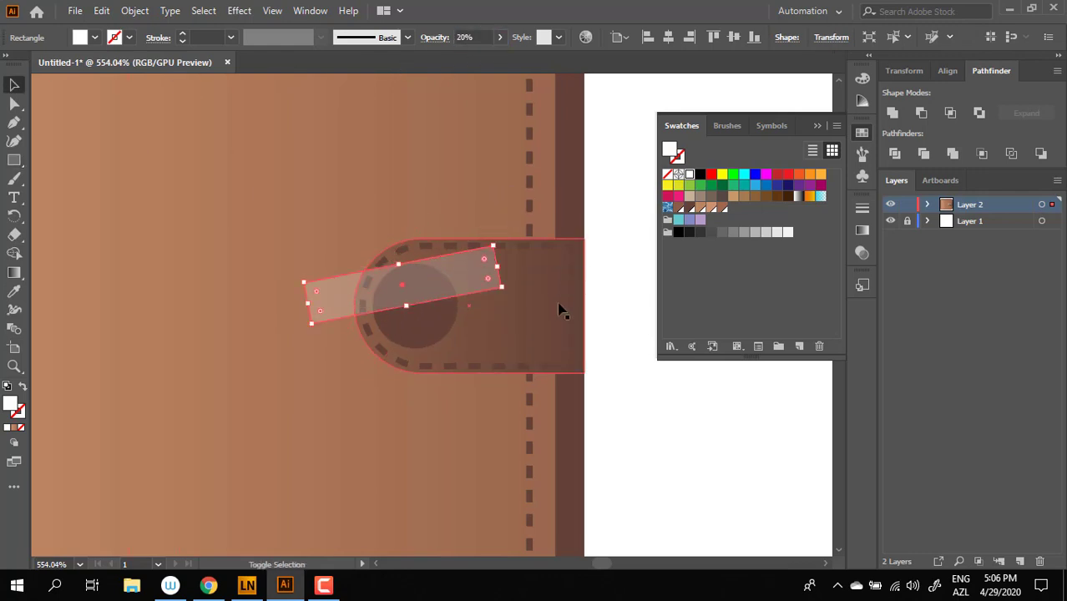
{"action": "key", "text": "ctrl+z"}
{"action": "left_click_drag", "start_coordinate": [451, 292], "coordinate": [444, 330]}
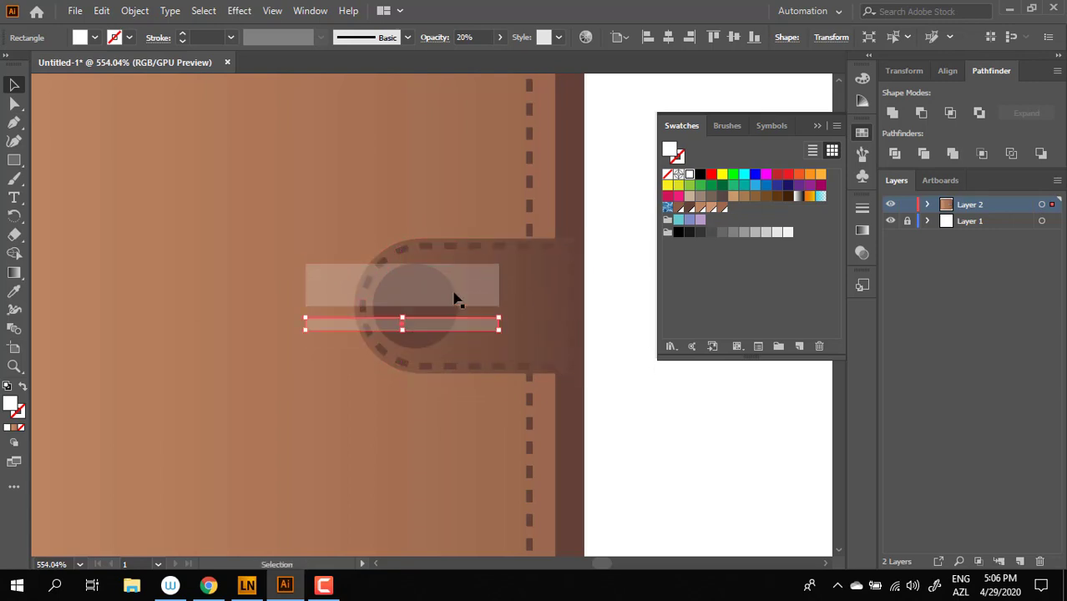
Rotate both translucent strips together to about 45° and position them diagonally over the snap button.
{"action": "left_click", "coordinate": [451, 288], "text": "shift"}
{"action": "left_click_drag", "start_coordinate": [506, 338], "coordinate": [517, 244]}
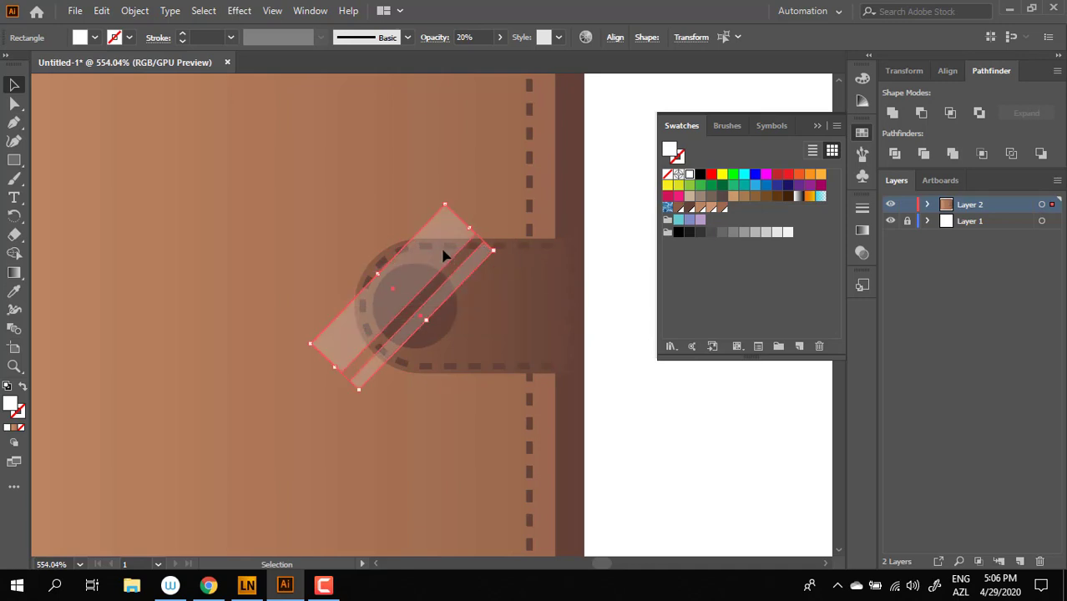
{"action": "left_click_drag", "start_coordinate": [444, 247], "coordinate": [454, 258]}
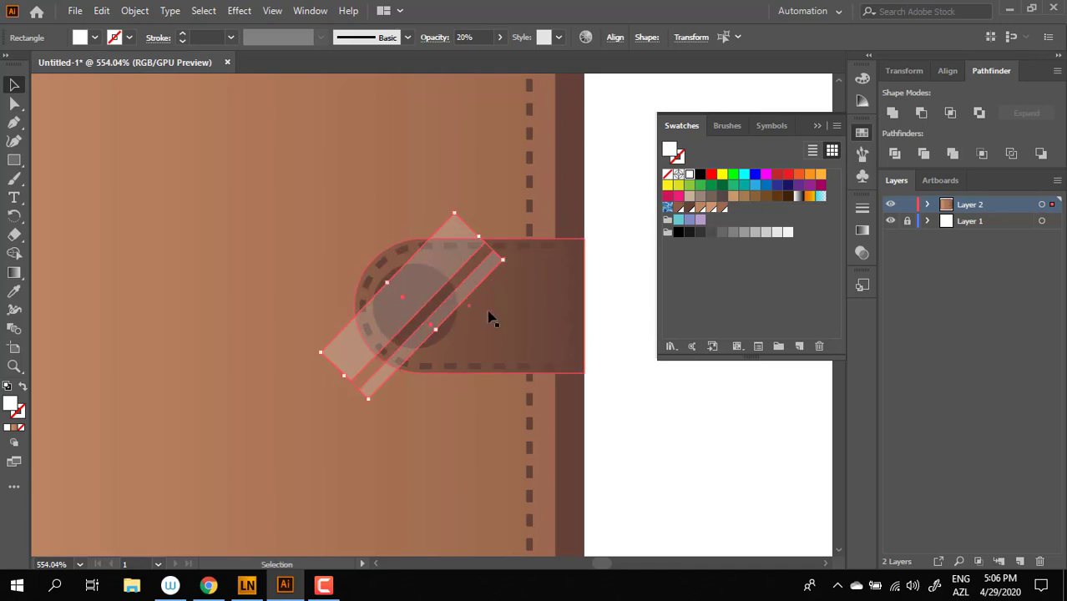
Divide the strips and snap button with Pathfinder, and delete the strip pieces lying outside the button.
{"action": "left_click", "coordinate": [449, 328], "text": "shift"}
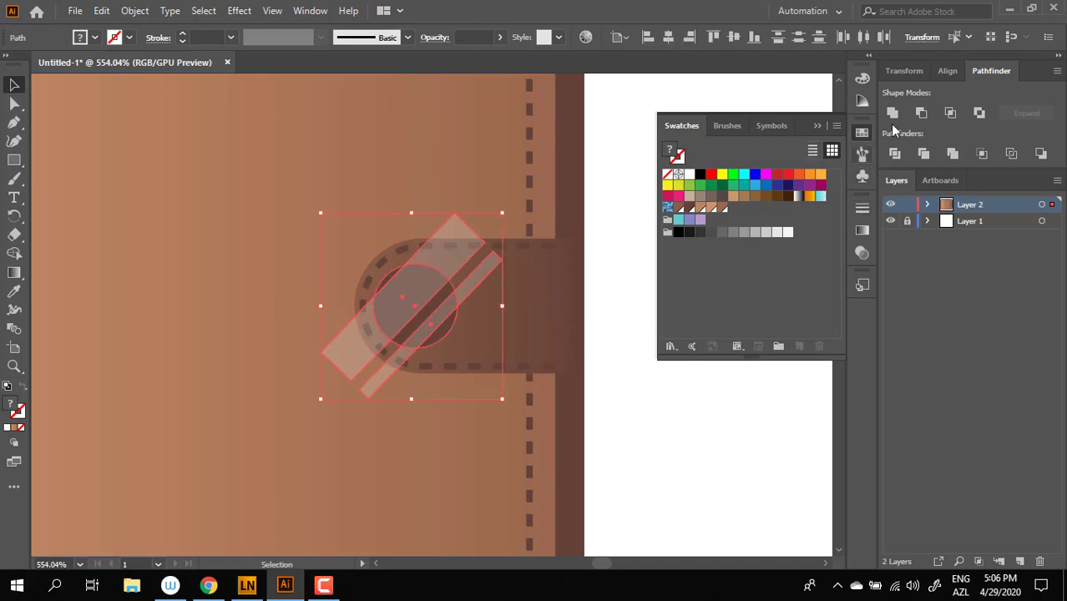
{"action": "left_click", "coordinate": [895, 153]}
{"action": "double_click", "coordinate": [435, 280]}
{"action": "left_click", "coordinate": [448, 255]}
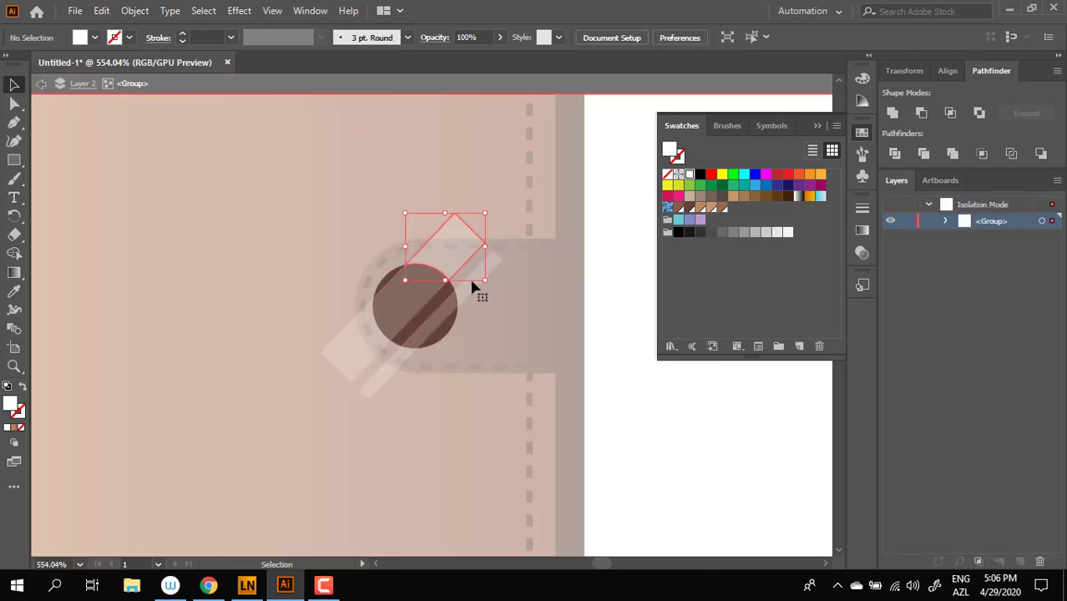
{"action": "left_click", "coordinate": [374, 386]}
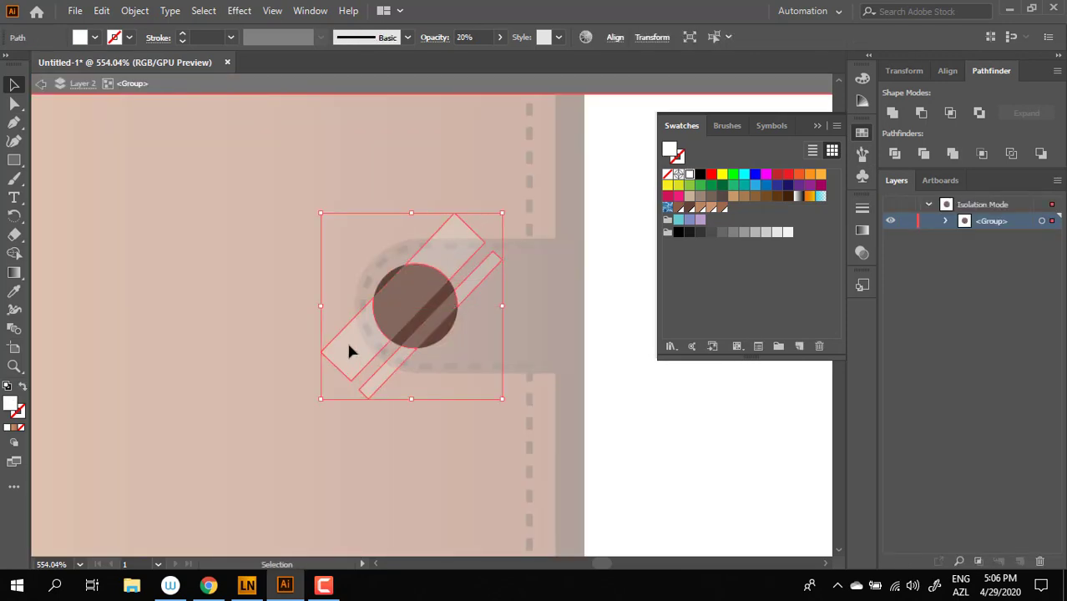
{"action": "key", "text": "Delete"}
{"action": "double_click", "coordinate": [751, 437]}
Examine the whole wallet illustration with the diagonal highlights on the snap button.
{"action": "key", "text": "z"}
{"action": "left_click_drag", "start_coordinate": [753, 420], "coordinate": [572, 455]}
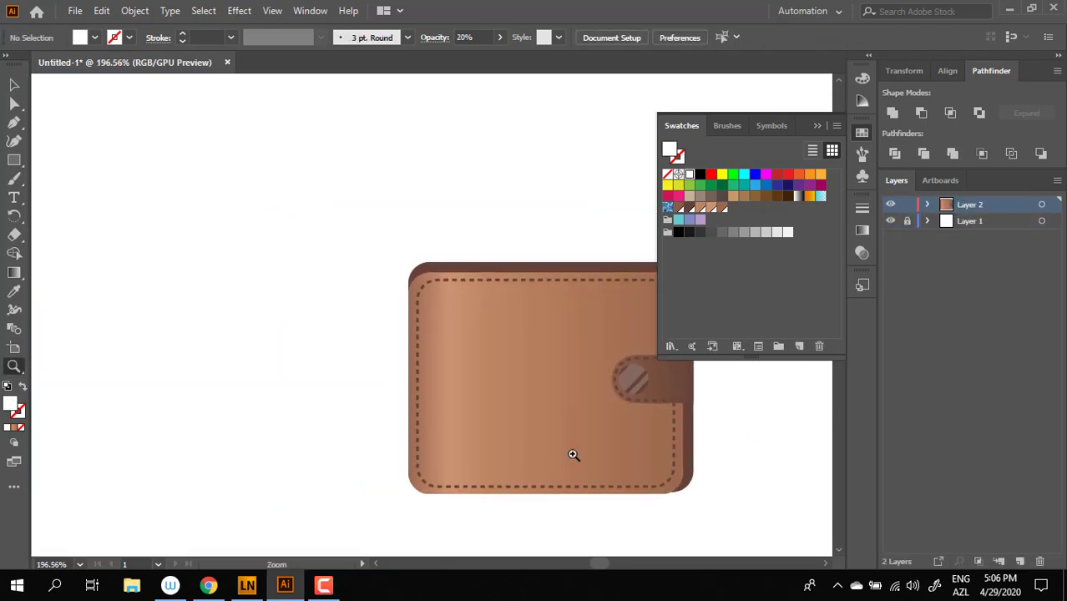
{"action": "left_click_drag", "start_coordinate": [682, 424], "coordinate": [562, 403]}
{"action": "left_click_drag", "start_coordinate": [474, 376], "coordinate": [565, 392]}
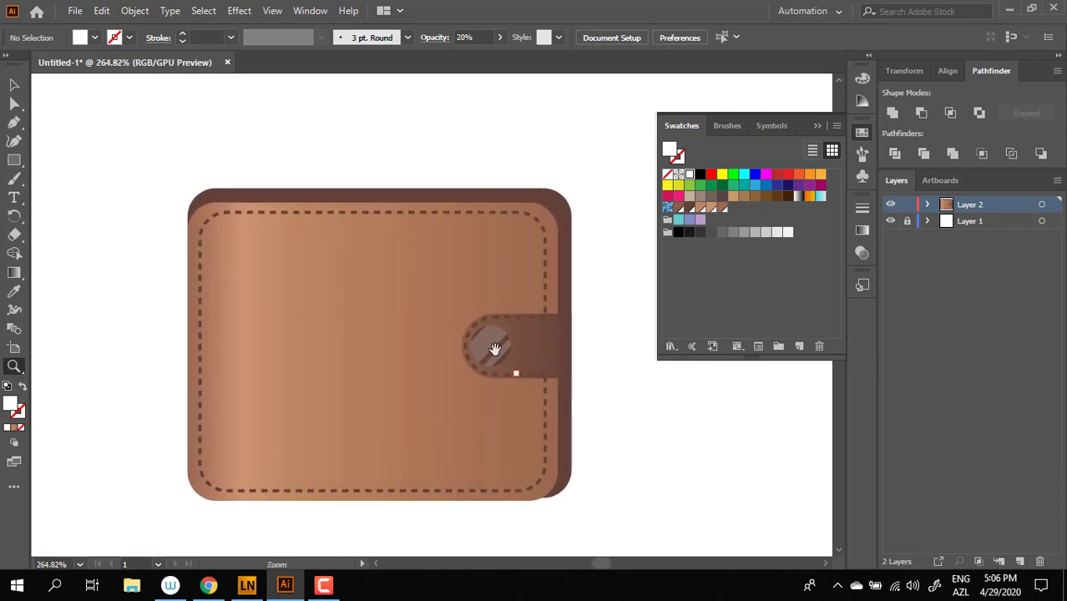
{"action": "left_click_drag", "start_coordinate": [495, 349], "coordinate": [433, 349]}
{"action": "left_click", "coordinate": [17, 85]}
{"action": "left_click_drag", "start_coordinate": [296, 192], "coordinate": [319, 150]}
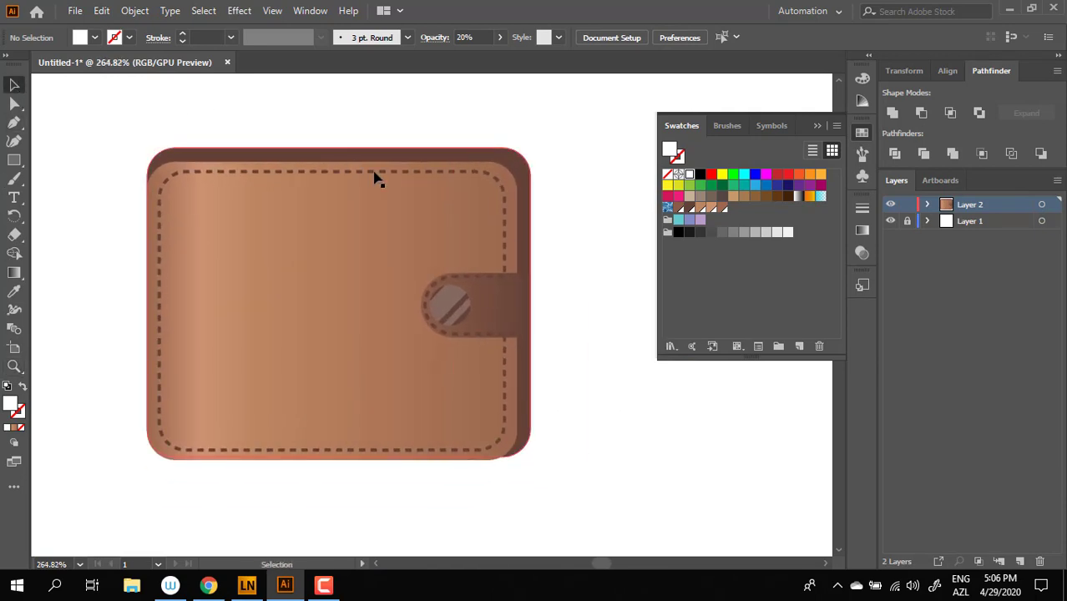
Draw a rectangle over the strap's outer end, spanning the strap's height and the exposed width of the back layer.
{"action": "key", "text": "z"}
{"action": "left_click", "coordinate": [573, 255]}
{"action": "left_click_drag", "start_coordinate": [457, 243], "coordinate": [608, 194]}
{"action": "left_click_drag", "start_coordinate": [552, 212], "coordinate": [539, 260]}
{"action": "left_click_drag", "start_coordinate": [600, 326], "coordinate": [714, 387]}
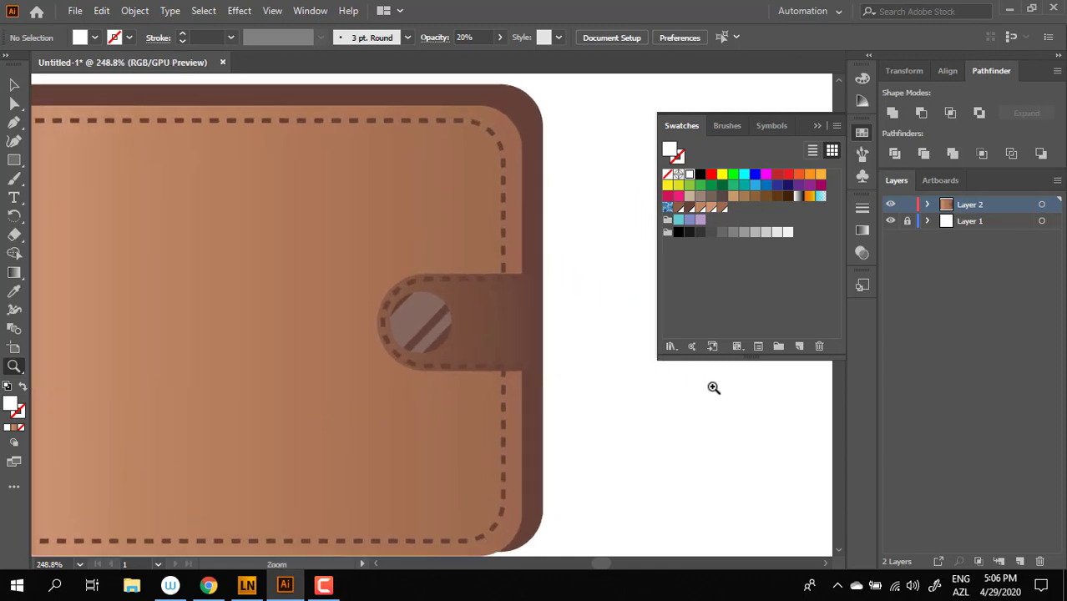
{"action": "left_click", "coordinate": [13, 159]}
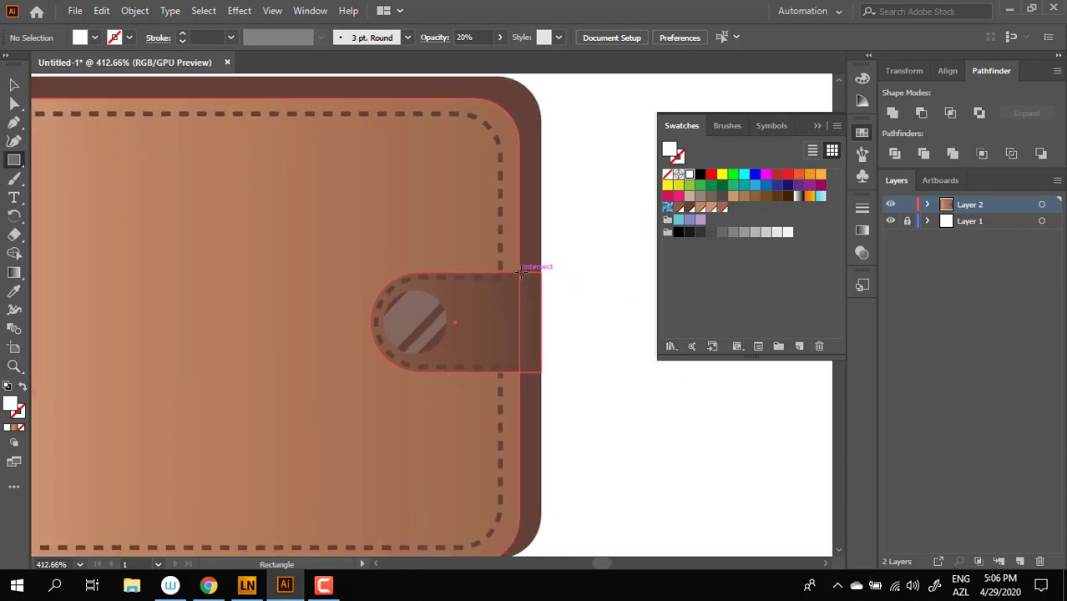
{"action": "key", "text": "z"}
{"action": "left_click_drag", "start_coordinate": [578, 334], "coordinate": [667, 388]}
{"action": "left_click", "coordinate": [14, 161]}
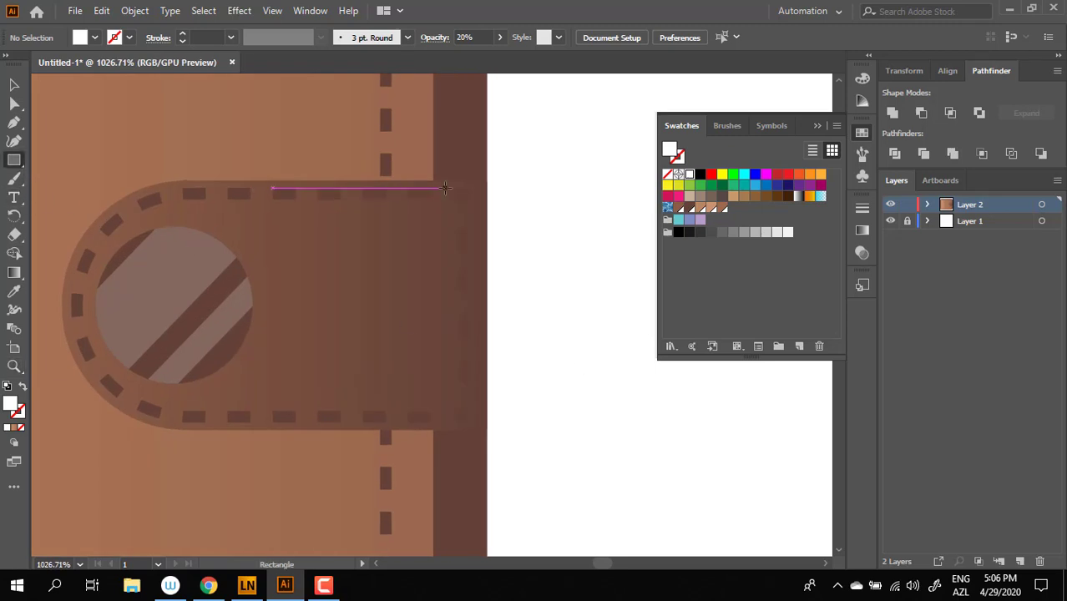
{"action": "left_click_drag", "start_coordinate": [433, 182], "coordinate": [488, 429]}
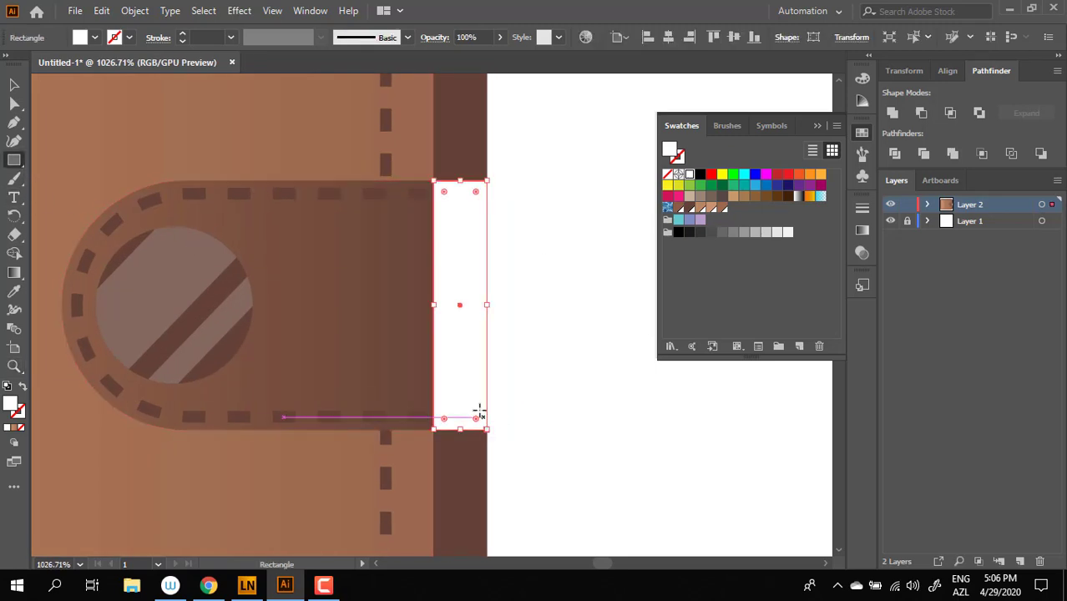
Fill the rectangle at the strap's end with the sampled dark brown, darkened to #4C352E.
{"action": "left_click", "coordinate": [14, 291]}
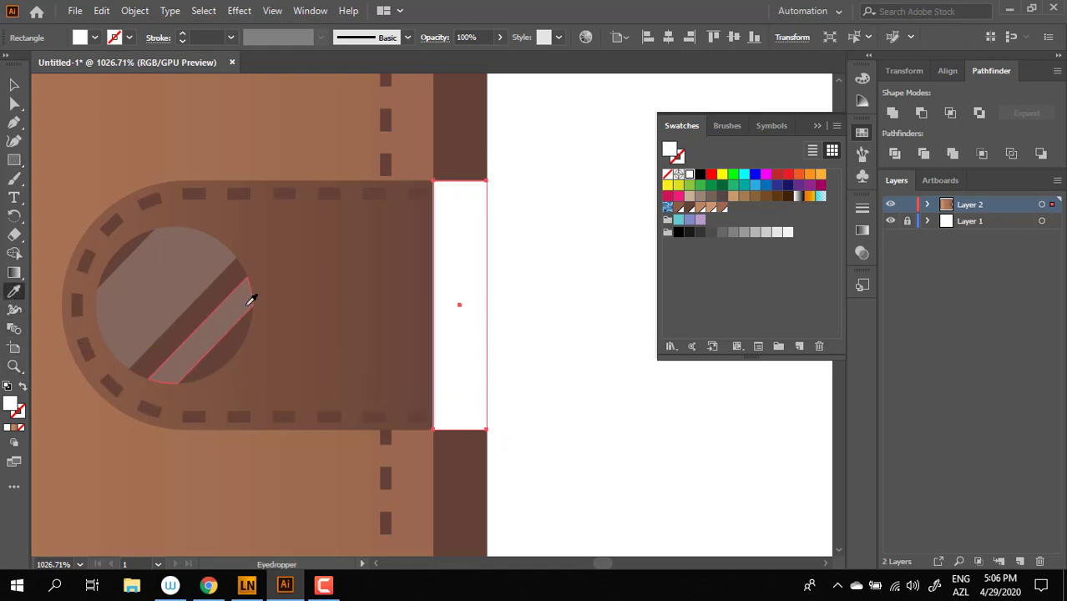
{"action": "left_click", "coordinate": [239, 287]}
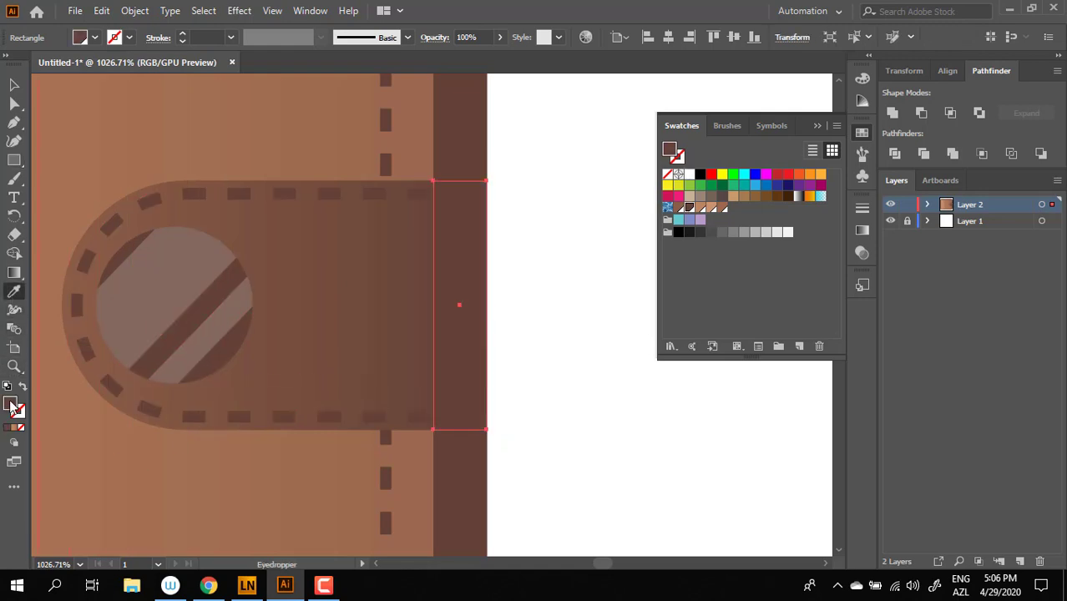
{"action": "left_click", "coordinate": [408, 324]}
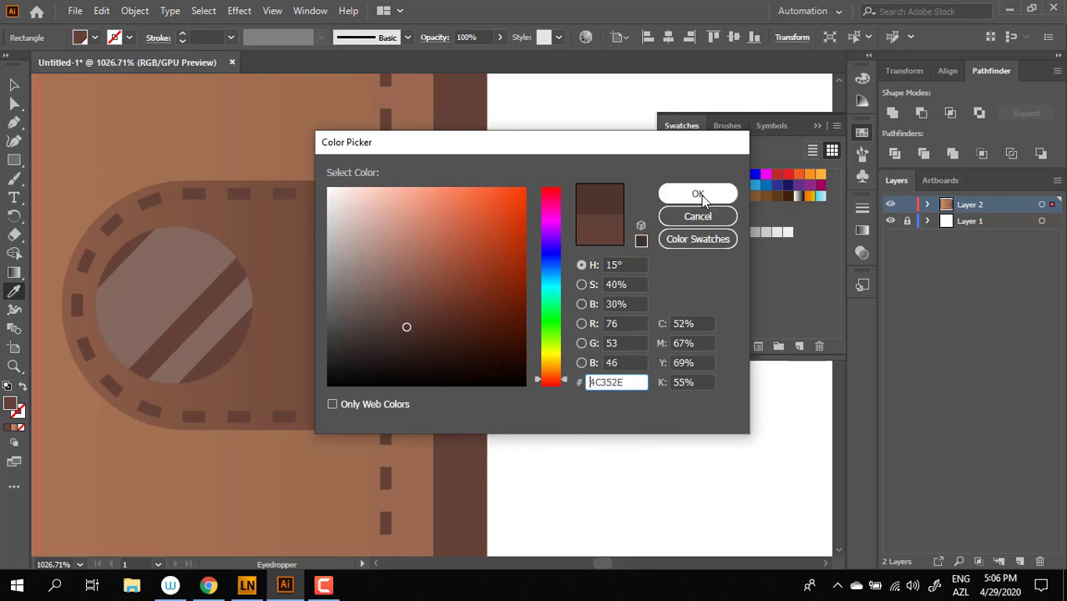
{"action": "left_click", "coordinate": [701, 196]}
Send the dark rectangle behind the strap and stretch it slightly past the strap's upper and lower edges.
{"action": "key", "text": "v"}
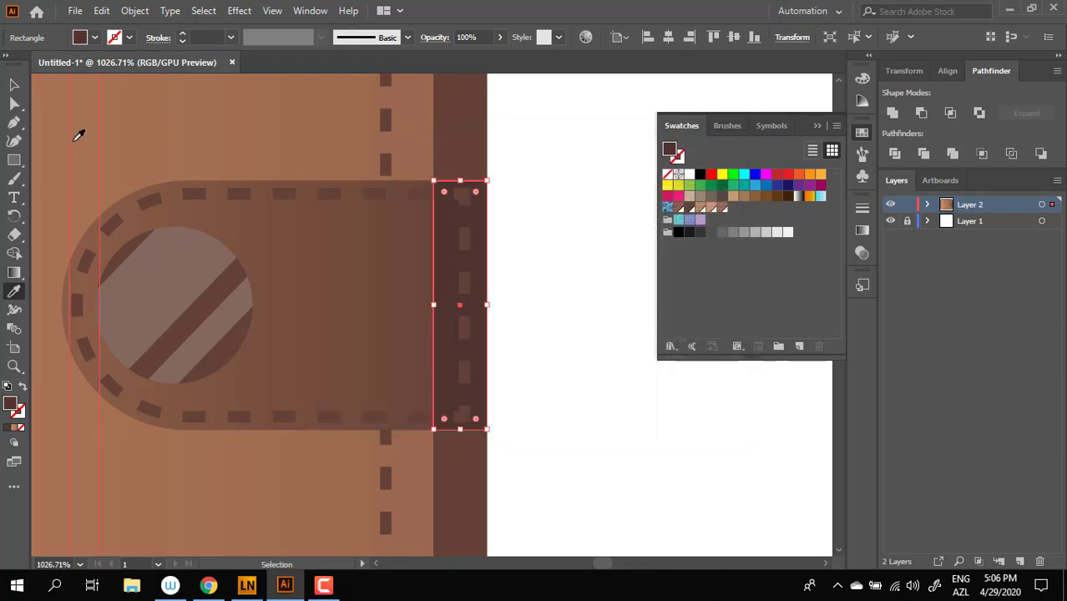
{"action": "left_click", "coordinate": [78, 135]}
{"action": "left_click", "coordinate": [12, 85]}
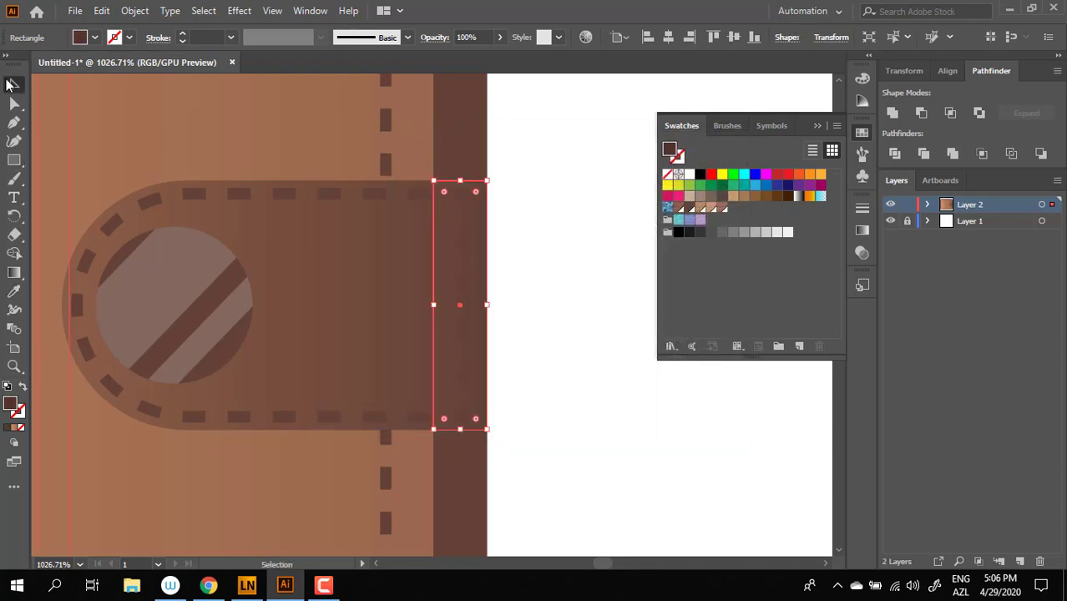
{"action": "left_click_drag", "start_coordinate": [461, 431], "coordinate": [461, 437]}
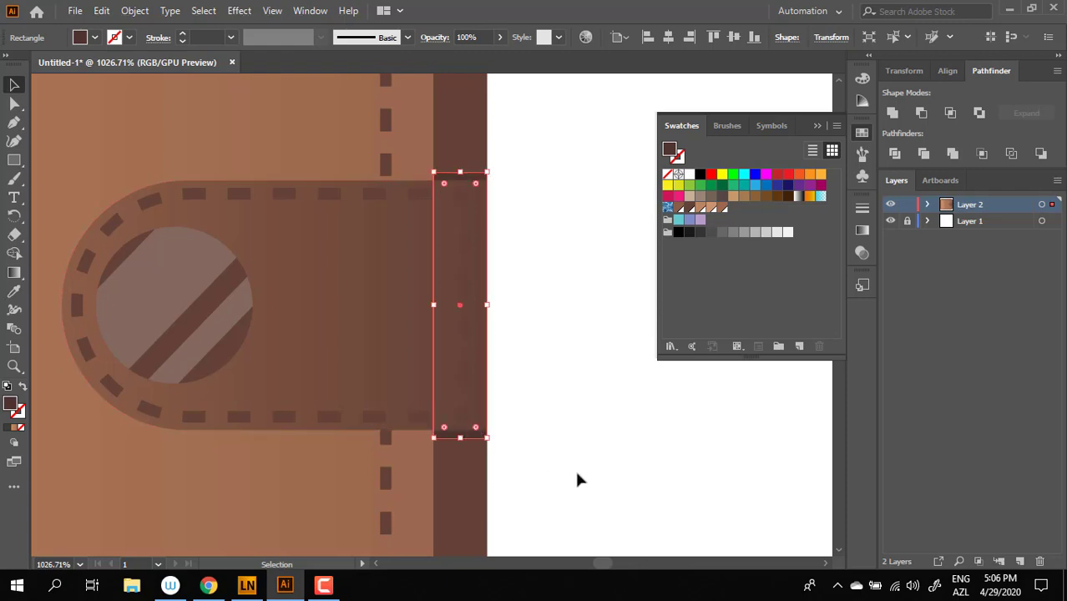
{"action": "left_click", "coordinate": [575, 468]}
Stretch the dark rectangle further above and below the strap to thicken the shadow on the back layer.
{"action": "key", "text": "z"}
{"action": "left_click_drag", "start_coordinate": [588, 401], "coordinate": [367, 346]}
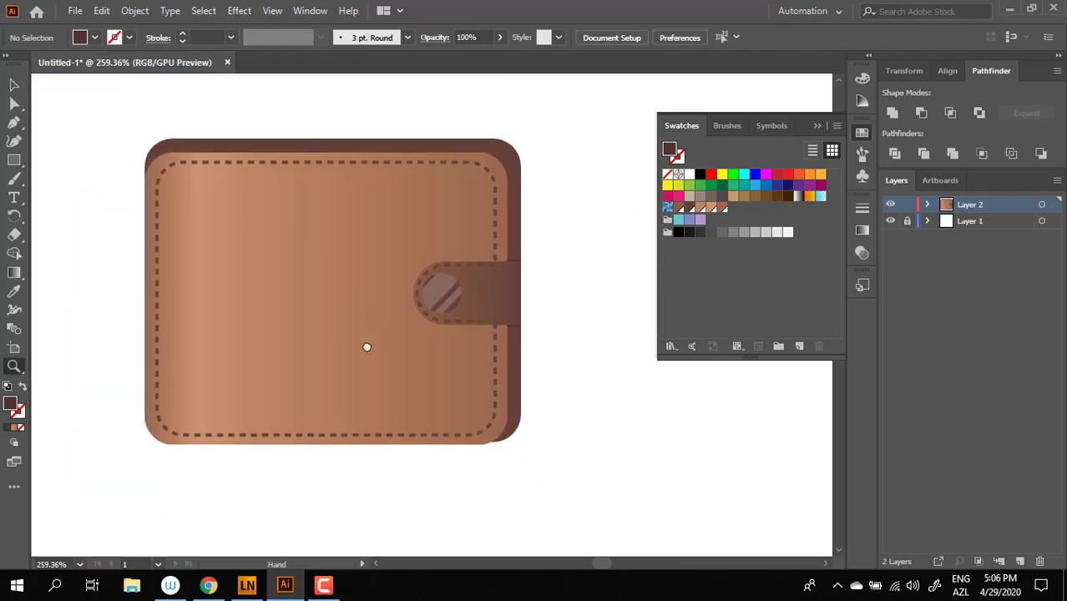
{"action": "left_click_drag", "start_coordinate": [496, 301], "coordinate": [652, 363]}
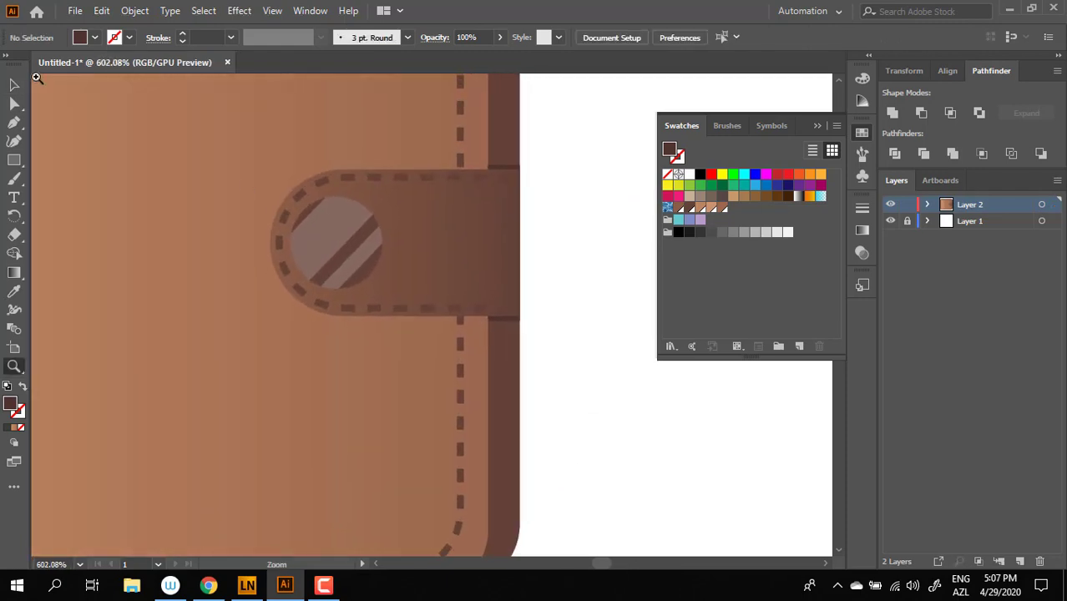
{"action": "left_click", "coordinate": [12, 82]}
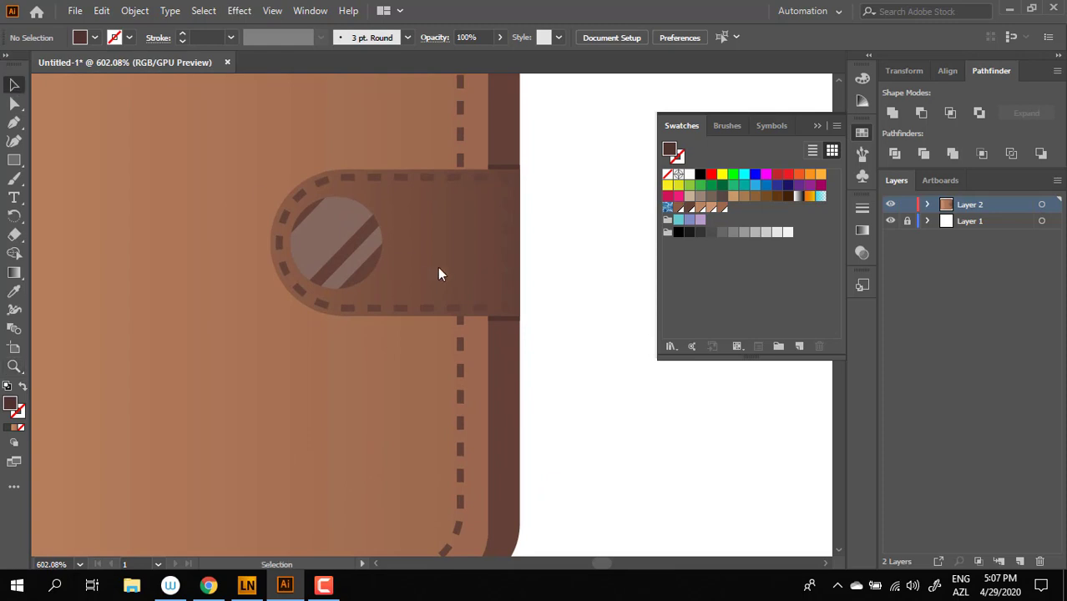
{"action": "left_click", "coordinate": [504, 322]}
{"action": "left_click_drag", "start_coordinate": [505, 322], "coordinate": [505, 328]}
{"action": "left_click", "coordinate": [597, 350]}
Examine the whole wallet and the strap's shadow at different magnifications.
{"action": "key", "text": "z"}
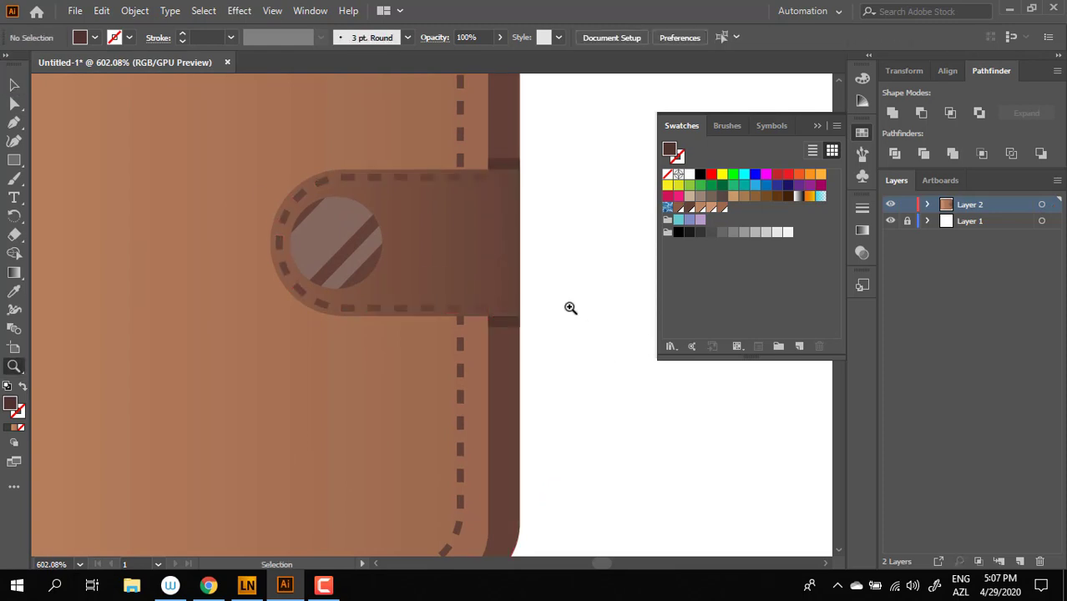
{"action": "left_click_drag", "start_coordinate": [568, 307], "coordinate": [433, 319]}
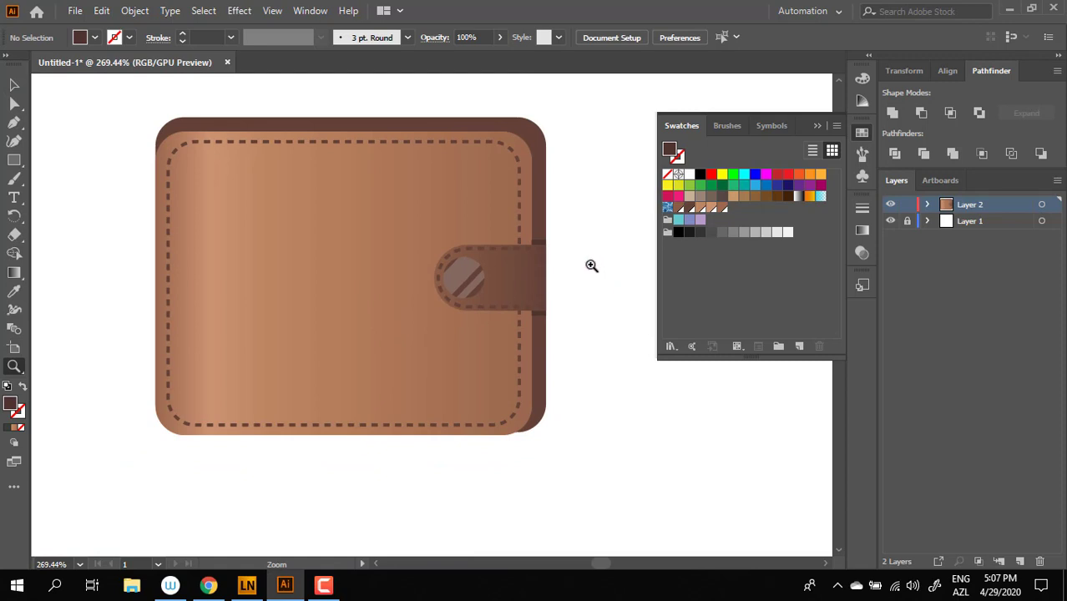
{"action": "left_click_drag", "start_coordinate": [591, 268], "coordinate": [538, 228]}
{"action": "left_click_drag", "start_coordinate": [534, 271], "coordinate": [584, 267]}
{"action": "left_click_drag", "start_coordinate": [467, 234], "coordinate": [503, 262]}
{"action": "left_click_drag", "start_coordinate": [563, 294], "coordinate": [370, 276]}
{"action": "left_click_drag", "start_coordinate": [381, 256], "coordinate": [379, 280]}
{"action": "left_click_drag", "start_coordinate": [476, 276], "coordinate": [510, 298]}
{"action": "left_click_drag", "start_coordinate": [505, 203], "coordinate": [497, 228]}
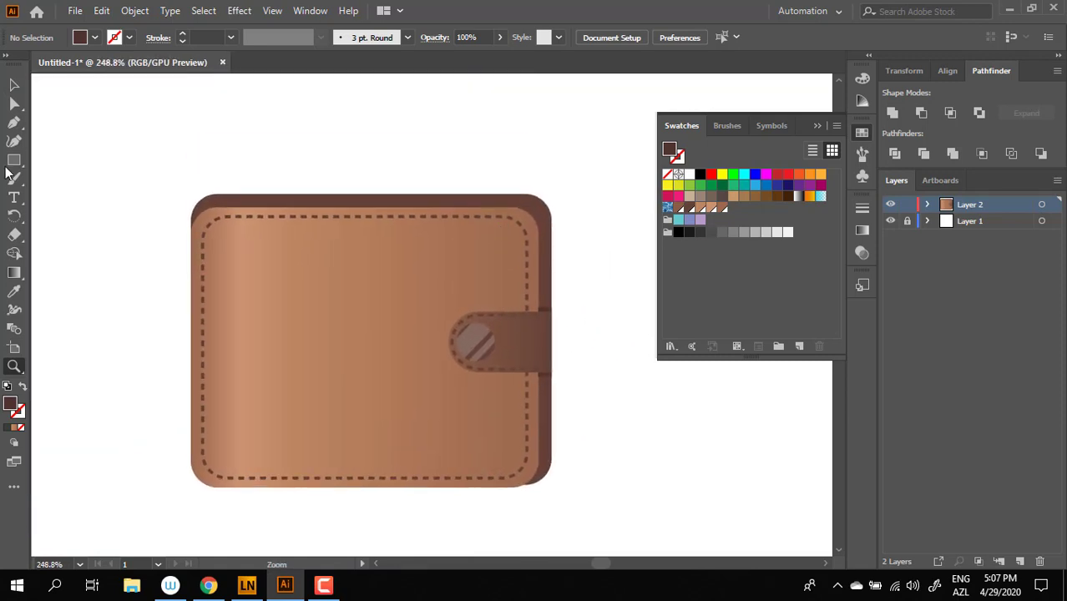
Draw a tall rectangle beside the wallet, lengthen it downward, and move it slightly further away from the wallet.
{"action": "left_click", "coordinate": [13, 160]}
{"action": "mouse_move", "coordinate": [302, 89]}
{"action": "left_mouse_down"}
{"action": "mouse_move", "coordinate": [457, 257]}
{"action": "mouse_move", "coordinate": [473, 302]}
{"action": "left_mouse_up"}
{"action": "left_click_drag", "start_coordinate": [512, 321], "coordinate": [324, 336]}
{"action": "left_click", "coordinate": [13, 84]}
{"action": "left_click_drag", "start_coordinate": [235, 179], "coordinate": [515, 190]}
{"action": "left_click_drag", "start_coordinate": [574, 327], "coordinate": [451, 331]}
{"action": "left_click_drag", "start_coordinate": [357, 327], "coordinate": [357, 431]}
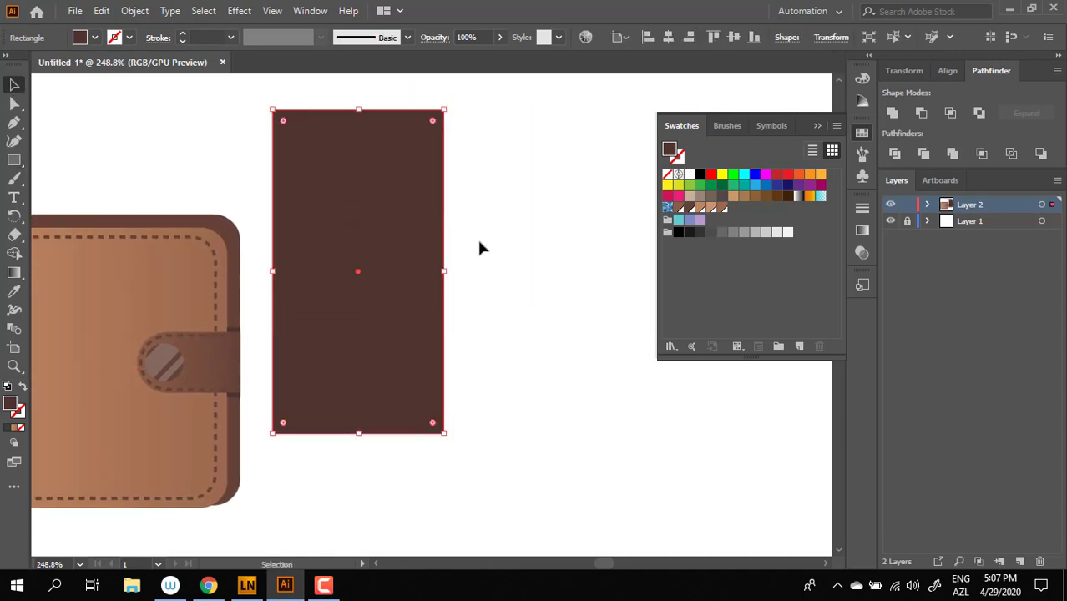
{"action": "left_click_drag", "start_coordinate": [419, 252], "coordinate": [481, 248]}
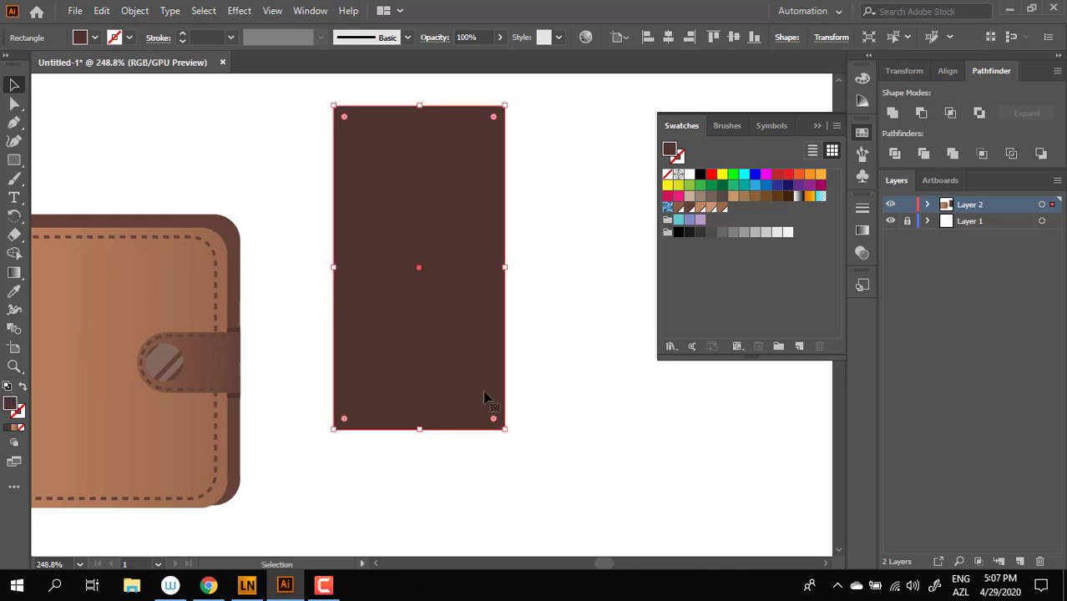
Fill the tall rectangle with a muted medium green.
{"action": "double_click", "coordinate": [13, 406]}
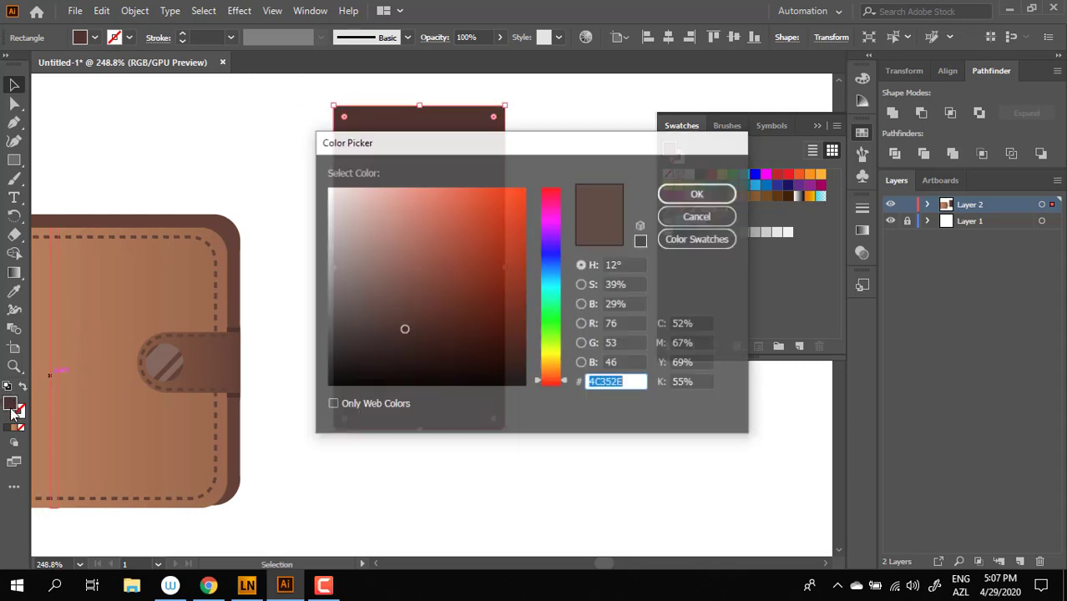
{"action": "left_click", "coordinate": [560, 316]}
{"action": "left_click", "coordinate": [431, 262]}
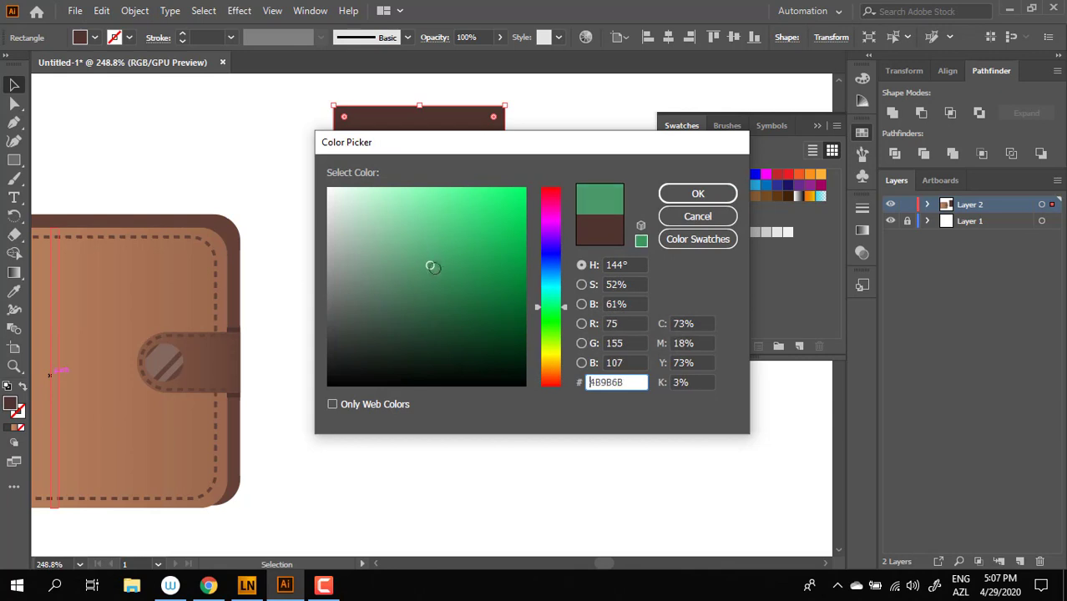
{"action": "left_click", "coordinate": [443, 279]}
{"action": "left_click", "coordinate": [698, 194]}
Rotate the green rectangle 90° so it lies horizontally beside the wallet.
{"action": "left_click_drag", "start_coordinate": [514, 265], "coordinate": [441, 290]}
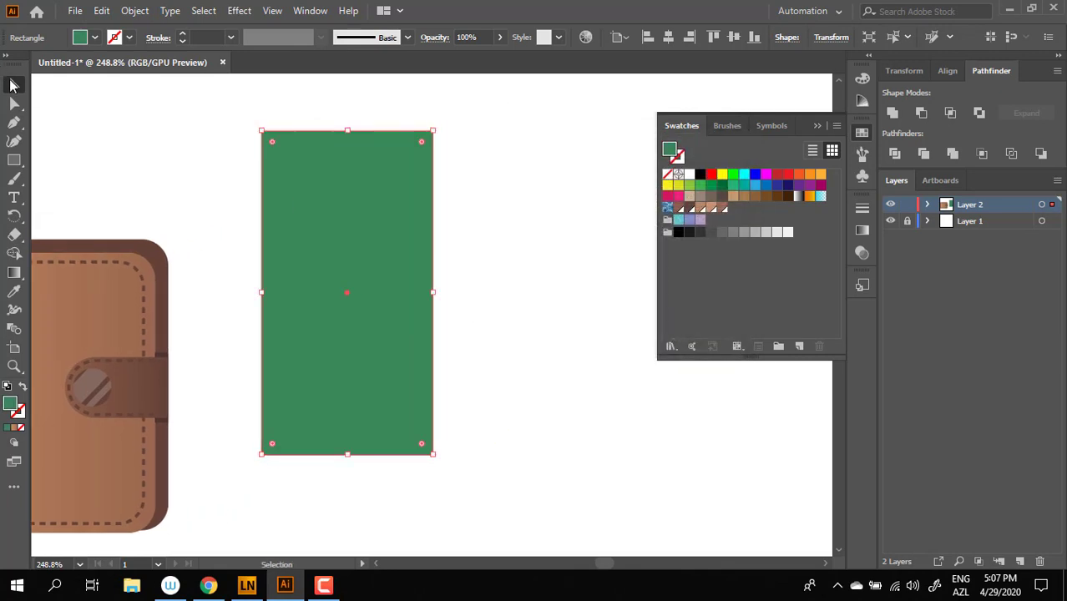
{"action": "left_click_drag", "start_coordinate": [438, 127], "coordinate": [619, 436]}
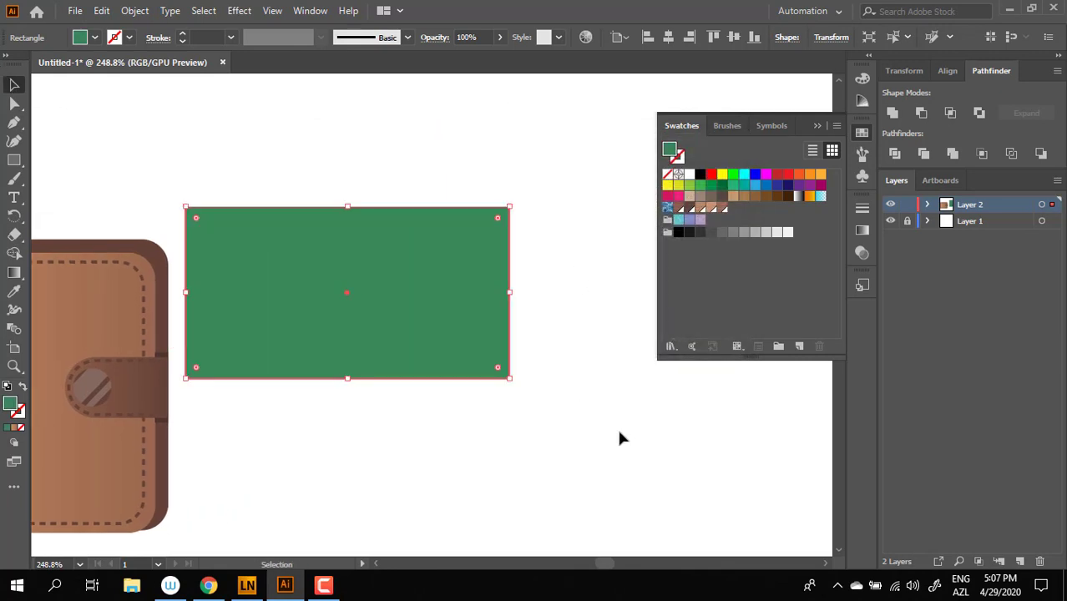
{"action": "scroll", "coordinate": [329, 298], "scroll_direction": "right", "scroll_amount": 2}
{"action": "left_click_drag", "start_coordinate": [374, 335], "coordinate": [441, 335]}
{"action": "left_click_drag", "start_coordinate": [499, 425], "coordinate": [533, 444]}
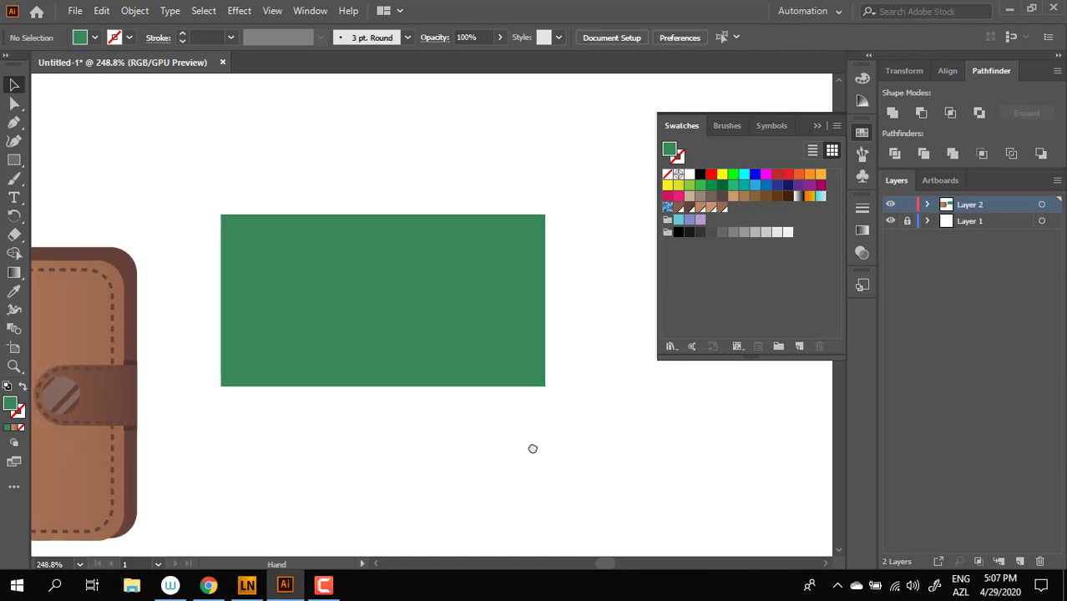
{"action": "left_click", "coordinate": [13, 159]}
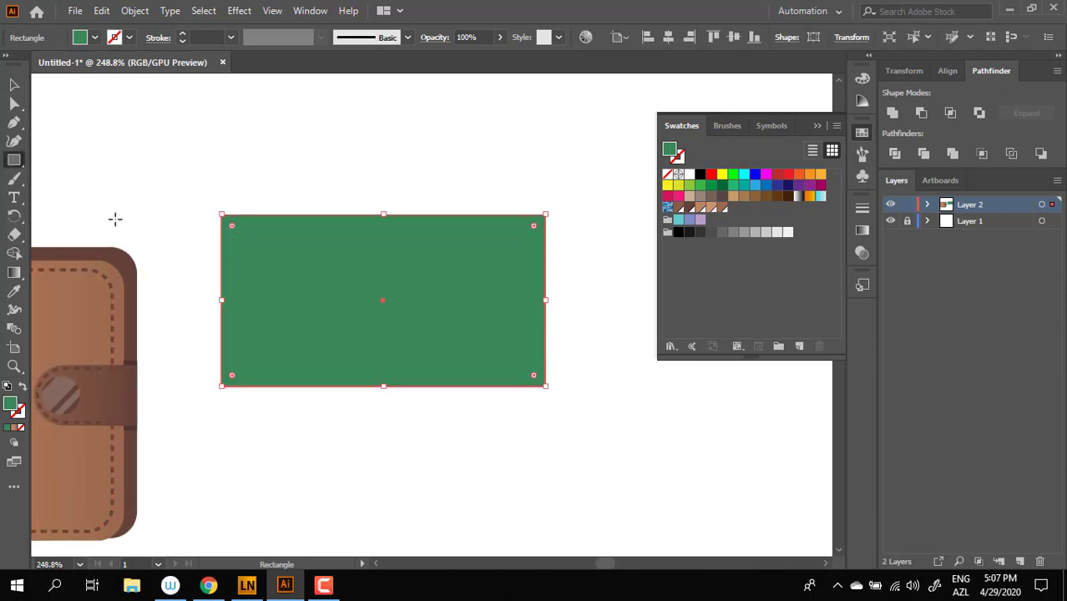
Paste a copy of the green rectangle in front and shrink it about its centre, leaving an even border all around.
{"action": "left_click", "coordinate": [14, 84]}
{"action": "left_click", "coordinate": [101, 10]}
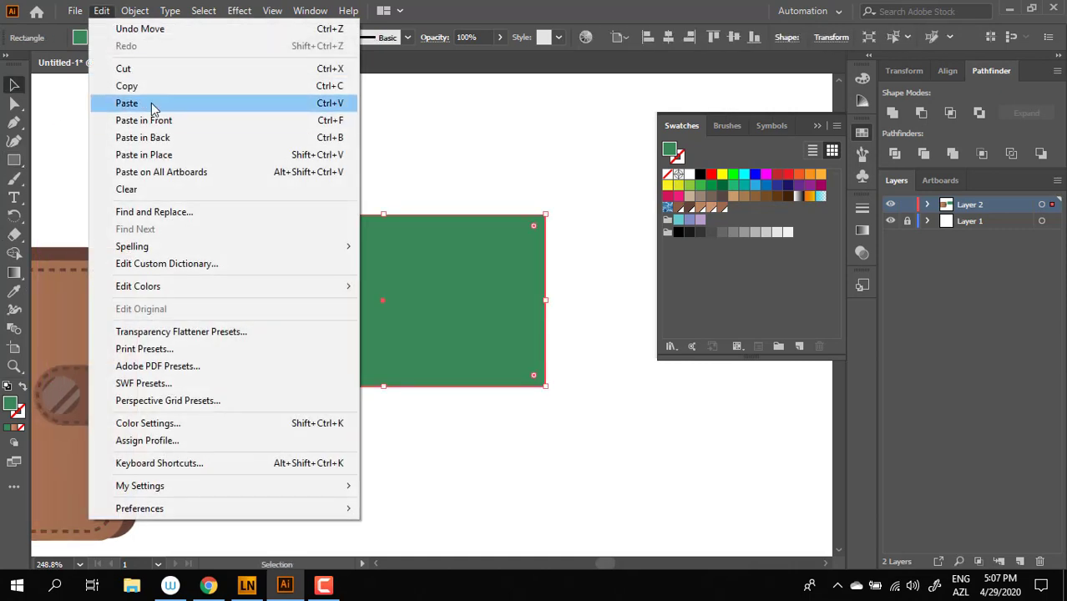
{"action": "left_click", "coordinate": [149, 86]}
{"action": "left_click", "coordinate": [101, 10]}
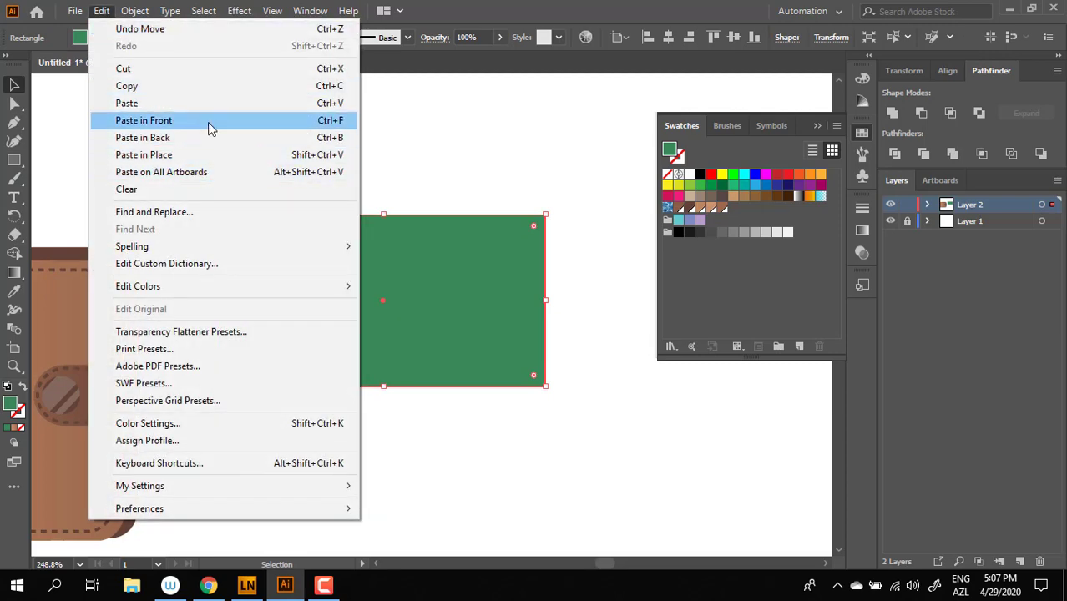
{"action": "left_click", "coordinate": [143, 121]}
{"action": "left_click_drag", "start_coordinate": [548, 387], "coordinate": [524, 375]}
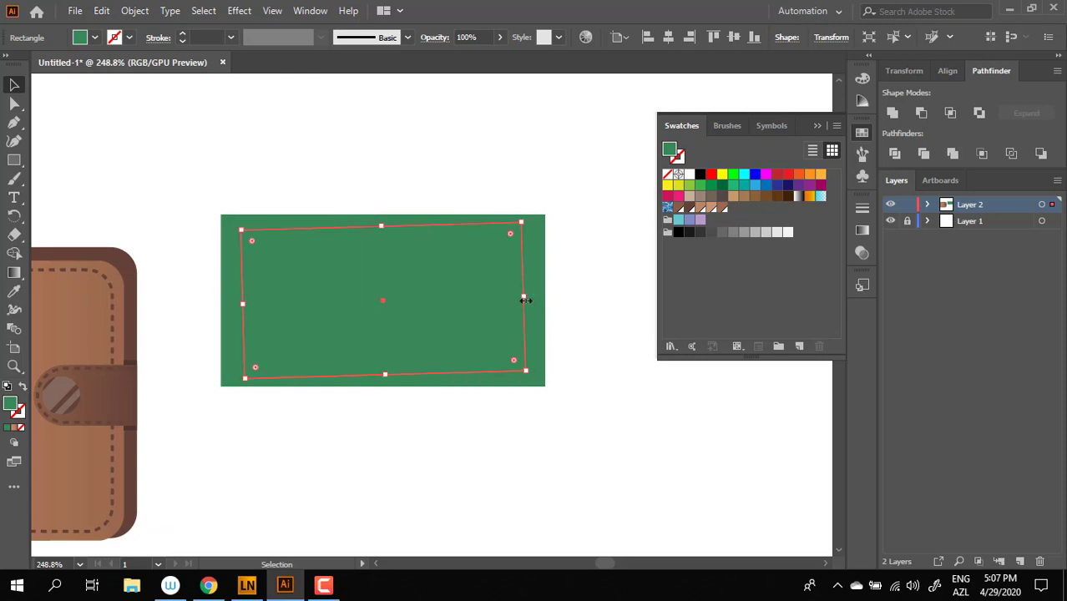
{"action": "left_click_drag", "start_coordinate": [524, 299], "coordinate": [535, 301]}
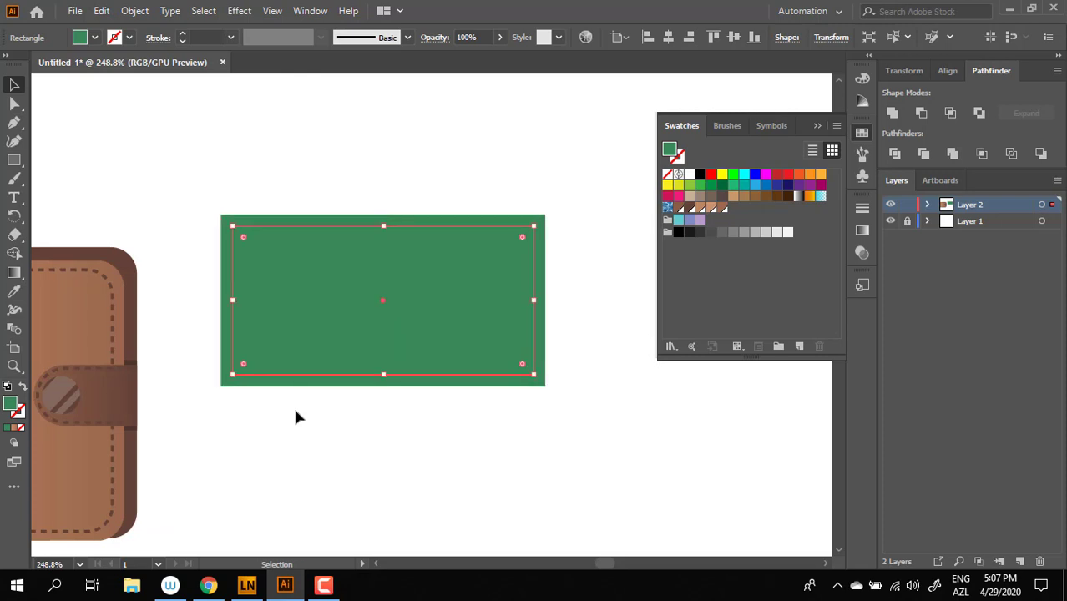
Recolour the outer rectangle to the lighter green 65BA87.
{"action": "scroll", "coordinate": [538, 274], "scroll_direction": "up", "scroll_amount": 2}
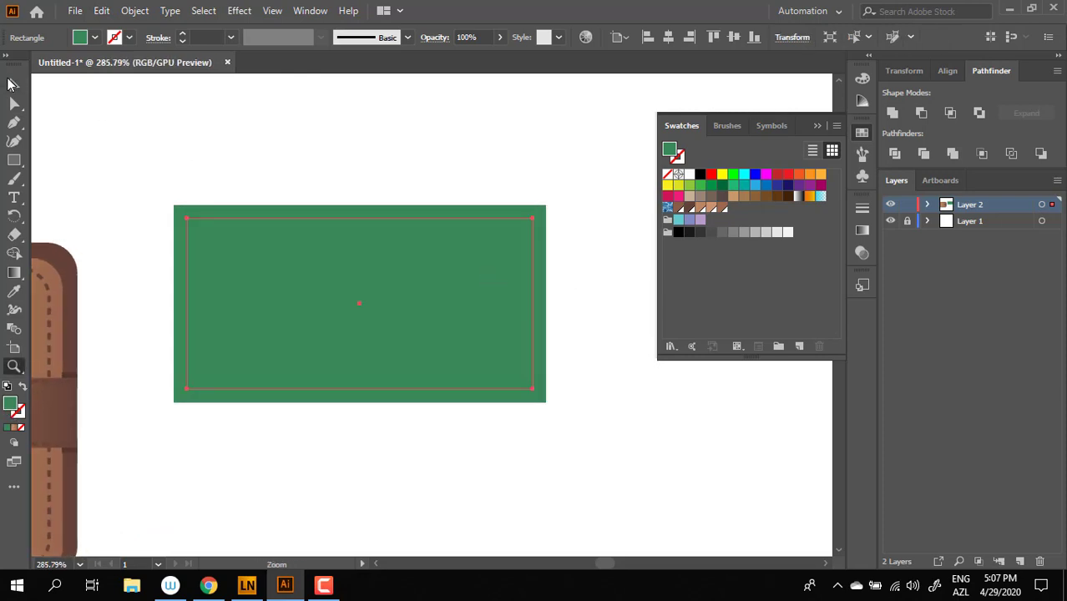
{"action": "left_click", "coordinate": [545, 265]}
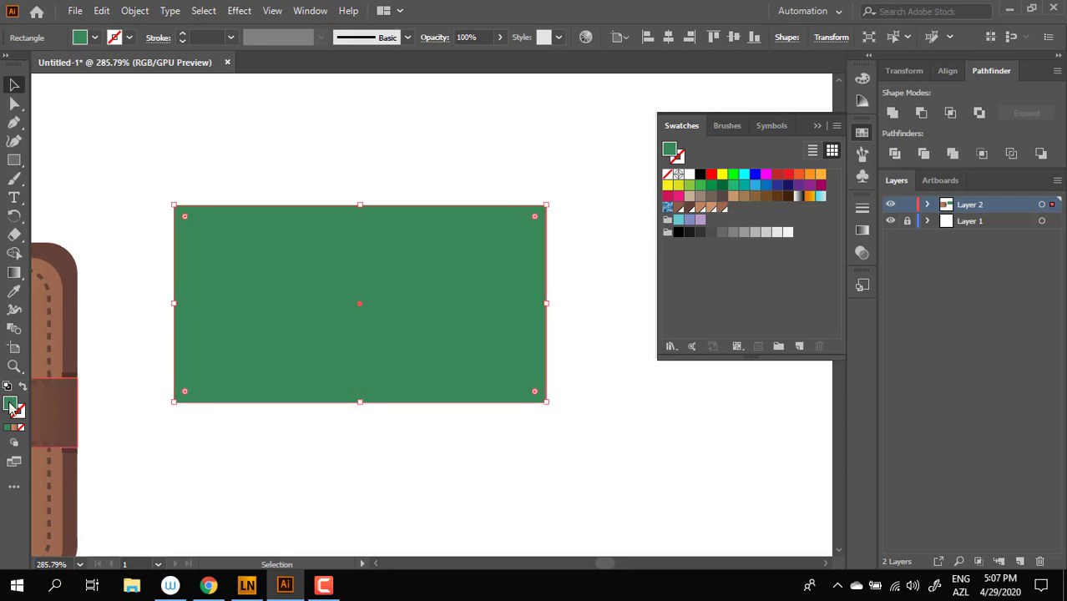
{"action": "double_click", "coordinate": [10, 405]}
{"action": "left_click", "coordinate": [419, 239]}
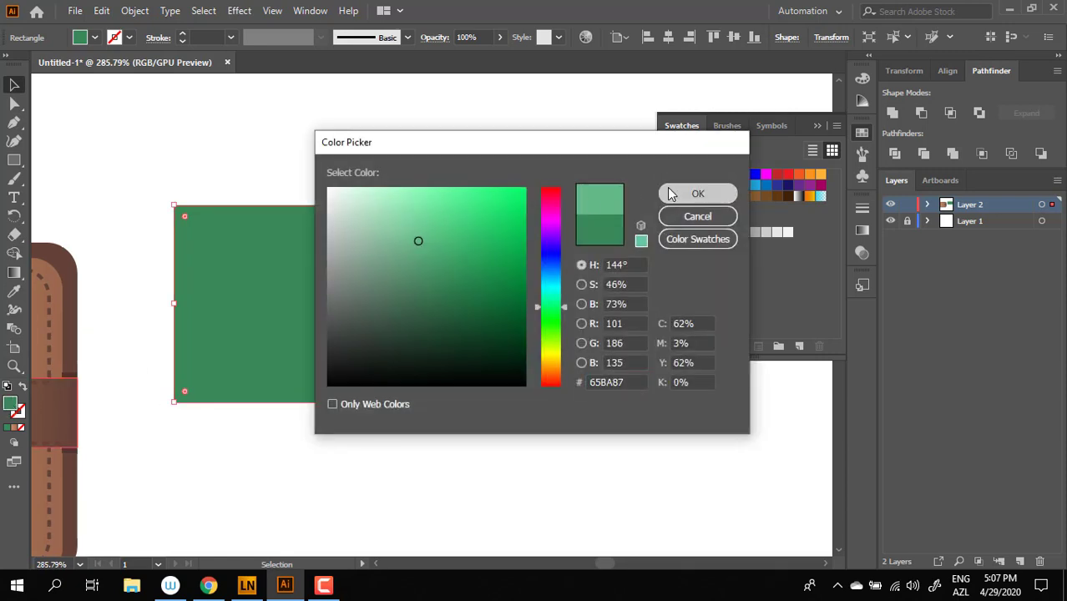
{"action": "left_click", "coordinate": [696, 193]}
Draw a light green circle about 30 px across over the upper-left corner of the two rectangles.
{"action": "scroll", "coordinate": [568, 343], "scroll_direction": "up", "scroll_amount": 1}
{"action": "scroll", "coordinate": [569, 342], "scroll_direction": "left", "scroll_amount": 1}
{"action": "left_click_drag", "start_coordinate": [15, 159], "coordinate": [79, 176]}
{"action": "left_click_drag", "start_coordinate": [169, 197], "coordinate": [261, 289]}
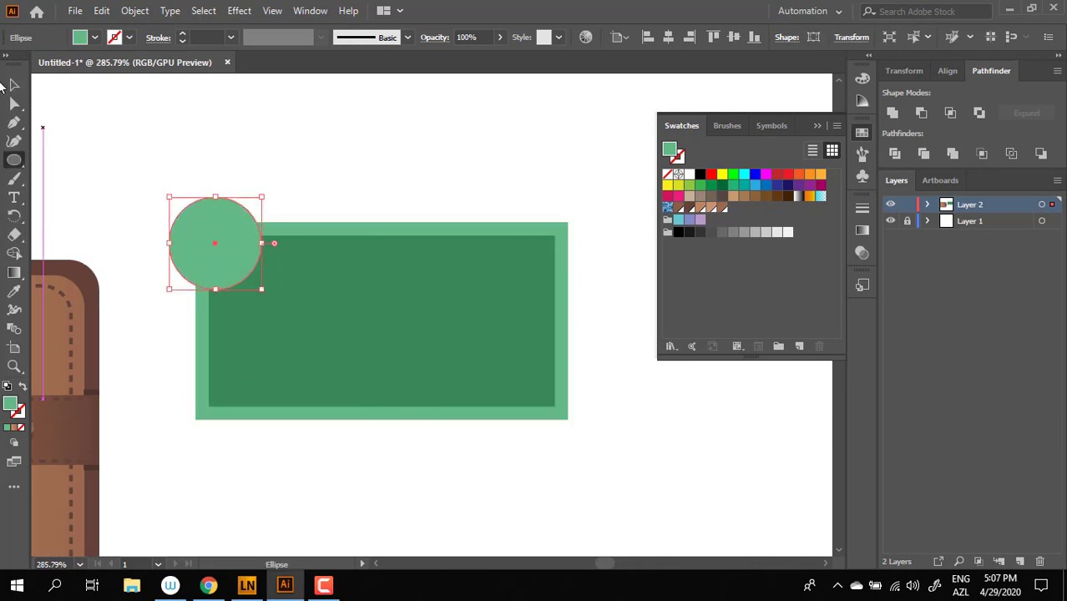
Move the circle so its centre sits exactly on the inner rectangle's upper-left corner.
{"action": "key", "text": "v"}
{"action": "left_click", "coordinate": [268, 138]}
{"action": "left_click_drag", "start_coordinate": [229, 237], "coordinate": [468, 326]}
{"action": "left_click", "coordinate": [272, 300]}
{"action": "key", "text": "z"}
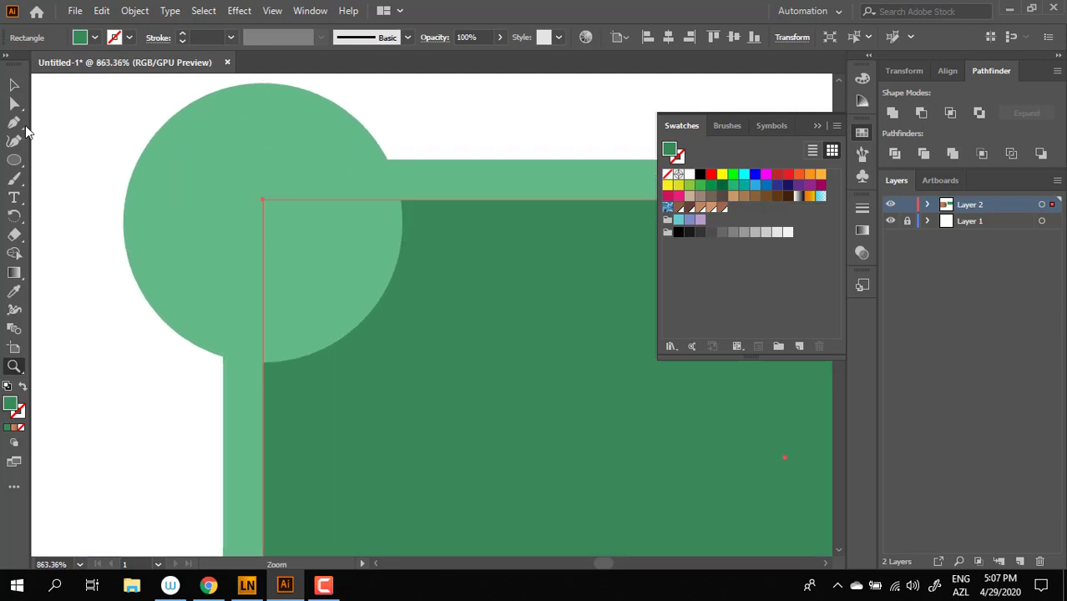
{"action": "left_click", "coordinate": [14, 85]}
{"action": "left_click", "coordinate": [240, 260]}
{"action": "left_click_drag", "start_coordinate": [225, 276], "coordinate": [228, 254]}
{"action": "left_click", "coordinate": [448, 194]}
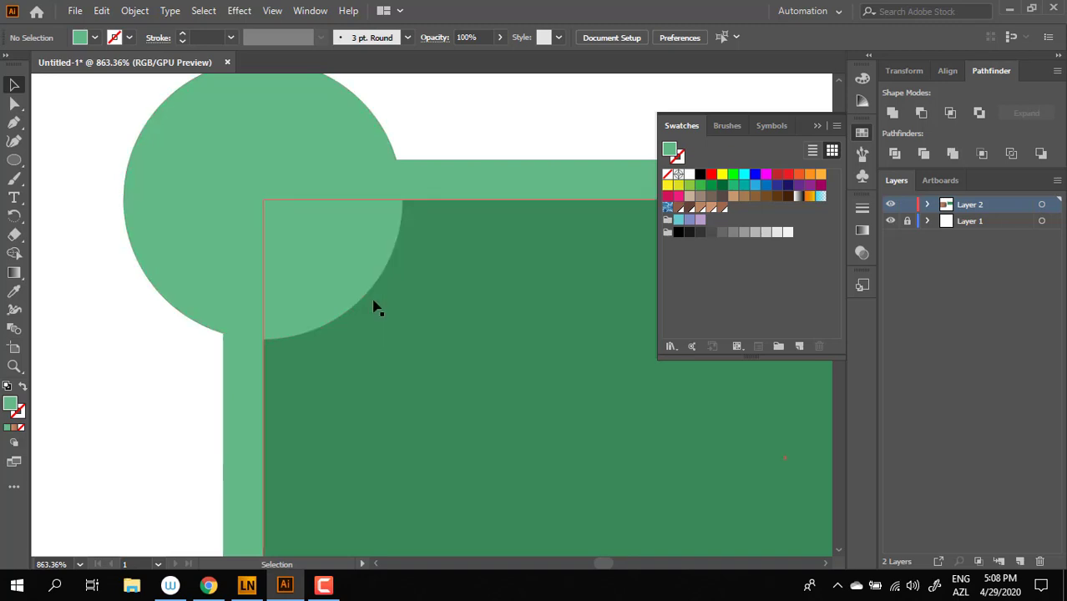
{"action": "left_click", "coordinate": [321, 263]}
{"action": "left_click", "coordinate": [133, 299]}
{"action": "key", "text": "z"}
{"action": "left_click_drag", "start_coordinate": [396, 234], "coordinate": [82, 267]}
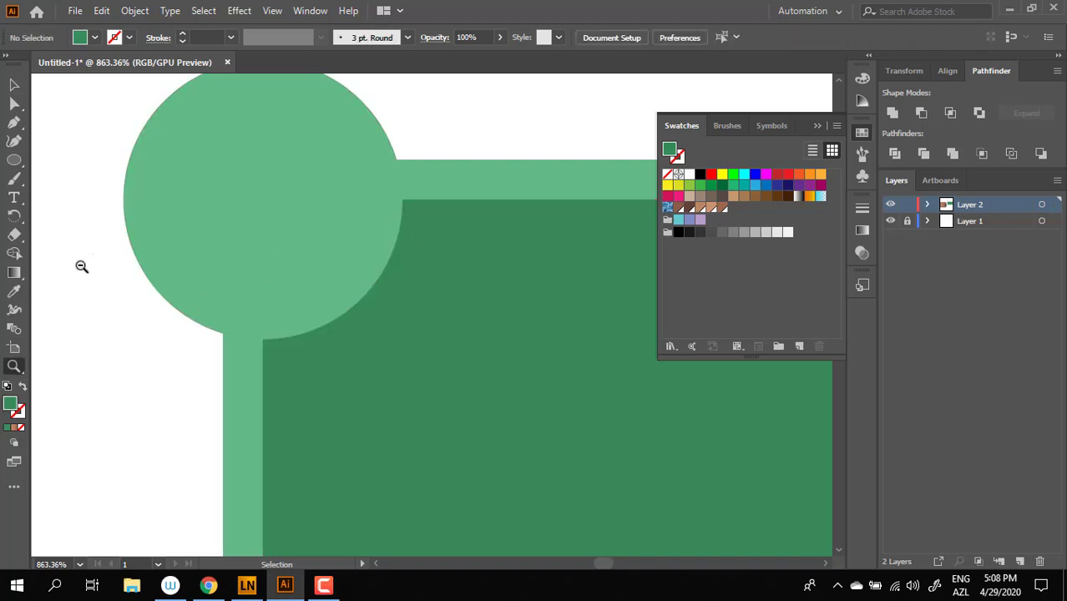
{"action": "left_click_drag", "start_coordinate": [524, 273], "coordinate": [462, 273]}
{"action": "left_click", "coordinate": [15, 85]}
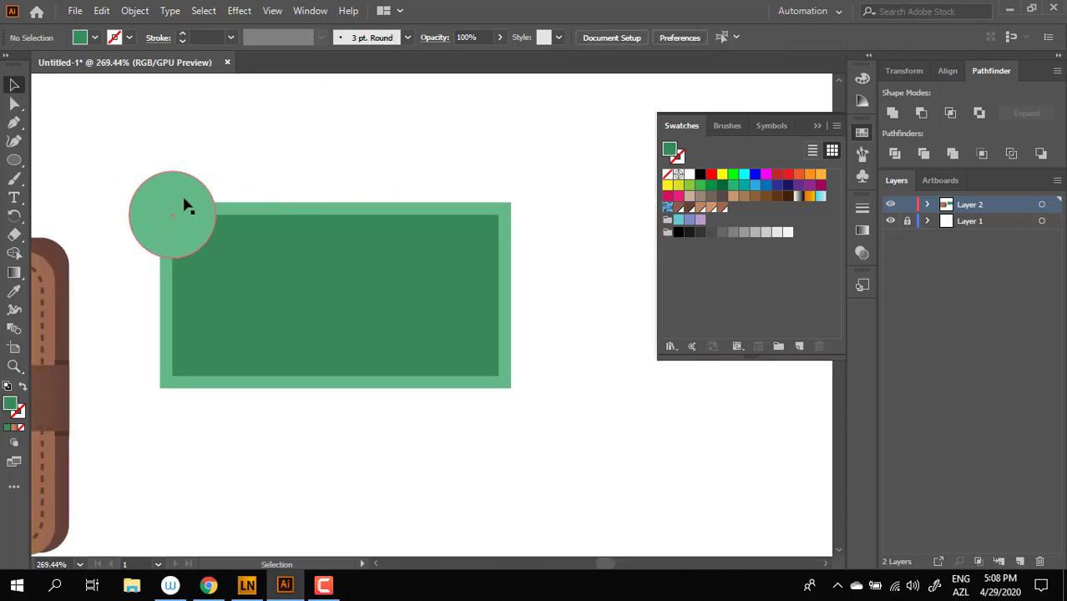
Copy the inner dark green rectangle and paste the duplicate directly in front of it.
{"action": "left_click", "coordinate": [186, 205]}
{"action": "left_click", "coordinate": [134, 10]}
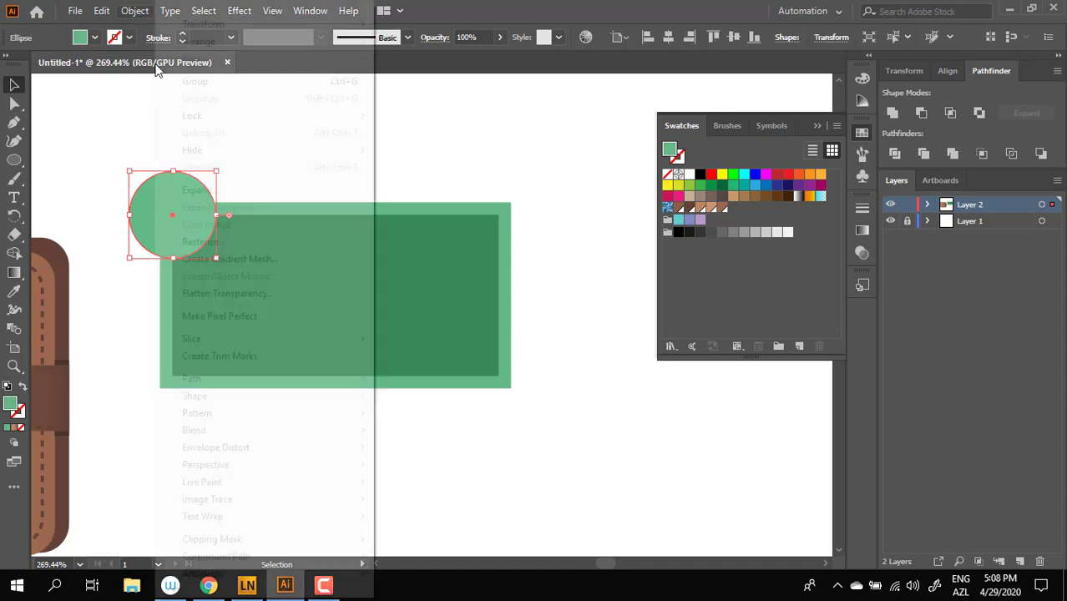
{"action": "left_click", "coordinate": [233, 197]}
{"action": "left_click", "coordinate": [259, 220]}
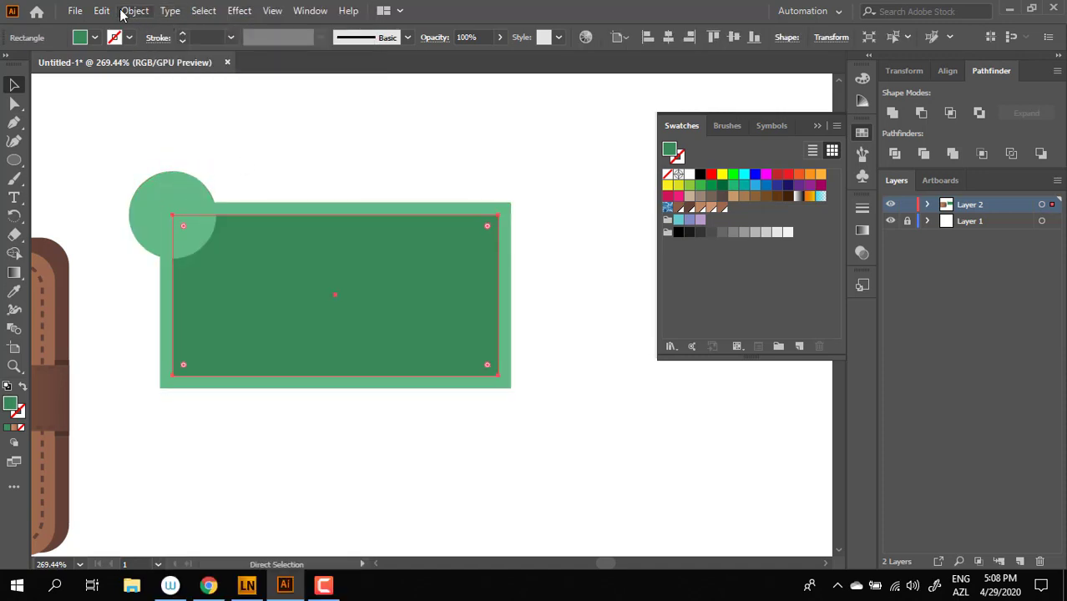
{"action": "left_click", "coordinate": [111, 12]}
{"action": "left_click", "coordinate": [170, 88]}
{"action": "left_click", "coordinate": [105, 11]}
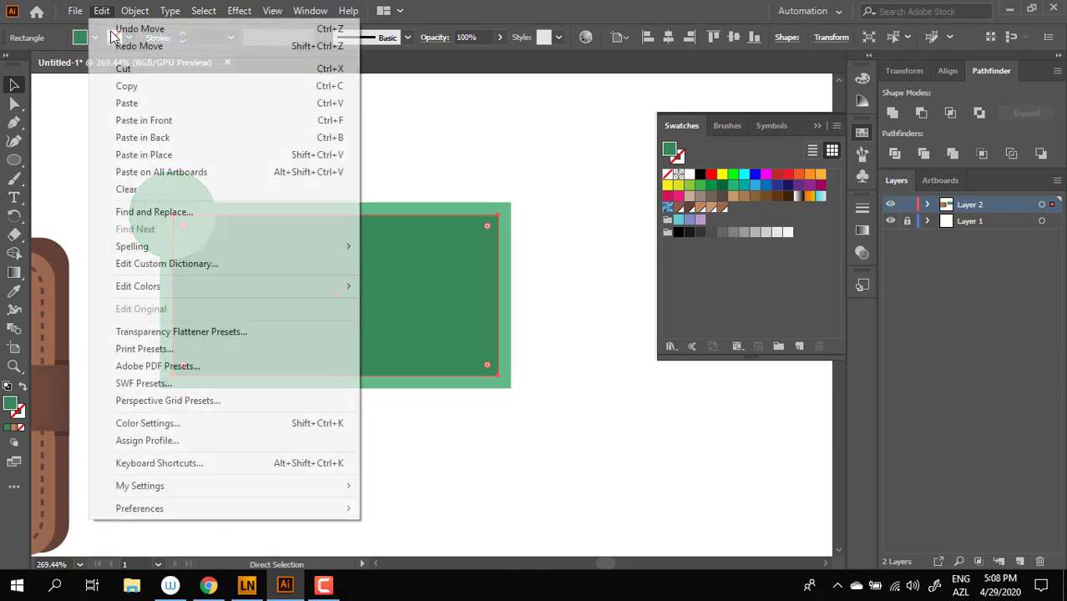
{"action": "left_click", "coordinate": [151, 120]}
Duplicate the circle so that one is centred on each of the inner rectangle's four corners.
{"action": "left_click_drag", "start_coordinate": [288, 215], "coordinate": [515, 267]}
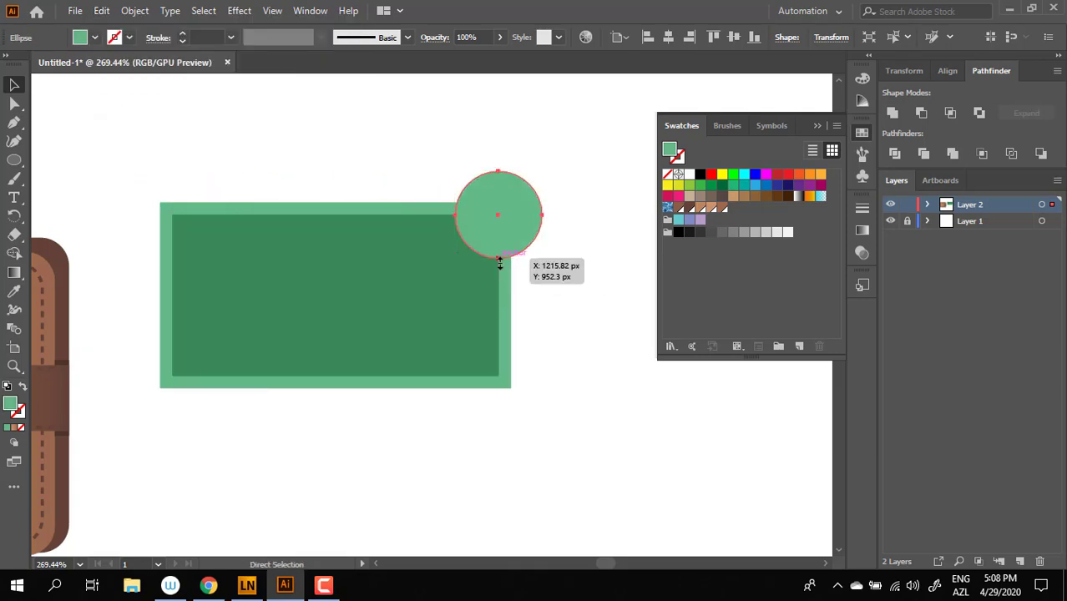
{"action": "key", "text": "ctrl+z"}
{"action": "left_click_drag", "start_coordinate": [205, 209], "coordinate": [534, 394]}
{"action": "left_click", "coordinate": [520, 240]}
{"action": "left_click", "coordinate": [196, 239], "text": "shift"}
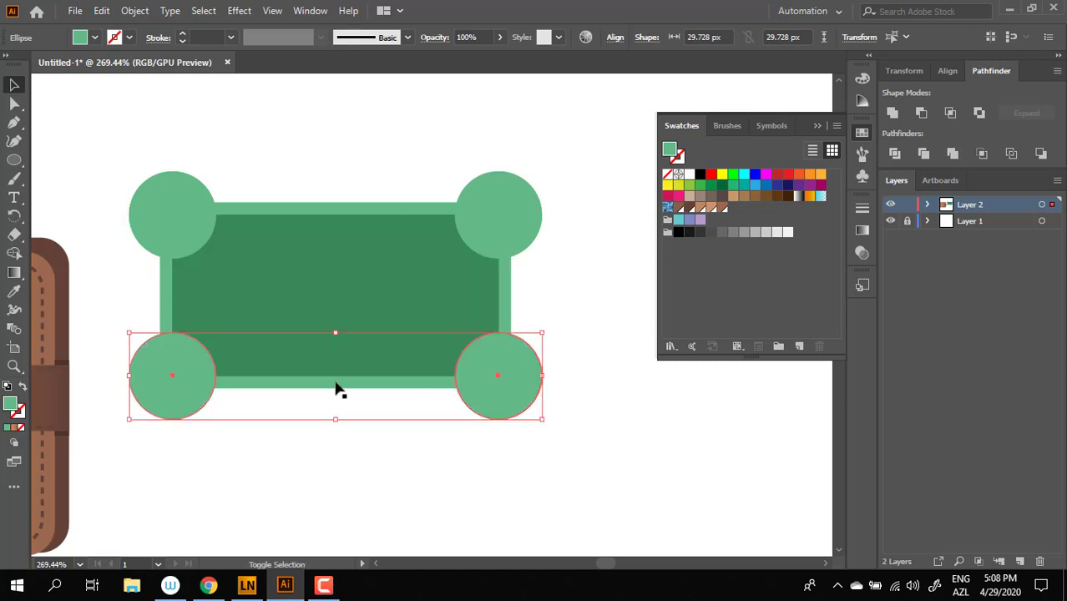
Split the four corner circles and the dark green rectangle into separate pieces with the Divide pathfinder.
{"action": "left_click", "coordinate": [278, 451]}
{"action": "left_click", "coordinate": [191, 398], "text": "shift"}
{"action": "left_click", "coordinate": [522, 361], "text": "shift"}
{"action": "left_click", "coordinate": [501, 219], "text": "shift"}
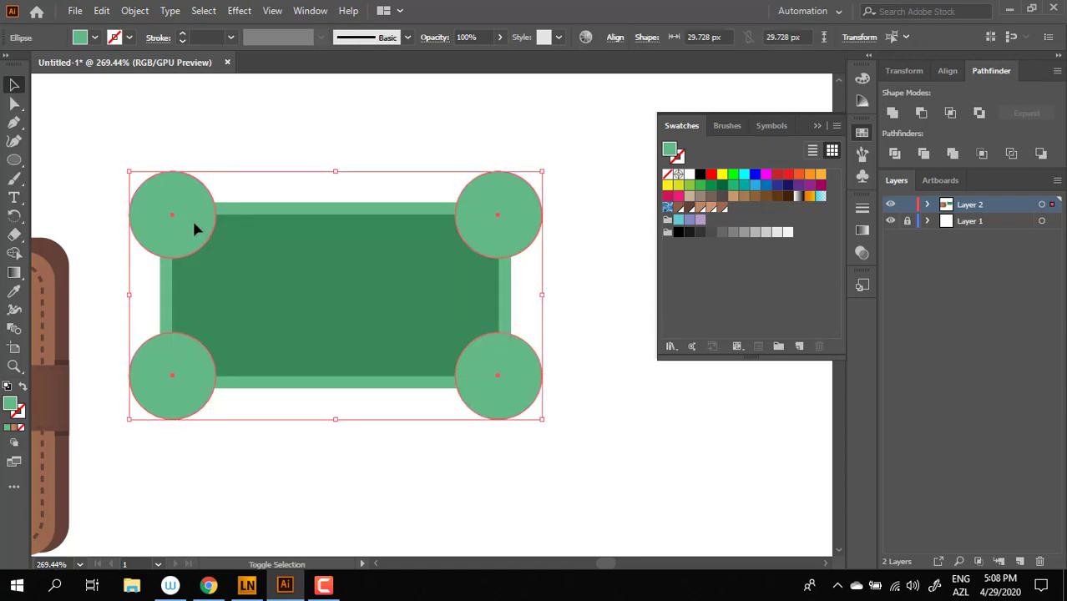
{"action": "left_click", "coordinate": [253, 272], "text": "shift"}
{"action": "left_click", "coordinate": [897, 154]}
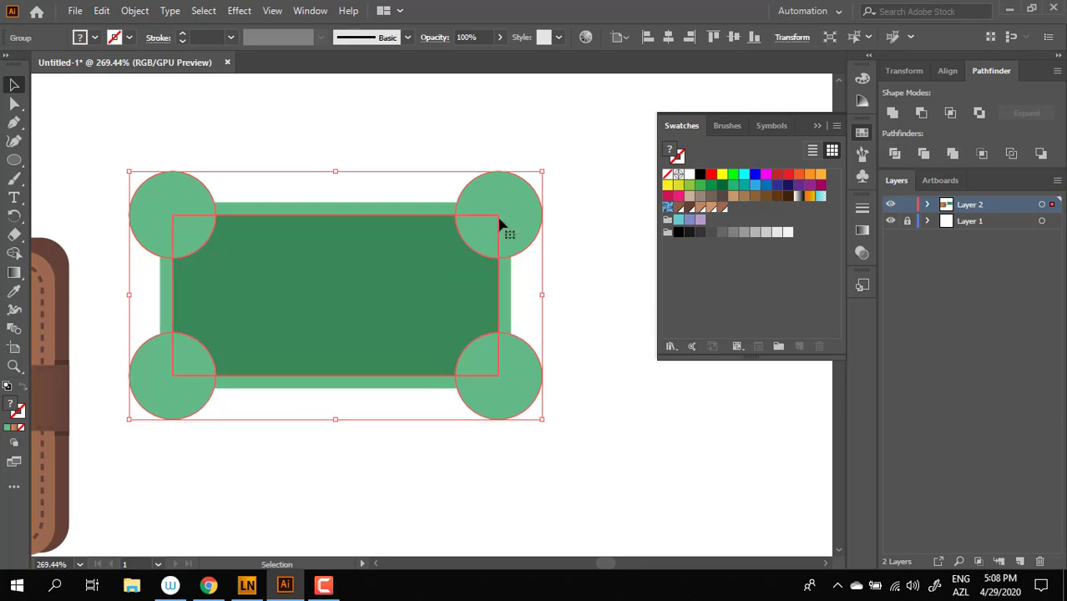
Delete the four circles and their overlapping corner pieces from inside the divided group.
{"action": "double_click", "coordinate": [510, 220]}
{"action": "left_click", "coordinate": [511, 220]}
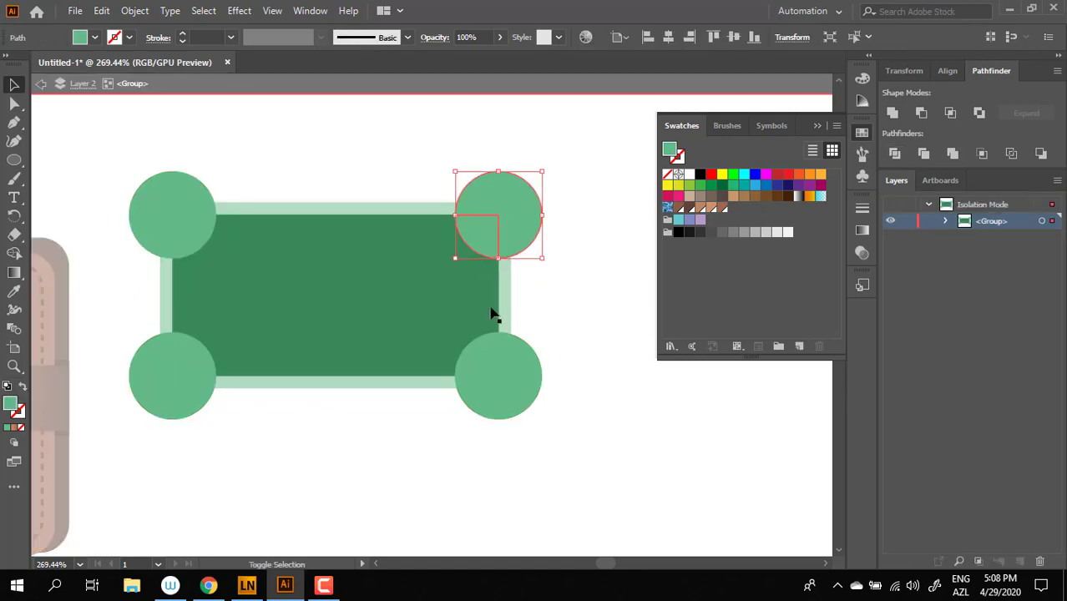
{"action": "left_click", "coordinate": [190, 375], "text": "shift"}
{"action": "left_click", "coordinate": [170, 206], "text": "shift"}
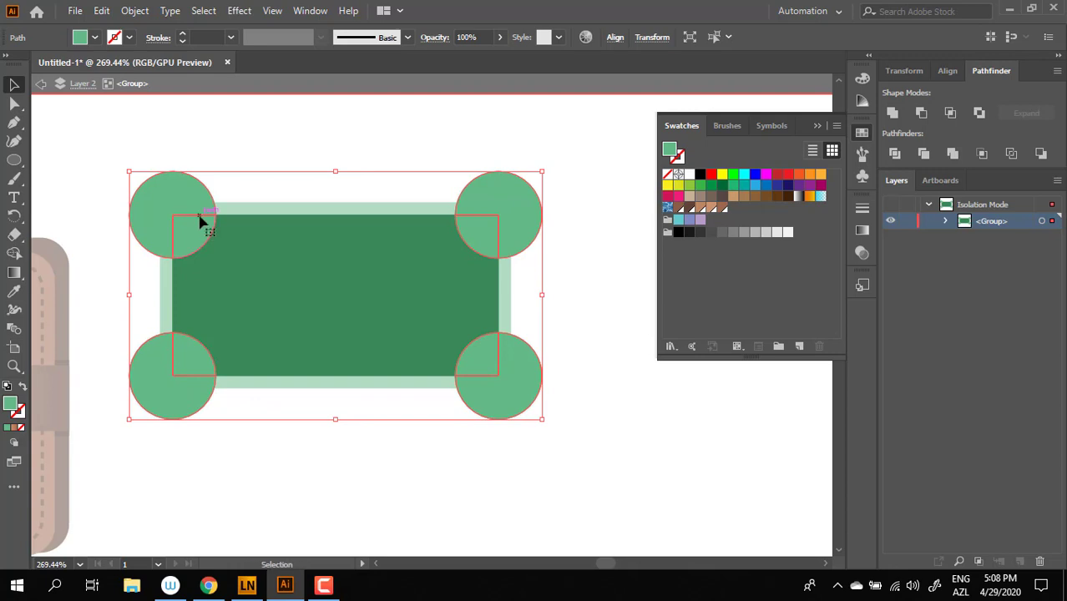
{"action": "key", "text": "Delete"}
{"action": "double_click", "coordinate": [588, 334]}
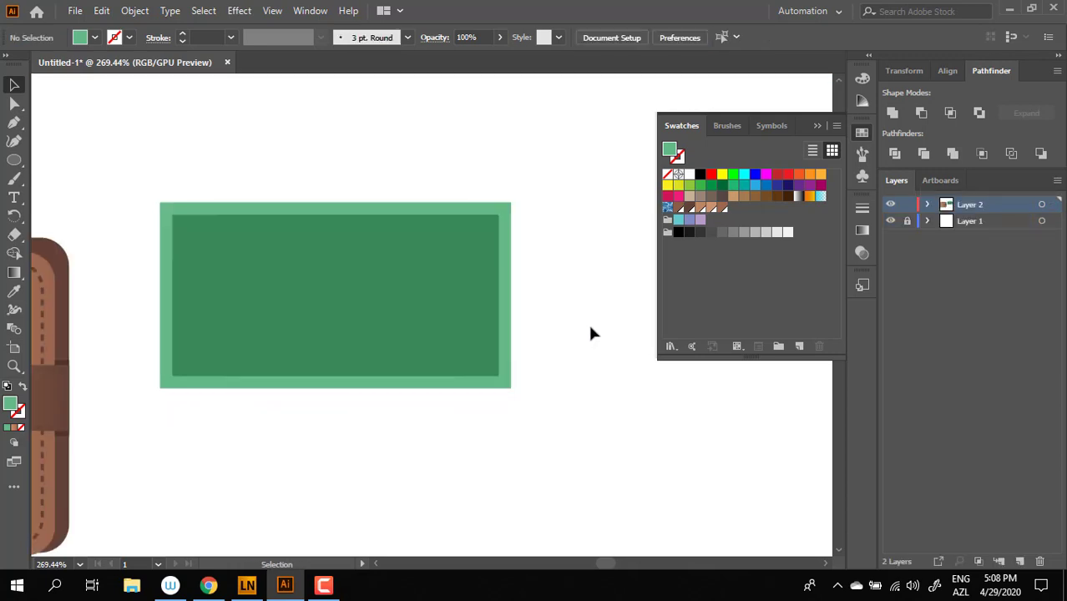
Remove the leftover square-cornered dark green rectangle, keeping only the shape with the concave corners.
{"action": "left_click", "coordinate": [186, 227]}
{"action": "key", "text": "ctrl+shift+z"}
{"action": "key", "text": "ctrl+shift+z"}
{"action": "key", "text": "ctrl+shift+z"}
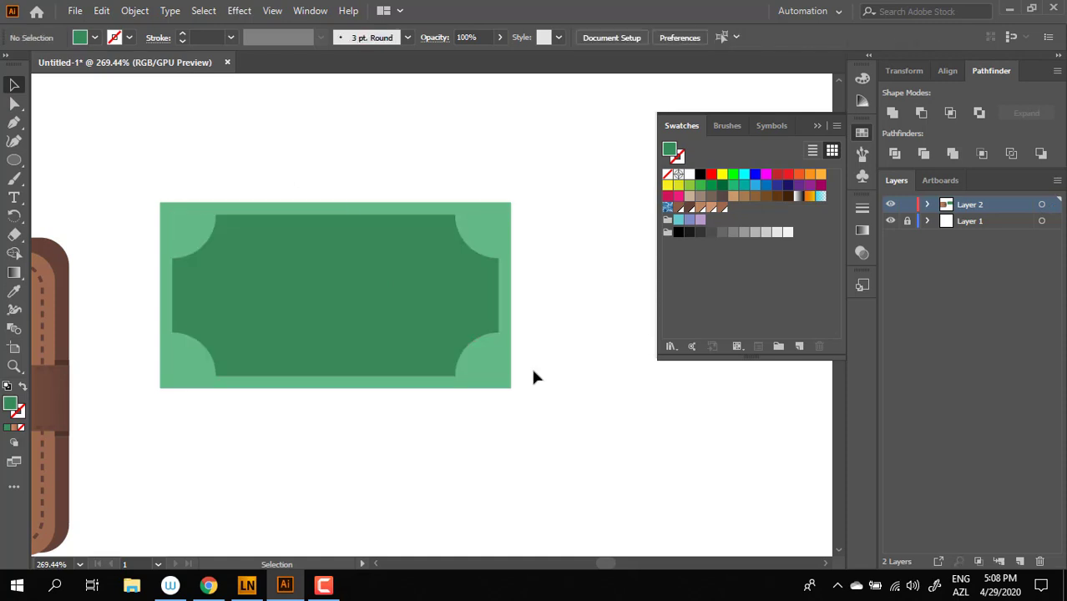
Draw a circle near the middle of the banknote and give it the border's light green fill.
{"action": "left_click_drag", "start_coordinate": [493, 346], "coordinate": [527, 359]}
{"action": "key", "text": "z"}
{"action": "left_click", "coordinate": [516, 340]}
{"action": "left_click_drag", "start_coordinate": [398, 352], "coordinate": [452, 374]}
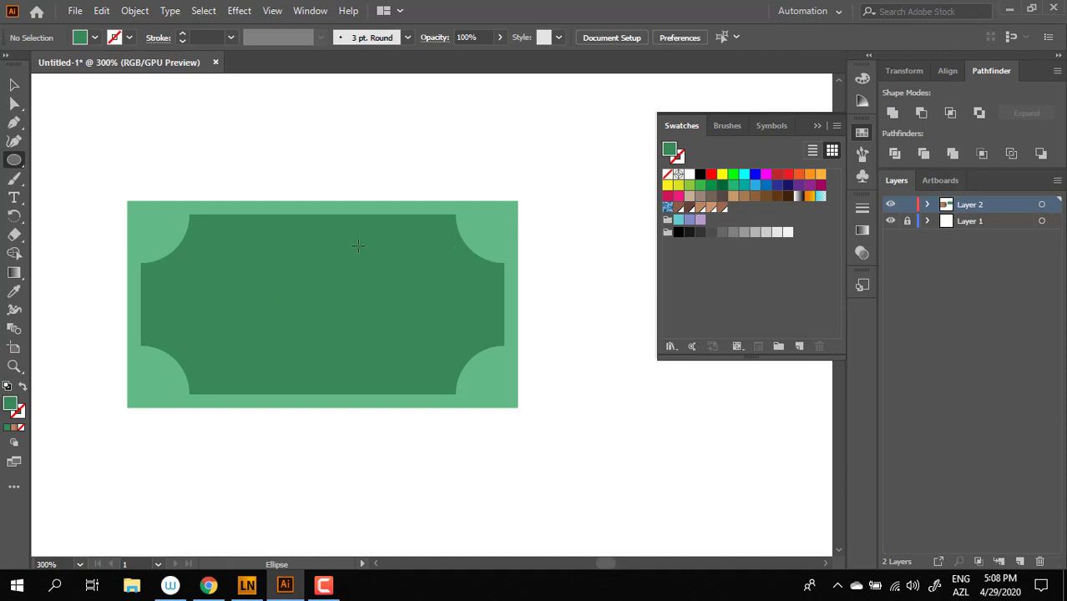
{"action": "left_click_drag", "start_coordinate": [283, 240], "coordinate": [406, 362]}
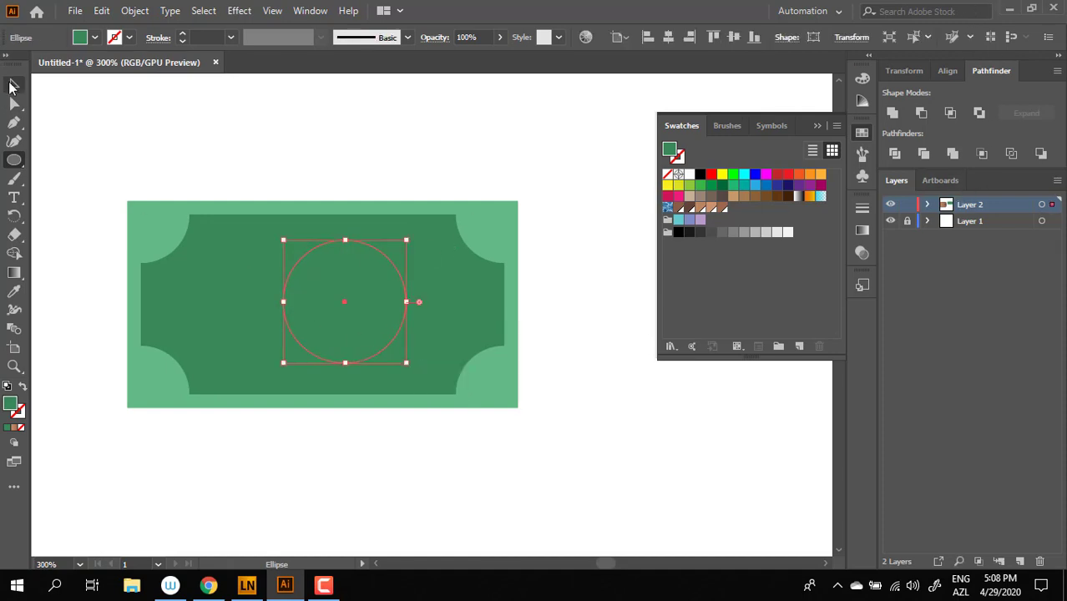
{"action": "left_click", "coordinate": [14, 291]}
{"action": "left_click", "coordinate": [135, 219]}
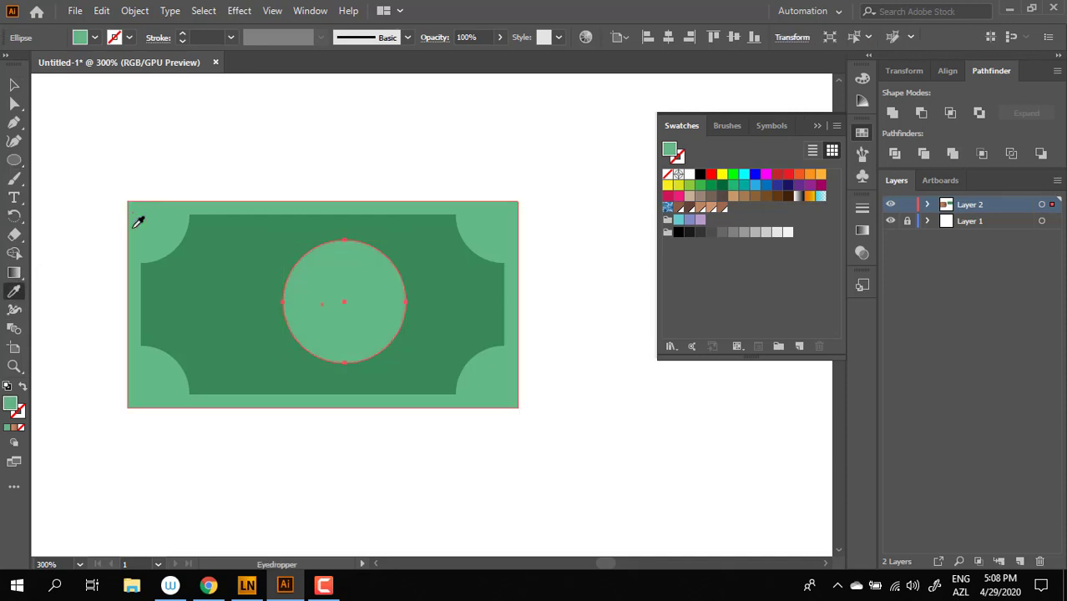
Align the outer rectangle, the notched shape and the circle on their horizontal and vertical centres.
{"action": "key", "text": "v"}
{"action": "left_click_drag", "start_coordinate": [332, 362], "coordinate": [231, 214]}
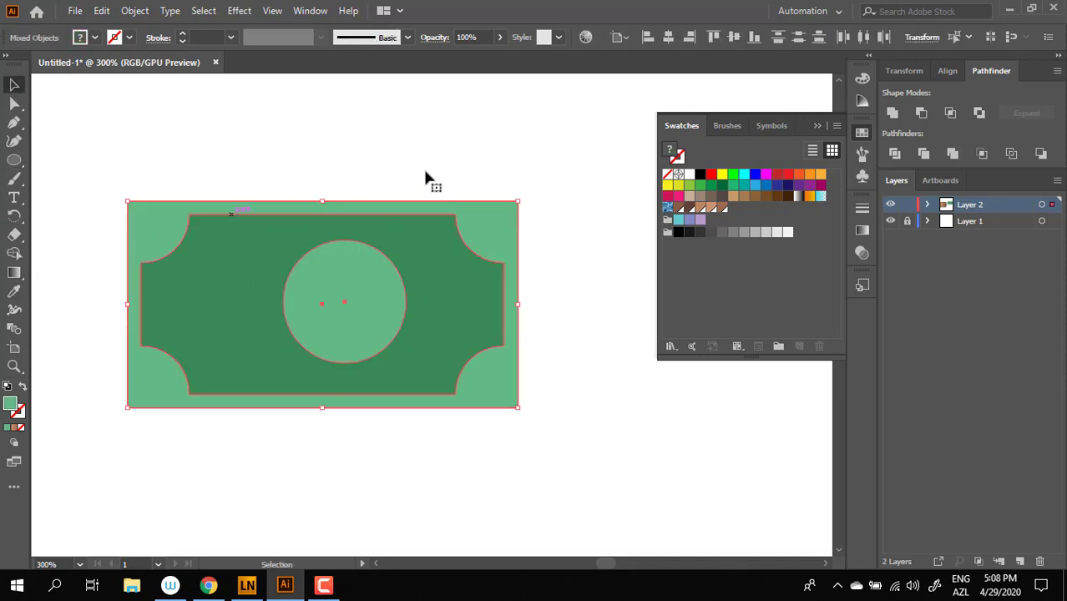
{"action": "left_click", "coordinate": [668, 38]}
{"action": "left_click", "coordinate": [751, 37]}
{"action": "left_click", "coordinate": [618, 37]}
{"action": "left_click", "coordinate": [647, 53]}
{"action": "left_click", "coordinate": [668, 38]}
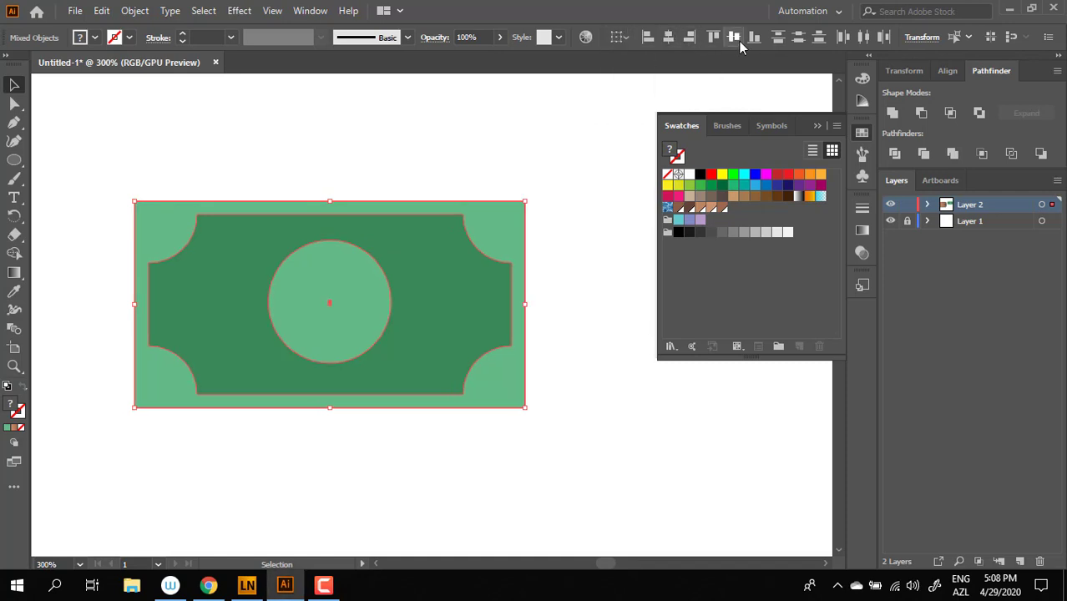
{"action": "left_click", "coordinate": [734, 38]}
Examine the banknote closely and beside the wallet at different magnifications.
{"action": "key", "text": "space"}
{"action": "key", "text": "z"}
{"action": "left_click_drag", "start_coordinate": [479, 446], "coordinate": [561, 469]}
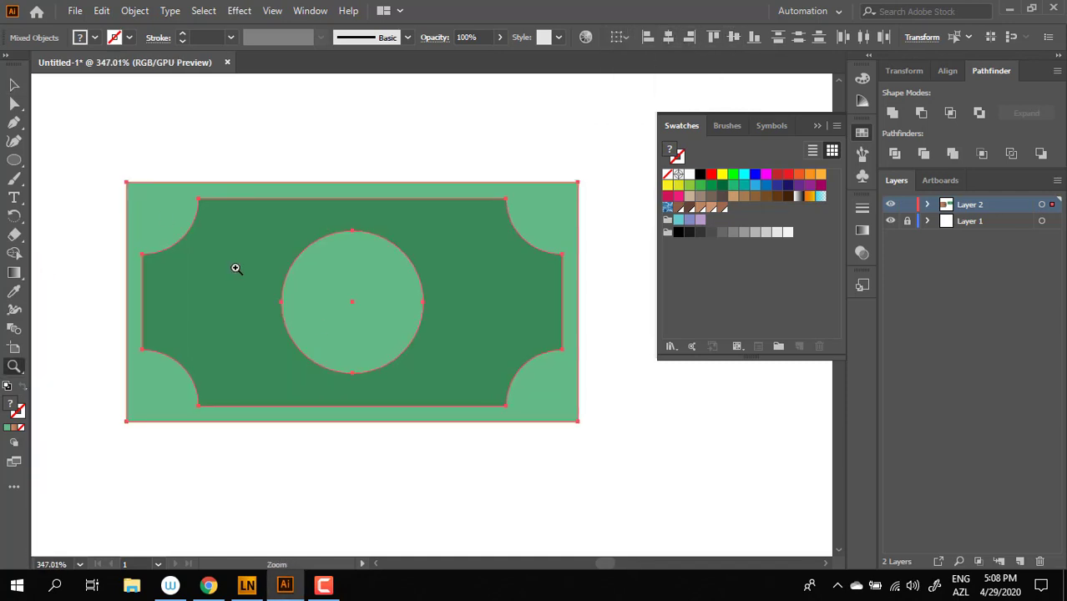
{"action": "left_click", "coordinate": [8, 85]}
{"action": "left_click", "coordinate": [366, 500]}
{"action": "key", "text": "space"}
{"action": "left_click_drag", "start_coordinate": [456, 474], "coordinate": [426, 481]}
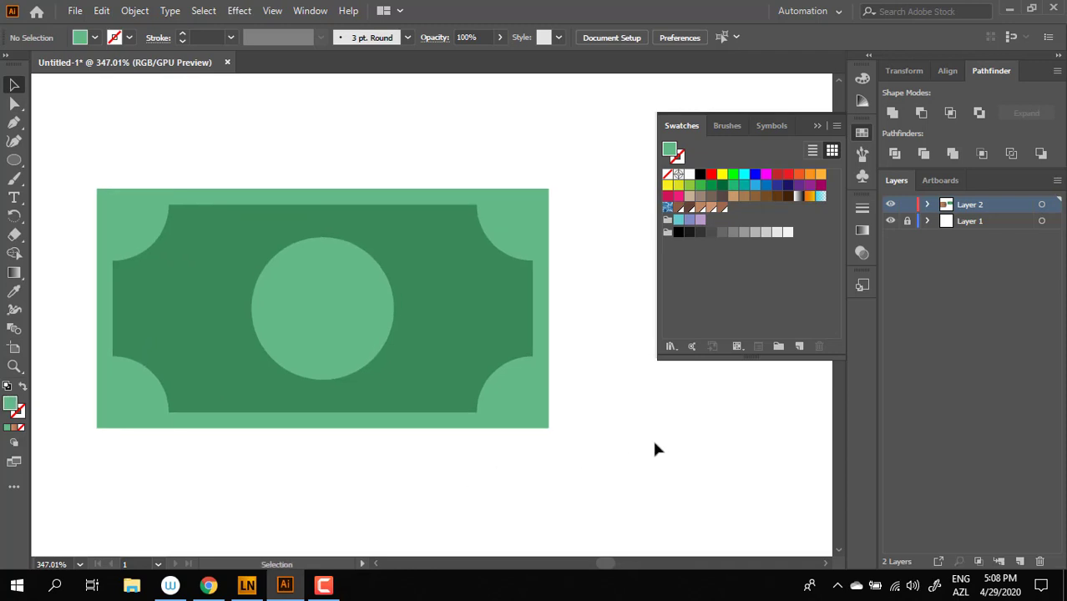
{"action": "key", "text": "z"}
{"action": "left_click_drag", "start_coordinate": [654, 443], "coordinate": [592, 444]}
{"action": "key", "text": "space"}
{"action": "left_click_drag", "start_coordinate": [603, 449], "coordinate": [567, 388]}
{"action": "left_click", "coordinate": [10, 87]}
{"action": "key", "text": "z"}
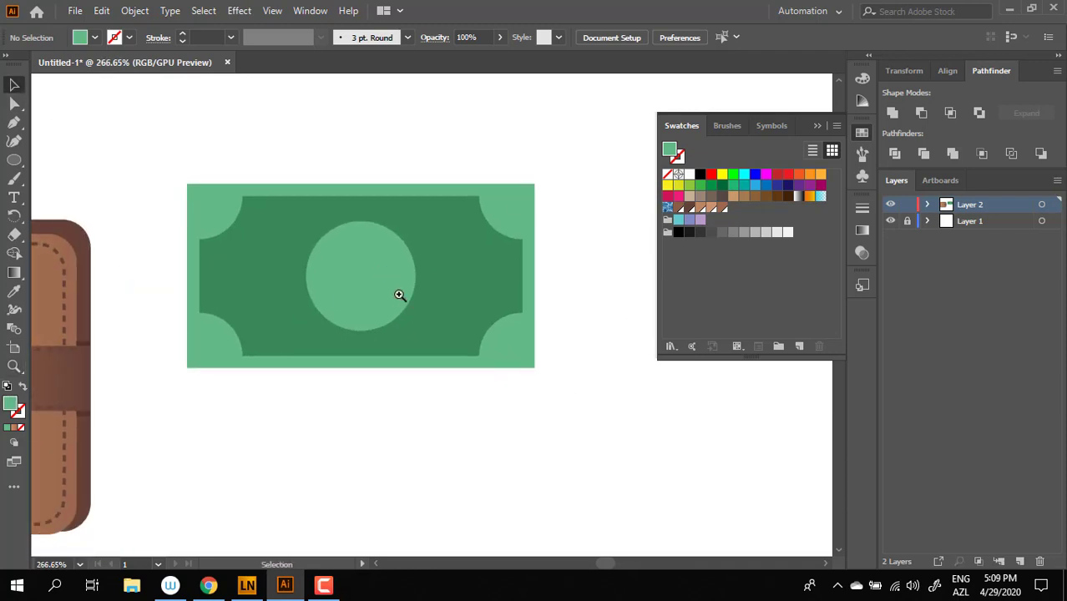
{"action": "left_click_drag", "start_coordinate": [413, 296], "coordinate": [389, 291]}
Group all the shapes of the banknote into one object.
{"action": "left_click_drag", "start_coordinate": [487, 356], "coordinate": [449, 405]}
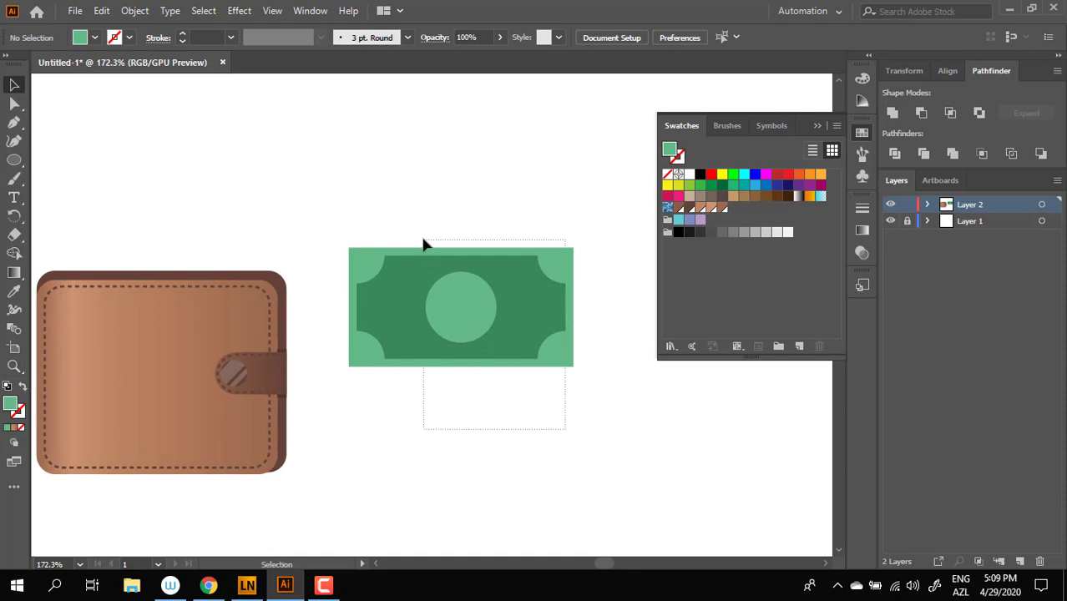
{"action": "left_click_drag", "start_coordinate": [423, 244], "coordinate": [425, 245]}
{"action": "right_click", "coordinate": [462, 334]}
{"action": "left_click", "coordinate": [538, 190]}
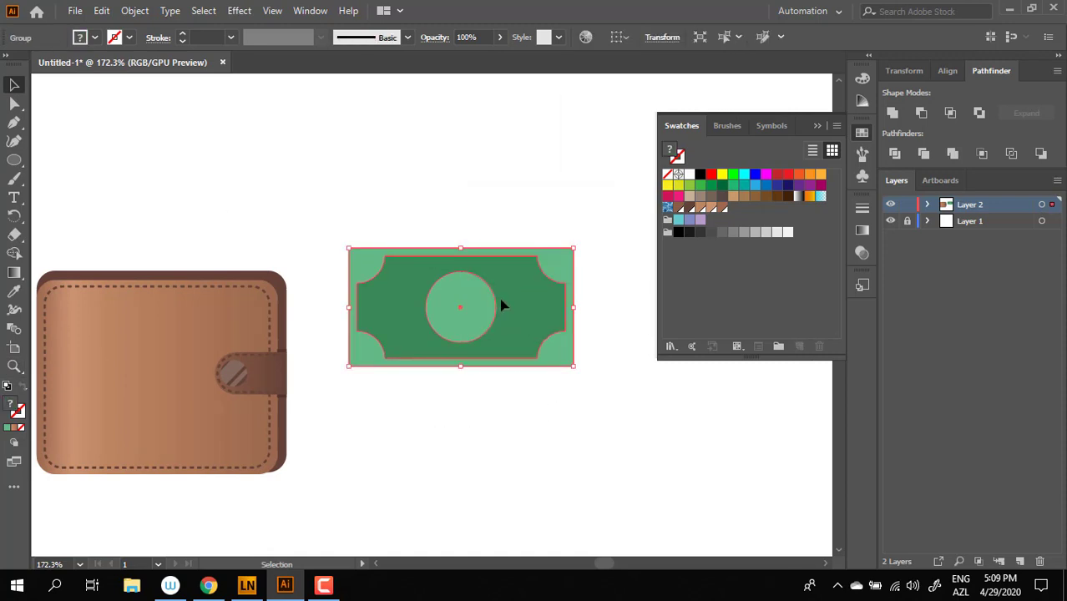
Move the banknote over the wallet and rotate it nearly upright with a slight tilt.
{"action": "left_click_drag", "start_coordinate": [502, 306], "coordinate": [296, 284]}
{"action": "left_click_drag", "start_coordinate": [374, 336], "coordinate": [309, 170]}
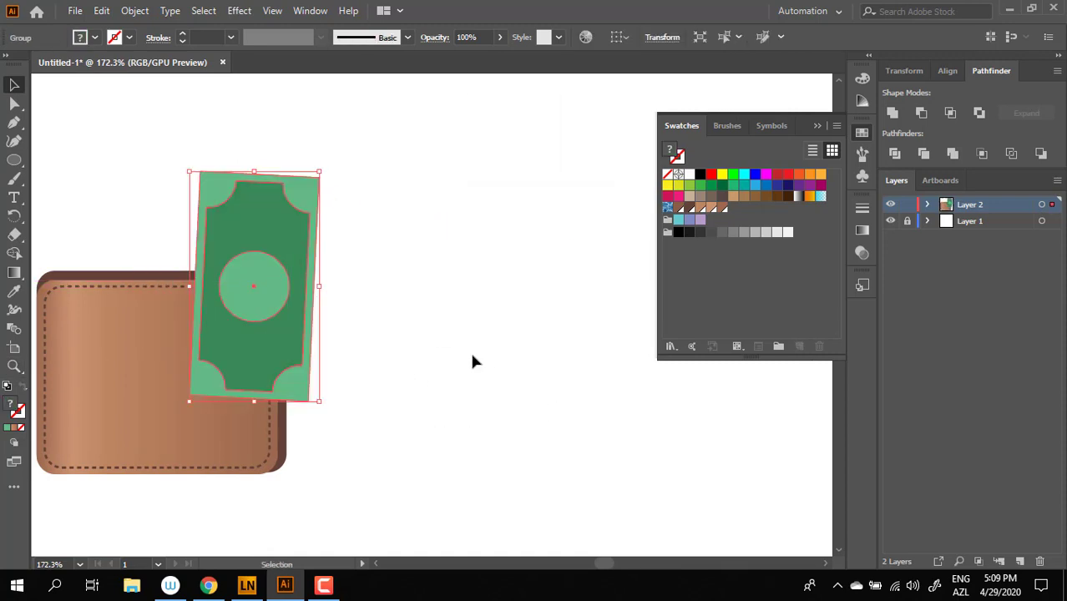
{"action": "left_click_drag", "start_coordinate": [472, 363], "coordinate": [608, 380]}
{"action": "left_click_drag", "start_coordinate": [434, 253], "coordinate": [354, 247]}
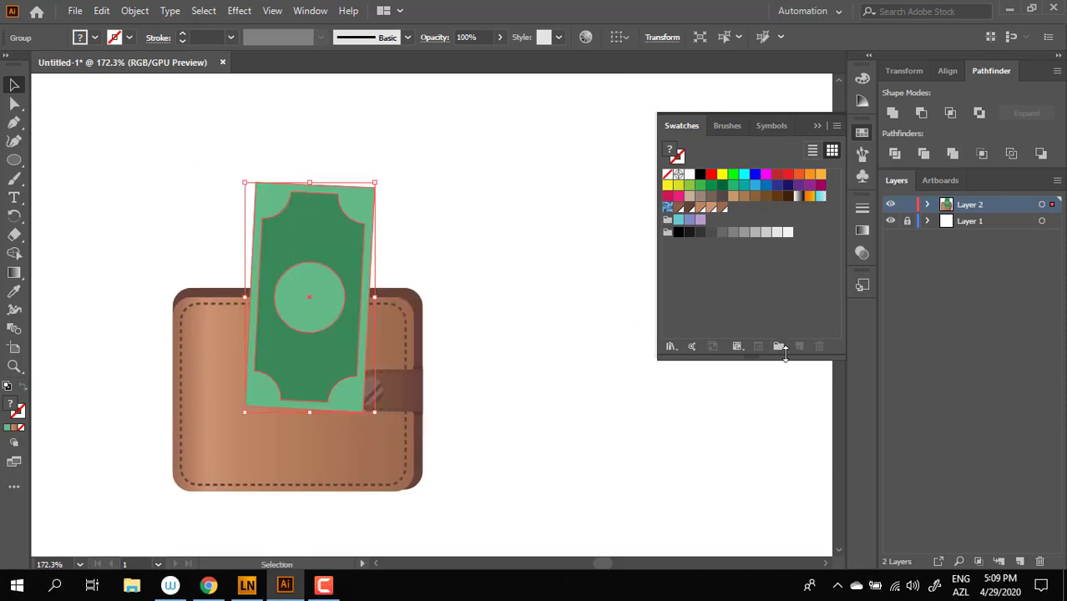
Send the banknote backward so it sits behind the wallet's front and in front of its dark back.
{"action": "key", "text": "ctrl+bracketleft"}
{"action": "left_click", "coordinate": [410, 232]}
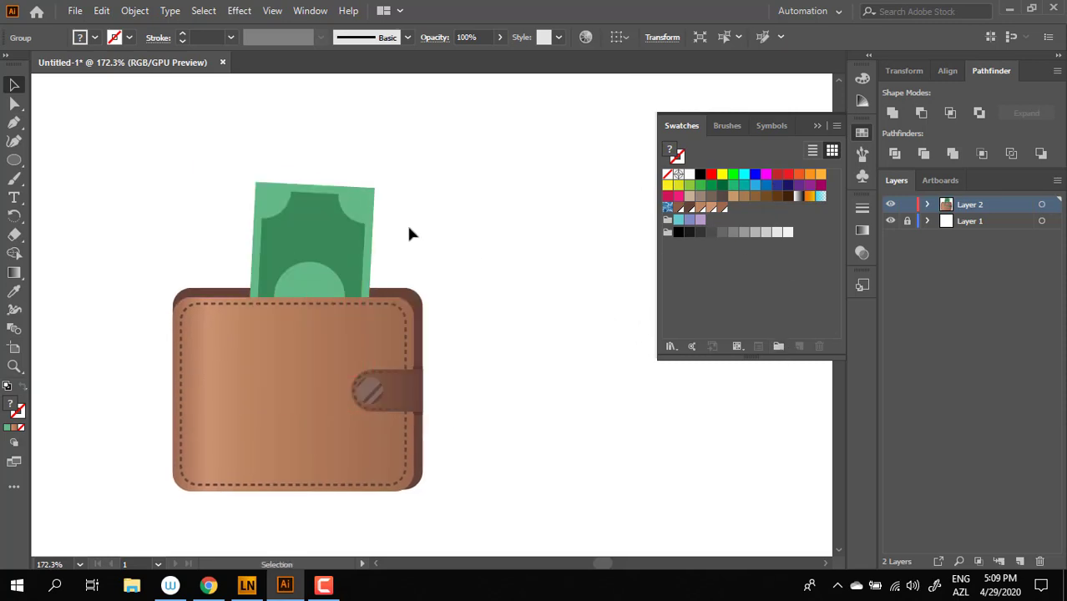
Shift the banknote left and place a copy behind it, offset to the right and rotated clockwise.
{"action": "key", "text": "z"}
{"action": "left_click_drag", "start_coordinate": [509, 274], "coordinate": [529, 292]}
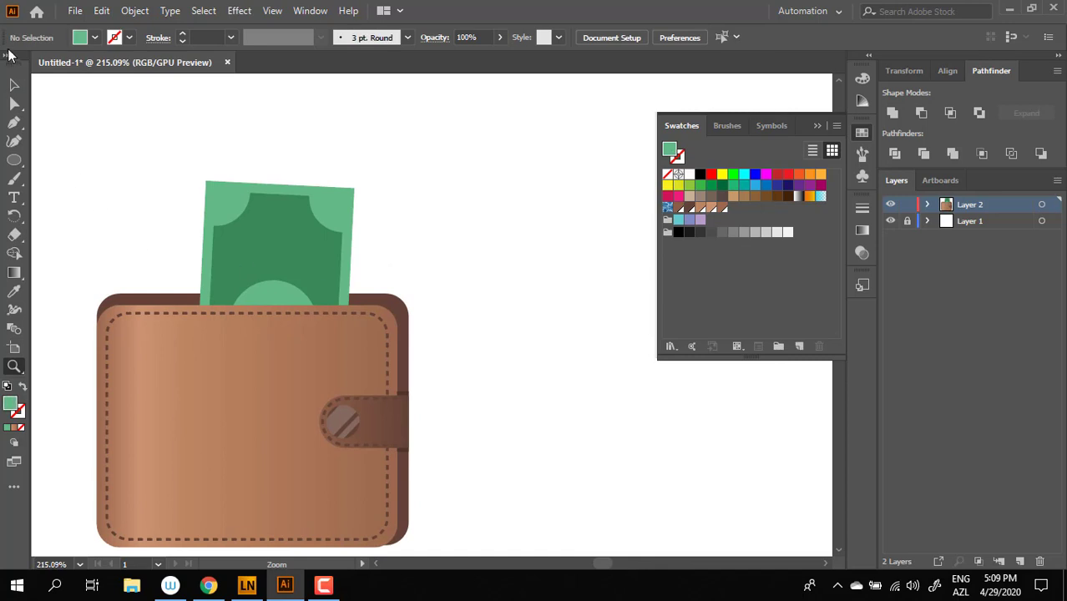
{"action": "left_click_drag", "start_coordinate": [324, 196], "coordinate": [367, 194]}
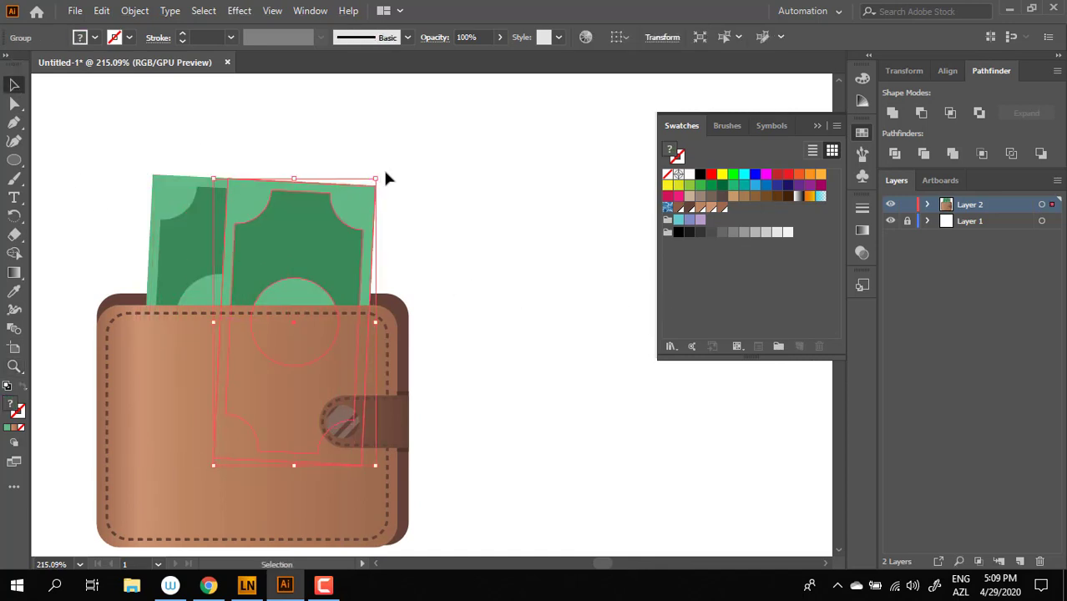
{"action": "key", "text": "a"}
{"action": "key", "text": "ctrl+["}
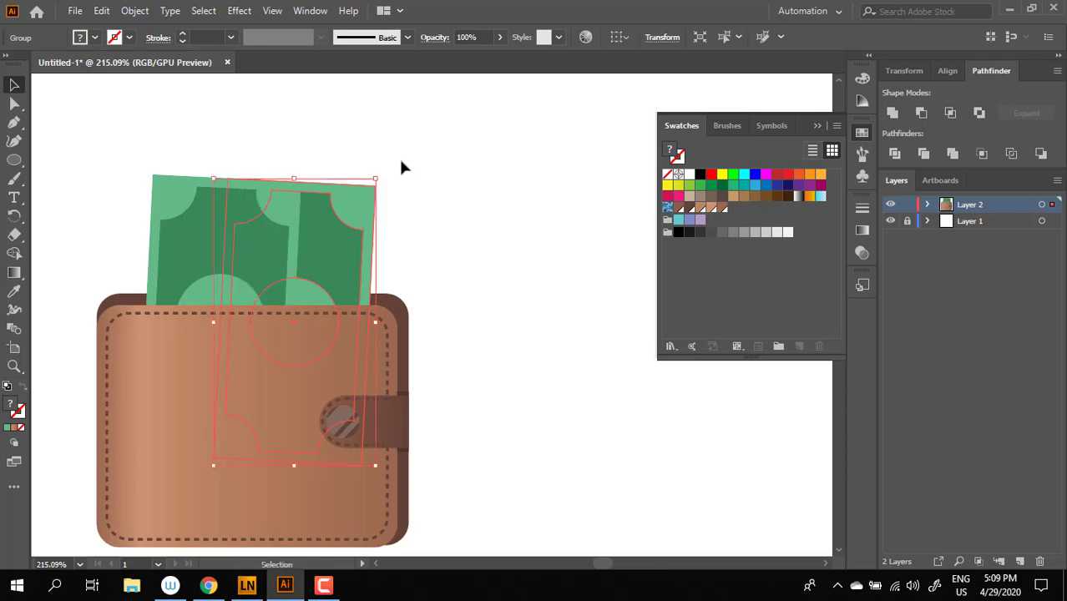
{"action": "left_click_drag", "start_coordinate": [380, 173], "coordinate": [418, 238]}
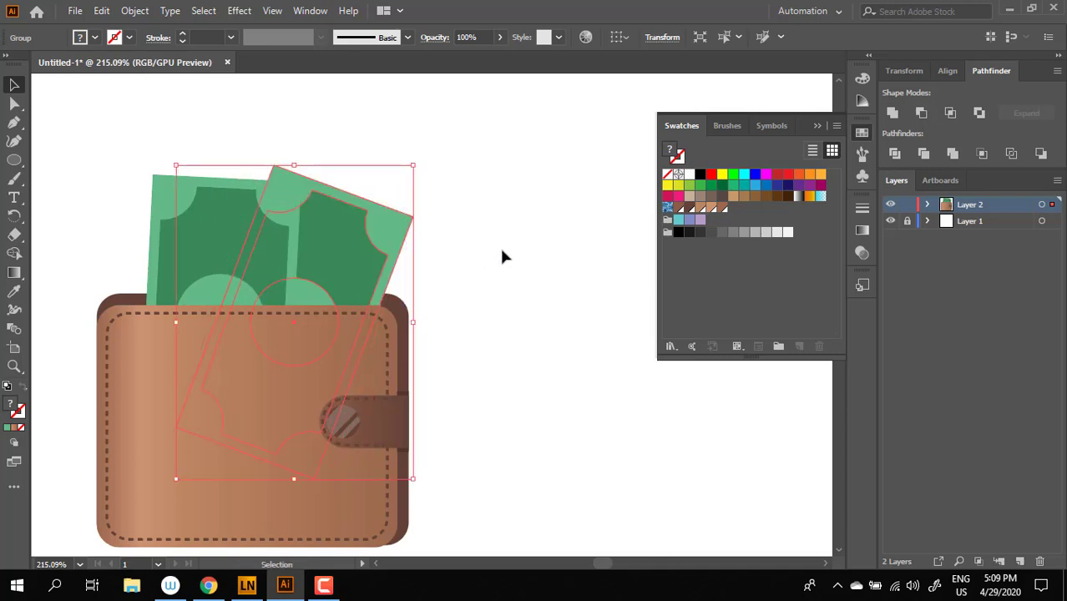
{"action": "left_click", "coordinate": [490, 279]}
Duplicate the front banknote slightly to the right and unite the copy into a solid black silhouette.
{"action": "key", "text": "z"}
{"action": "left_click_drag", "start_coordinate": [315, 201], "coordinate": [398, 242]}
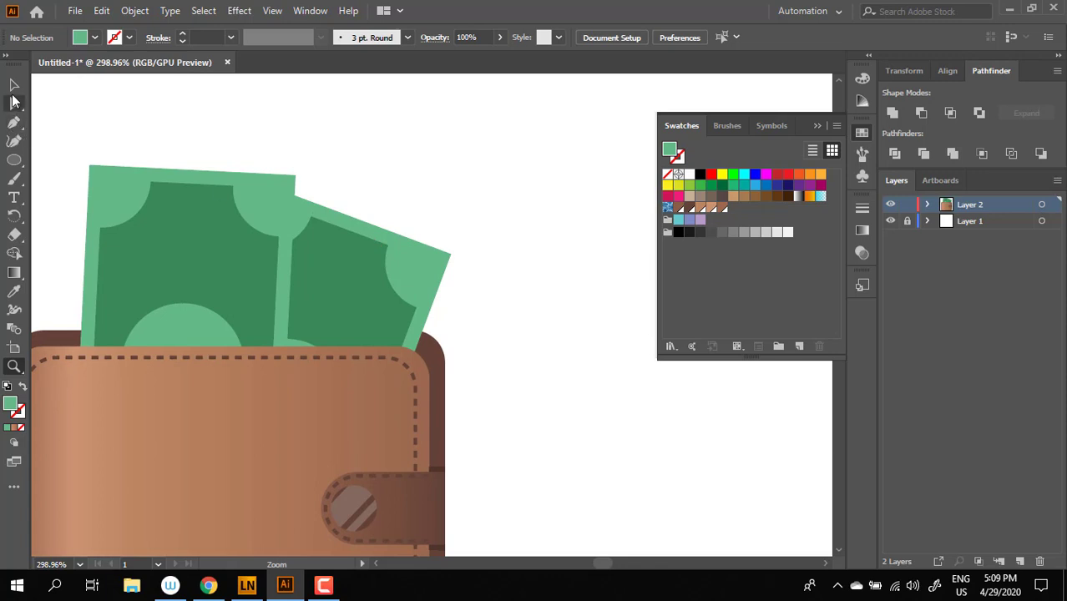
{"action": "left_click", "coordinate": [14, 85]}
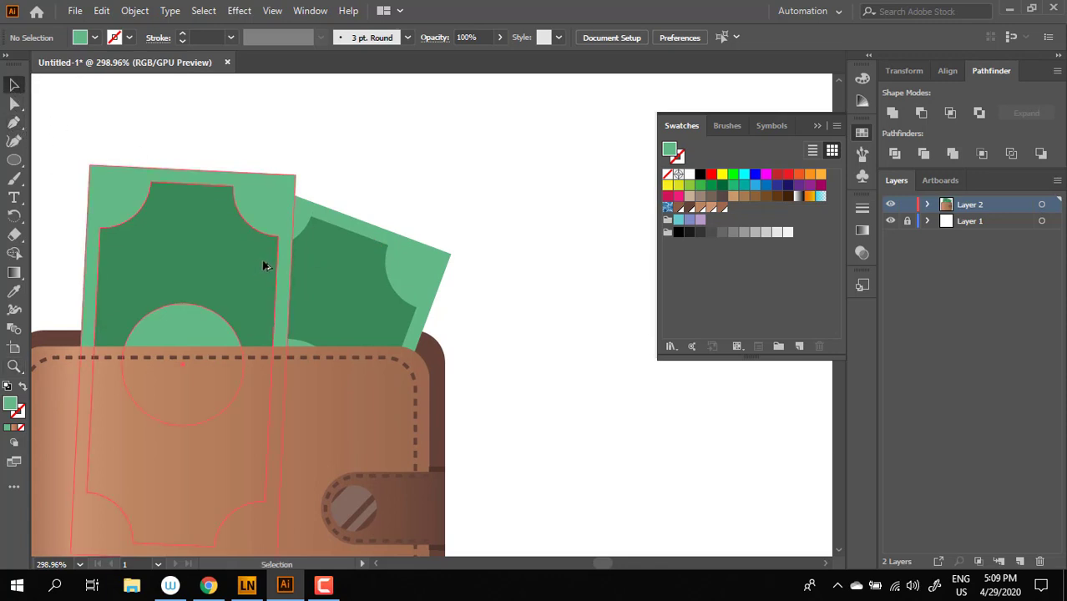
{"action": "left_click_drag", "start_coordinate": [264, 265], "coordinate": [275, 263]}
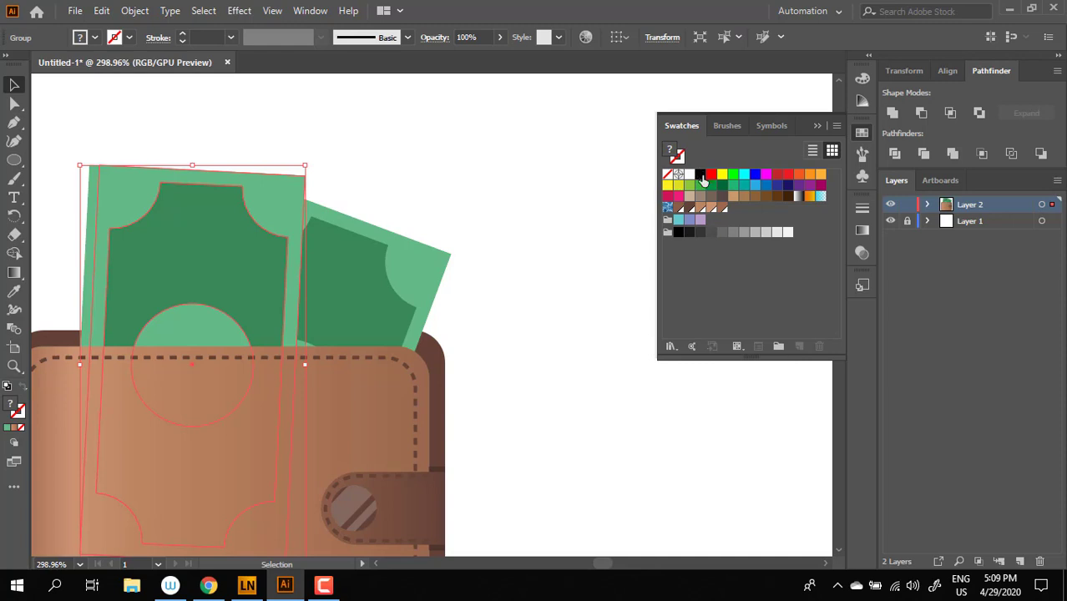
{"action": "left_click", "coordinate": [700, 175]}
{"action": "left_click", "coordinate": [887, 116]}
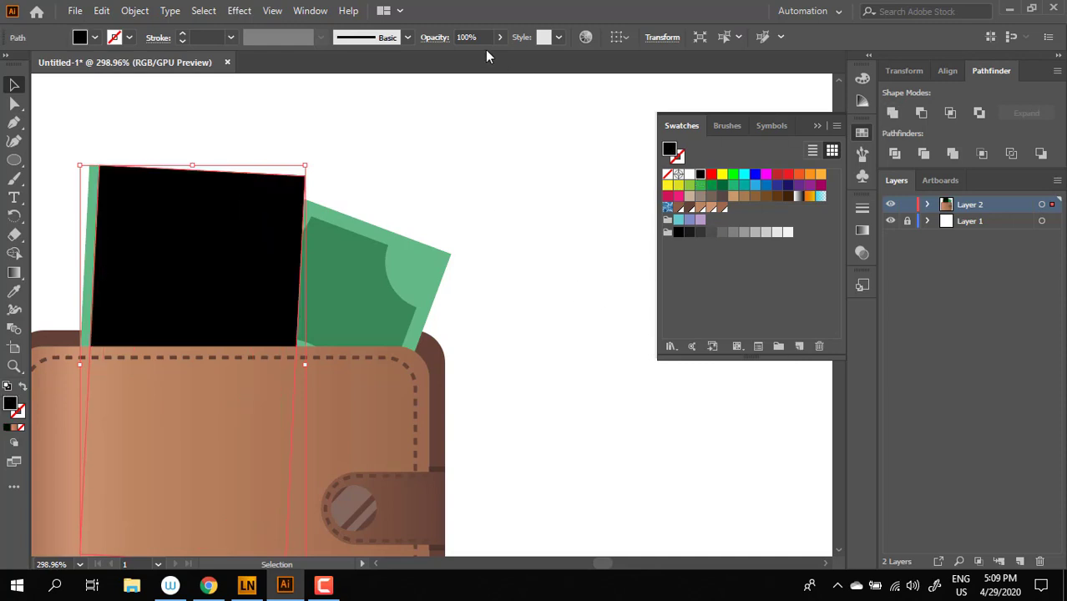
Set the black silhouette's opacity to 20% and place it behind the front banknote as a shadow.
{"action": "type", "text": "20"}
{"action": "key", "text": "Return"}
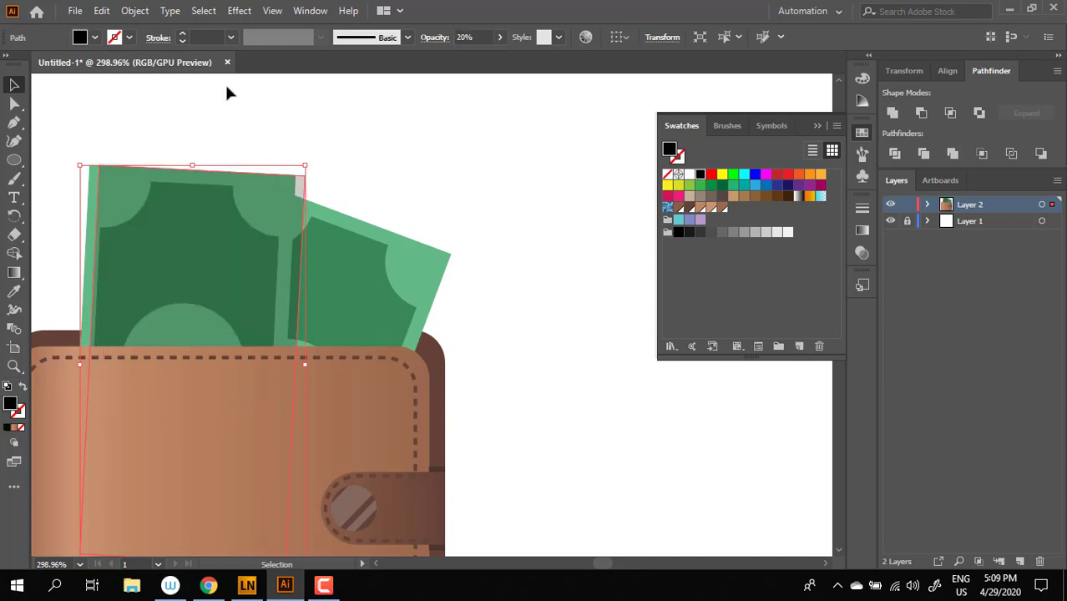
{"action": "left_click", "coordinate": [400, 208]}
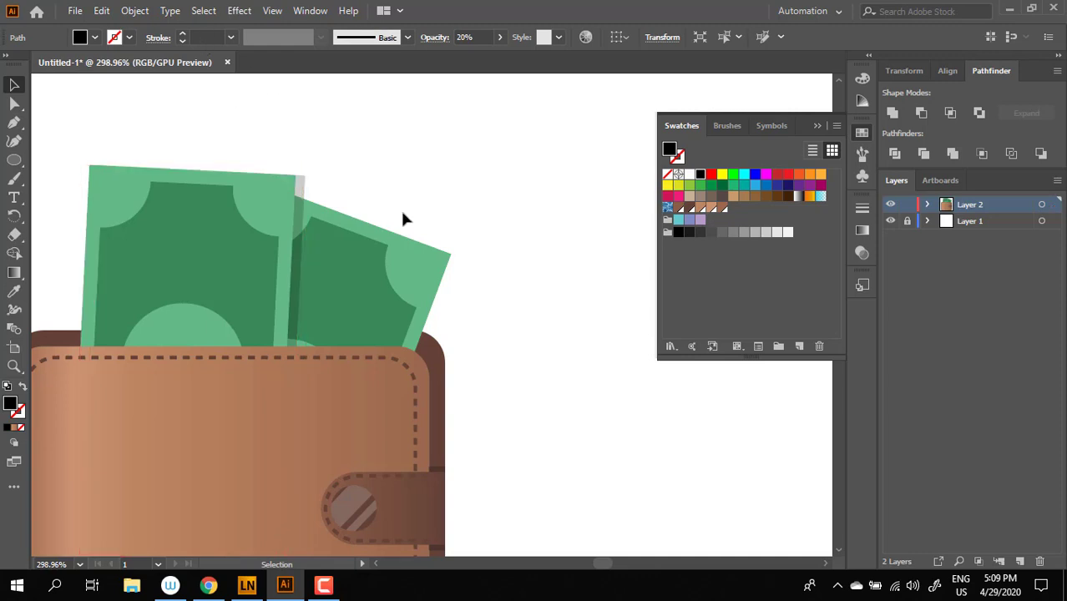
Set the opacity of the front banknote's shadow to 30%.
{"action": "key", "text": "z"}
{"action": "left_click_drag", "start_coordinate": [404, 210], "coordinate": [525, 251]}
{"action": "left_click_drag", "start_coordinate": [233, 199], "coordinate": [221, 238]}
{"action": "left_click_drag", "start_coordinate": [327, 271], "coordinate": [300, 232]}
{"action": "left_click_drag", "start_coordinate": [290, 195], "coordinate": [391, 191]}
{"action": "left_click_drag", "start_coordinate": [275, 152], "coordinate": [319, 216]}
{"action": "left_click", "coordinate": [14, 85]}
{"action": "left_click", "coordinate": [257, 225]}
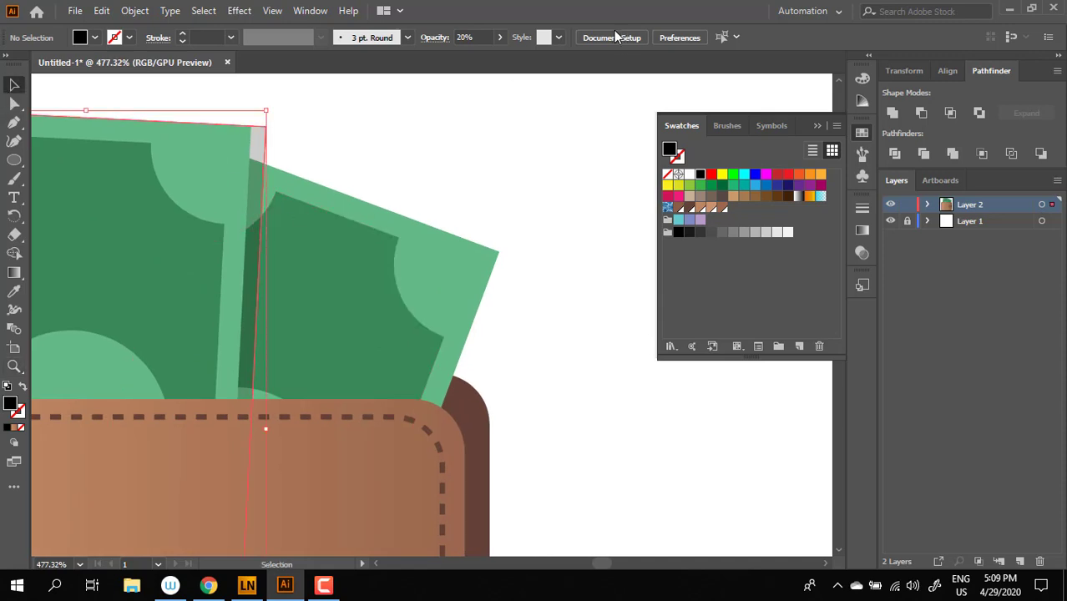
{"action": "left_click", "coordinate": [483, 36]}
{"action": "type", "text": "30"}
{"action": "key", "text": "Return"}
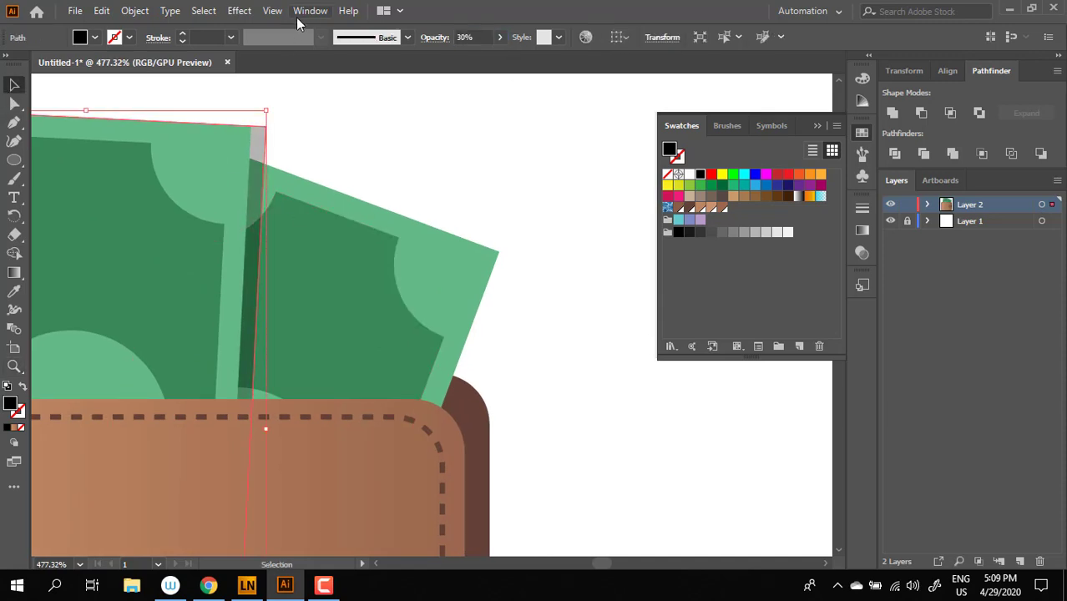
Unite a copy of the tilted banknote into one solid shape and divide it together with the shadow.
{"action": "left_click", "coordinate": [614, 155]}
{"action": "left_click", "coordinate": [398, 238]}
{"action": "key", "text": "a"}
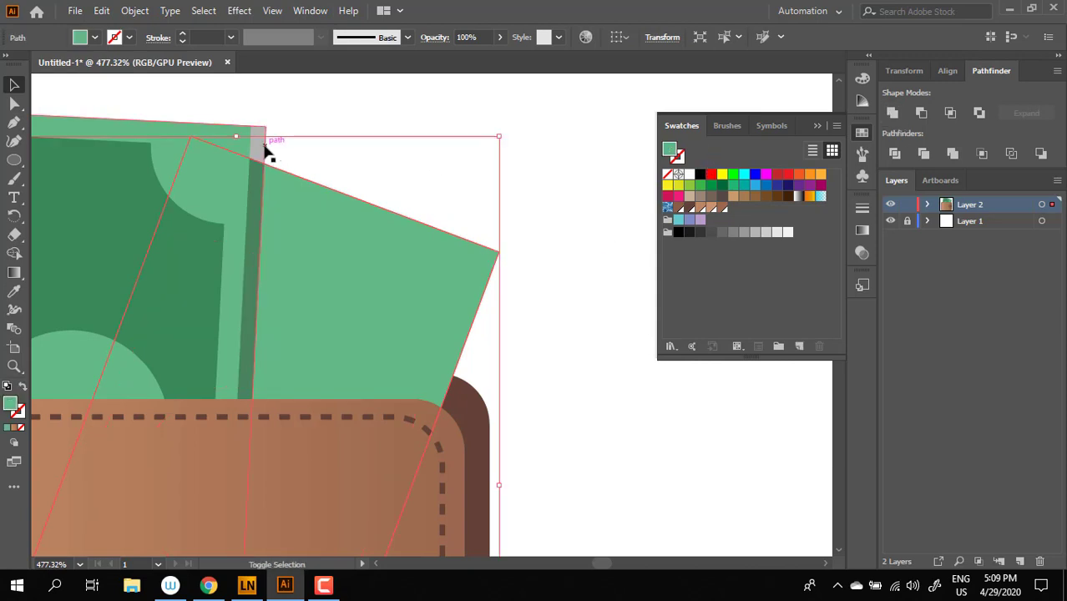
{"action": "left_click", "coordinate": [264, 145], "text": "shift"}
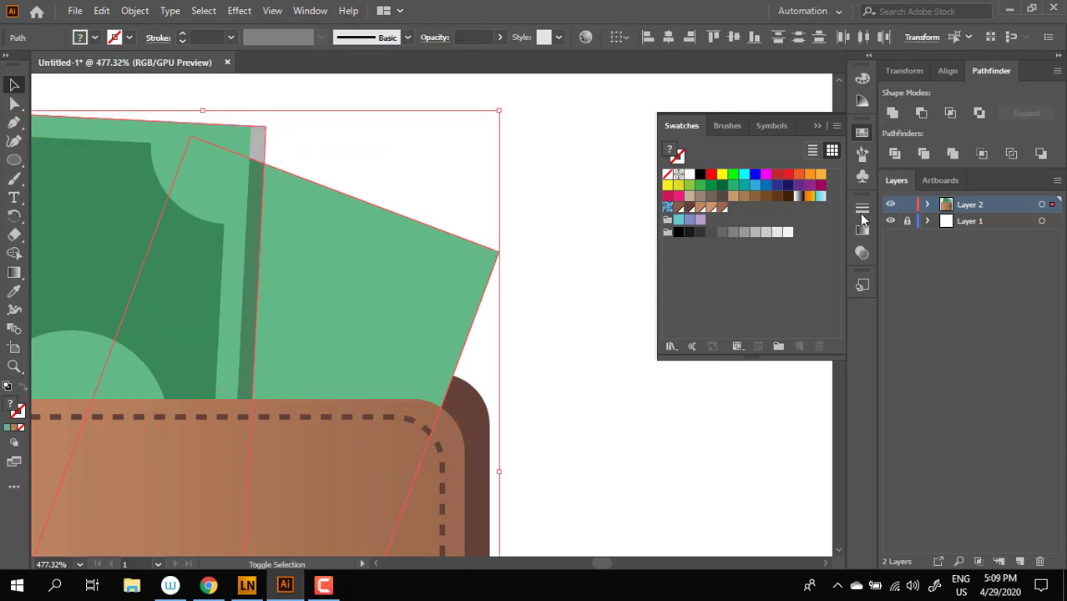
{"action": "left_click", "coordinate": [894, 153]}
Delete the divided pieces outside the overlap: the green part beside the shadow and the shadow part beyond the tilted banknote.
{"action": "double_click", "coordinate": [330, 222]}
{"action": "left_click", "coordinate": [402, 256]}
{"action": "key", "text": "Delete"}
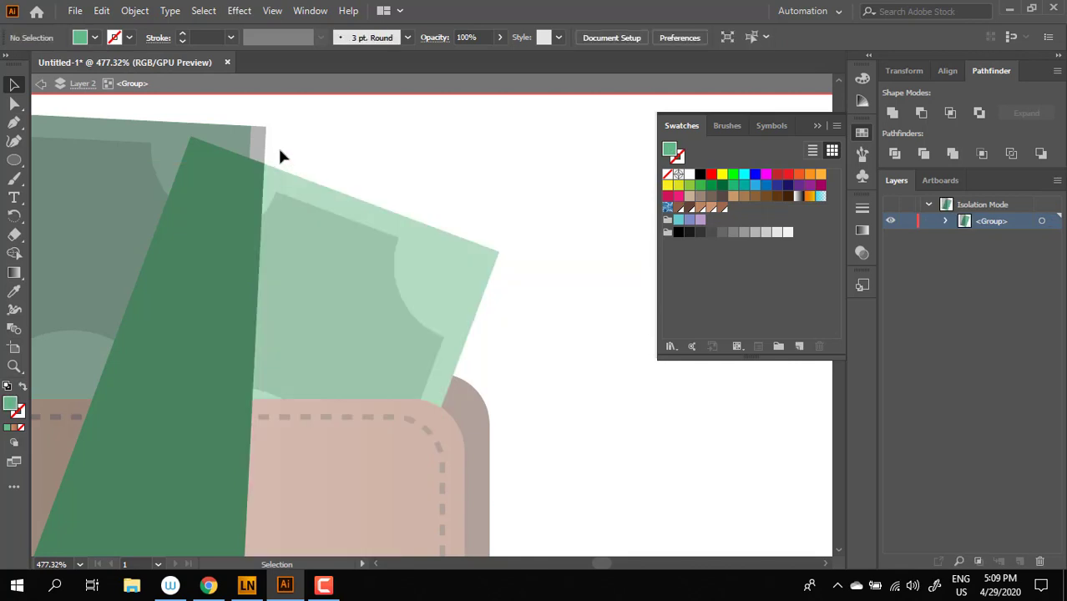
{"action": "left_click", "coordinate": [264, 142]}
{"action": "key", "text": "Delete"}
{"action": "key", "text": "Escape"}
Delete the solid green piece from the divided group so only the transparent shadow remains over the tilted banknote.
{"action": "key", "text": "z"}
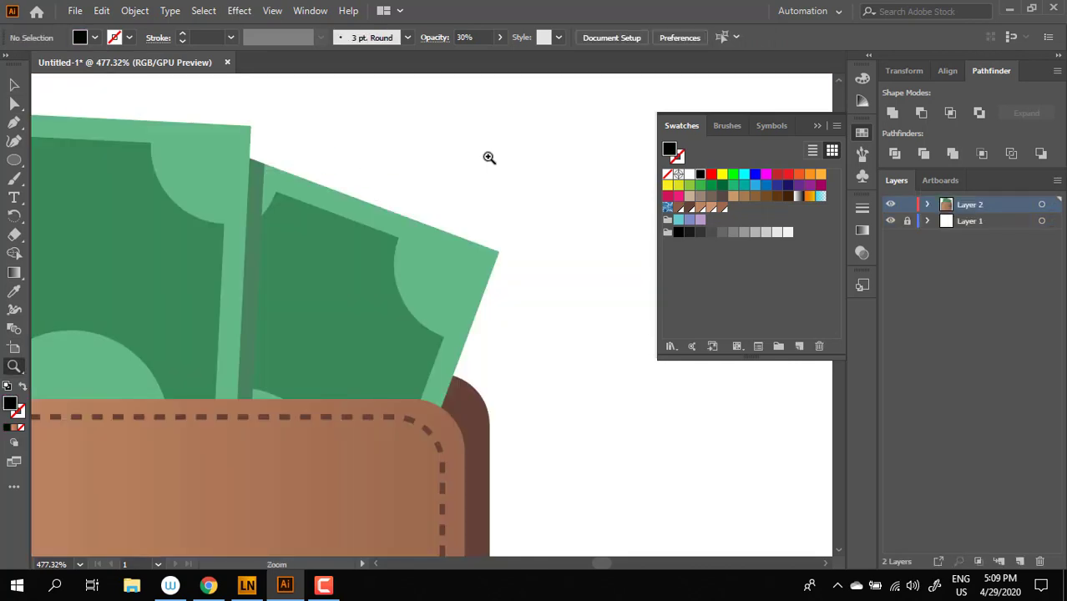
{"action": "double_click", "coordinate": [259, 178]}
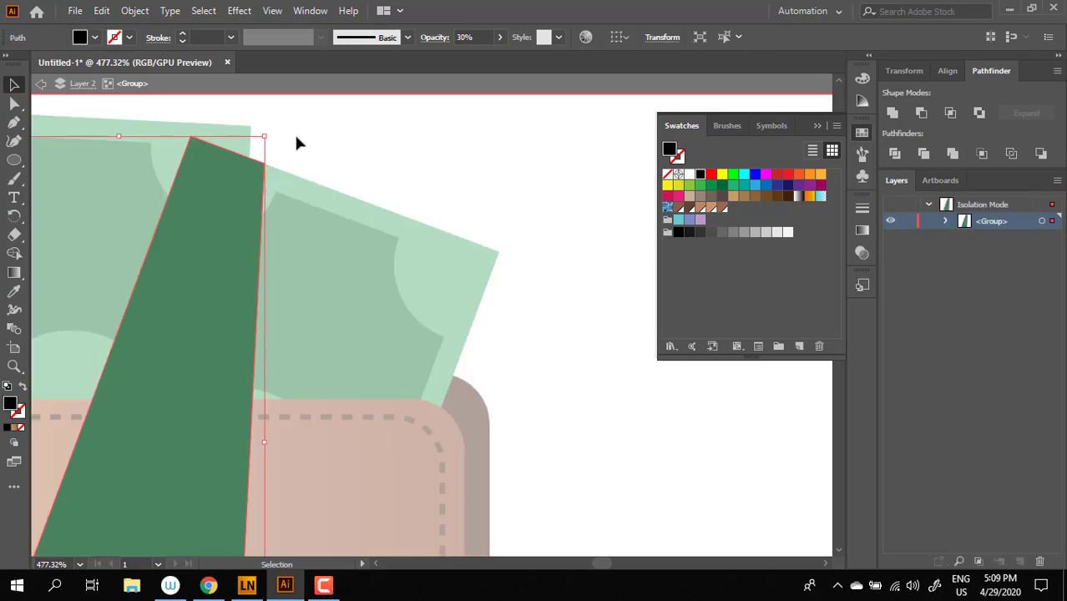
{"action": "left_click", "coordinate": [255, 183]}
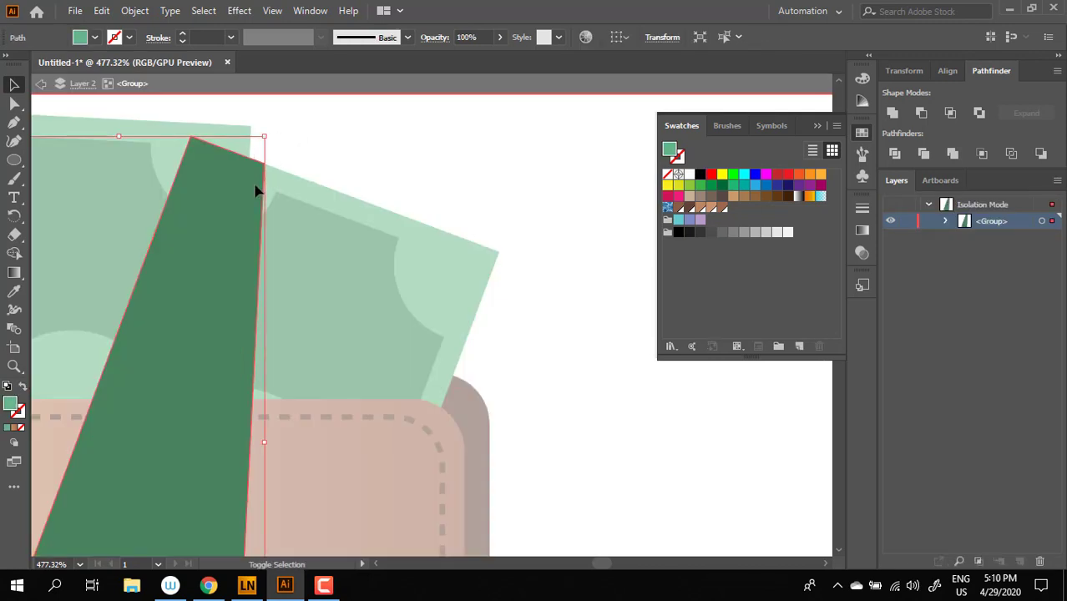
{"action": "key", "text": "Delete"}
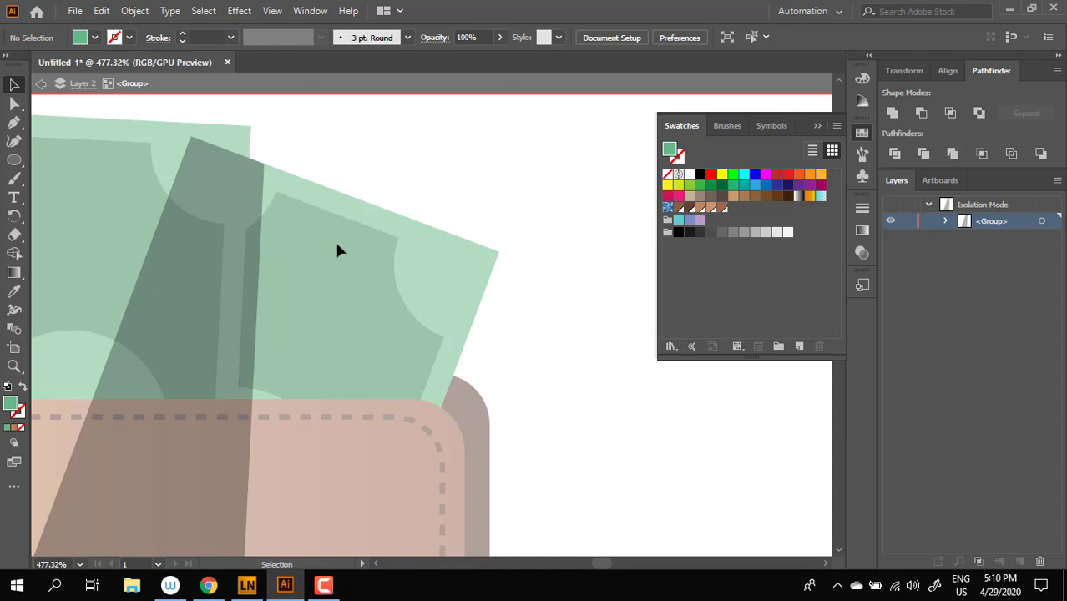
{"action": "double_click", "coordinate": [375, 157]}
Add a third banknote copy higher up behind the other two and rotate it slightly clockwise.
{"action": "key", "text": "z"}
{"action": "left_click_drag", "start_coordinate": [479, 199], "coordinate": [325, 225]}
{"action": "left_click_drag", "start_coordinate": [482, 307], "coordinate": [485, 250]}
{"action": "left_click_drag", "start_coordinate": [486, 251], "coordinate": [373, 258]}
{"action": "left_click_drag", "start_coordinate": [441, 220], "coordinate": [632, 373]}
{"action": "left_click_drag", "start_coordinate": [511, 349], "coordinate": [482, 410]}
{"action": "left_click", "coordinate": [14, 86]}
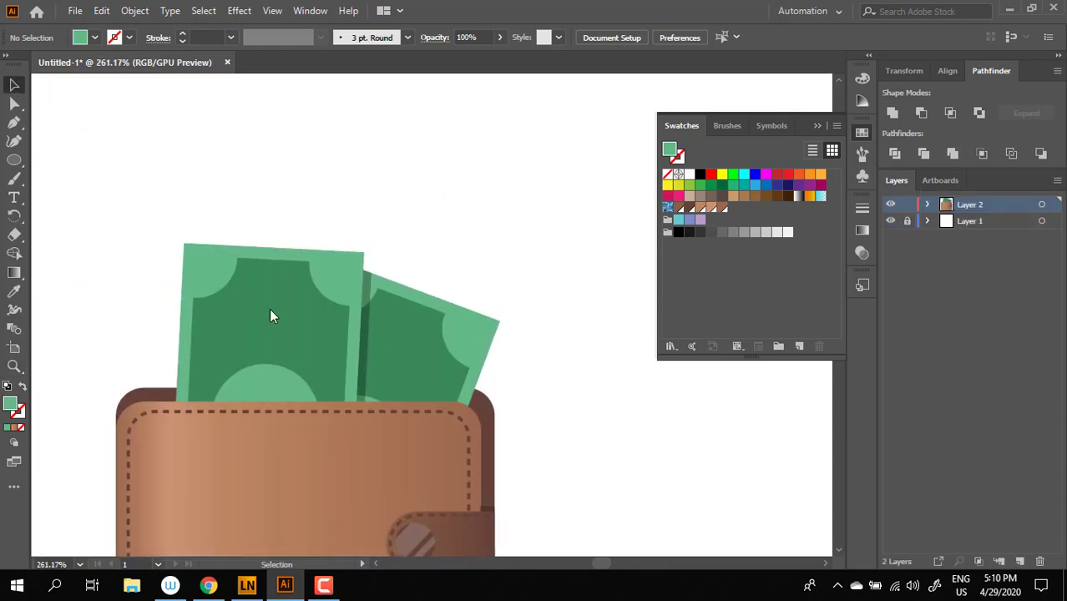
{"action": "left_click_drag", "start_coordinate": [269, 316], "coordinate": [315, 269]}
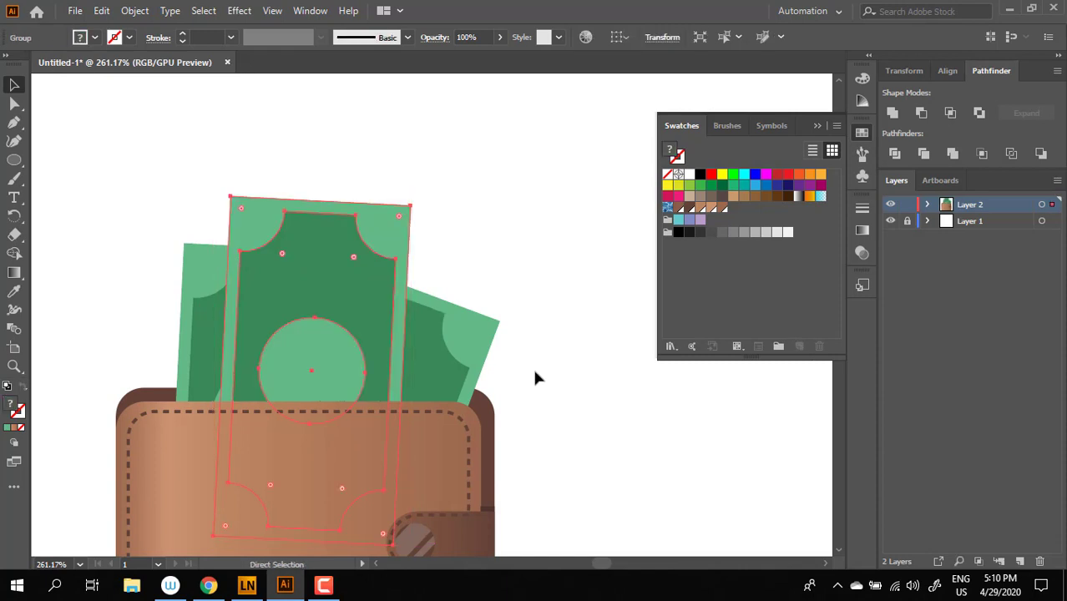
{"action": "key", "text": "ctrl+shift+bracketleft"}
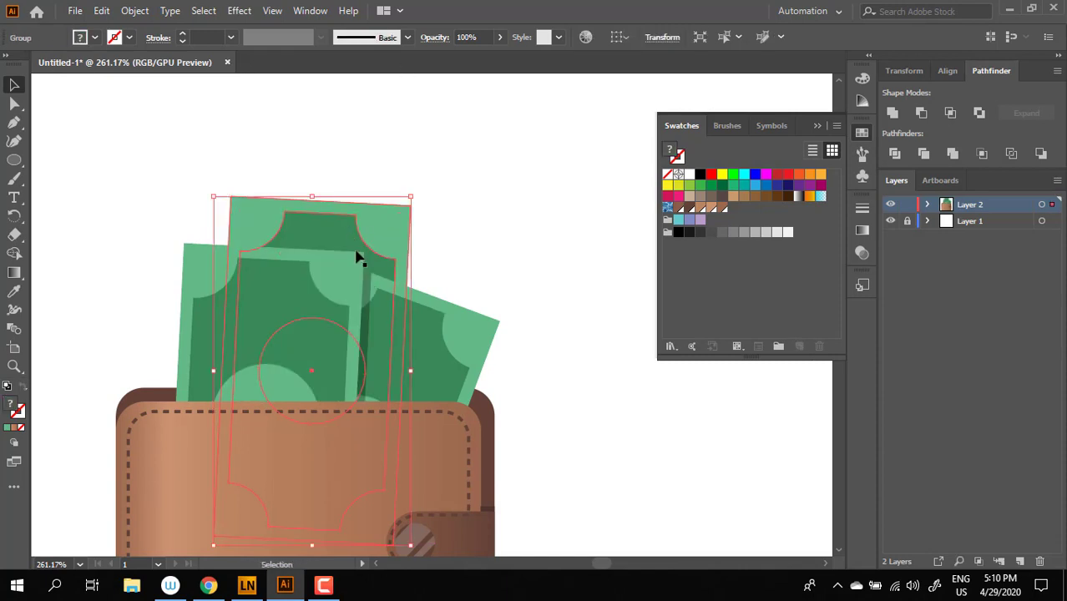
{"action": "left_click_drag", "start_coordinate": [357, 257], "coordinate": [473, 206]}
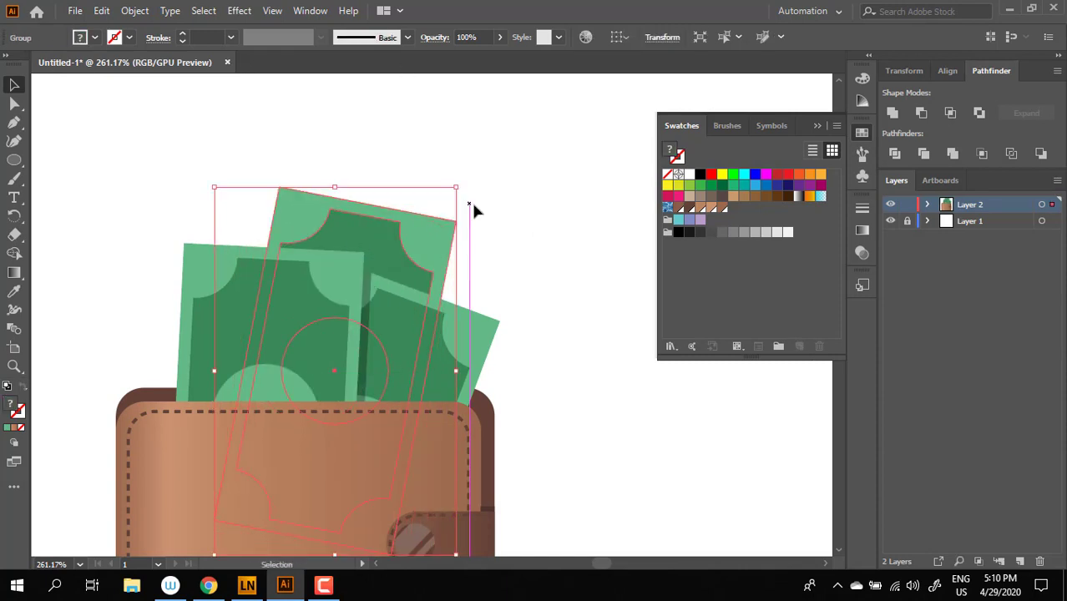
{"action": "key", "text": "z"}
{"action": "left_click_drag", "start_coordinate": [576, 200], "coordinate": [467, 238]}
{"action": "left_click_drag", "start_coordinate": [498, 268], "coordinate": [477, 209]}
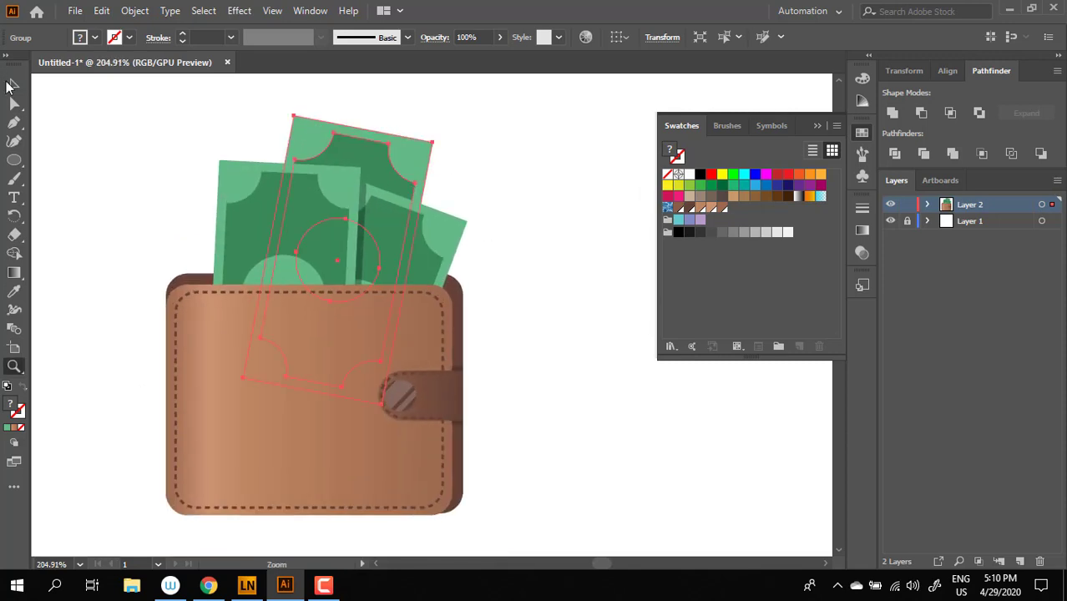
{"action": "left_click", "coordinate": [10, 86]}
{"action": "left_click", "coordinate": [440, 239]}
{"action": "left_click", "coordinate": [448, 249], "text": "shift"}
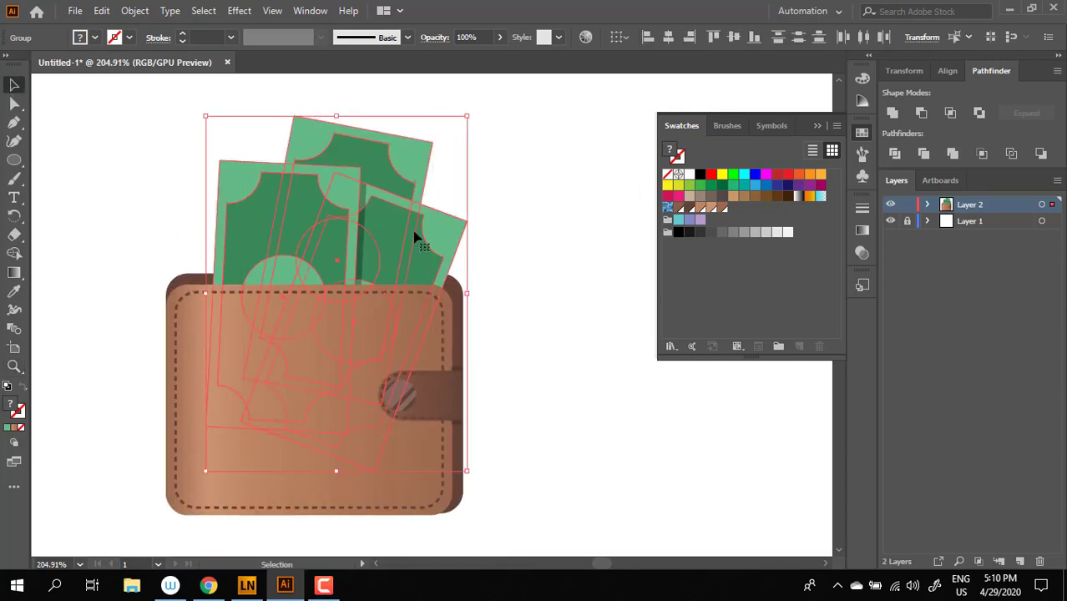
{"action": "left_click", "coordinate": [486, 203]}
{"action": "key", "text": "z"}
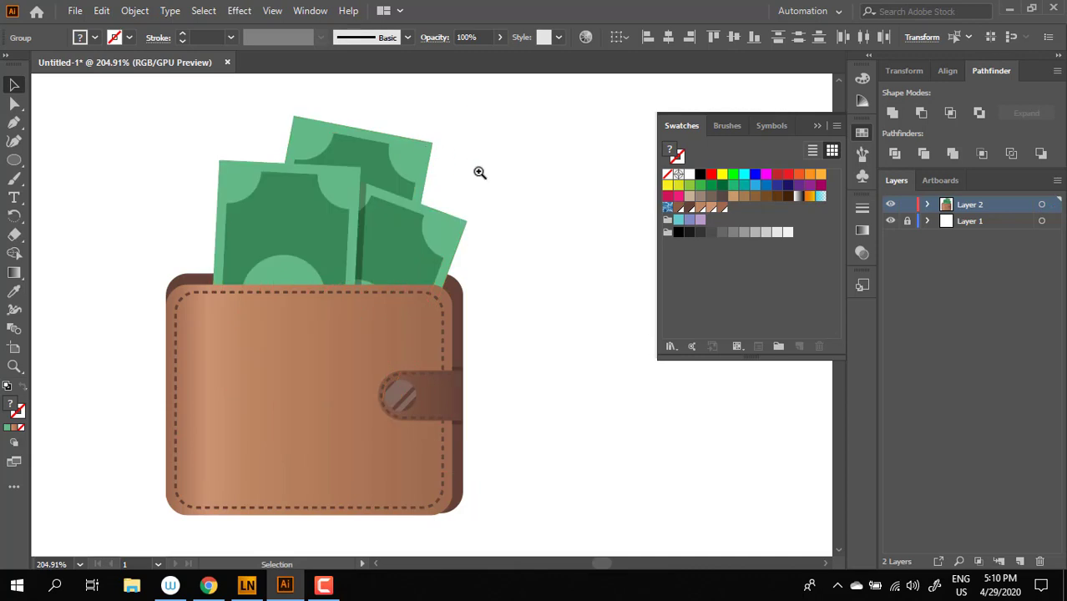
Isolate the group of the rearmost banknote to edit its individual shapes.
{"action": "left_click", "coordinate": [427, 148]}
{"action": "left_click", "coordinate": [13, 88]}
{"action": "left_click_drag", "start_coordinate": [332, 283], "coordinate": [375, 174]}
{"action": "left_click", "coordinate": [402, 215]}
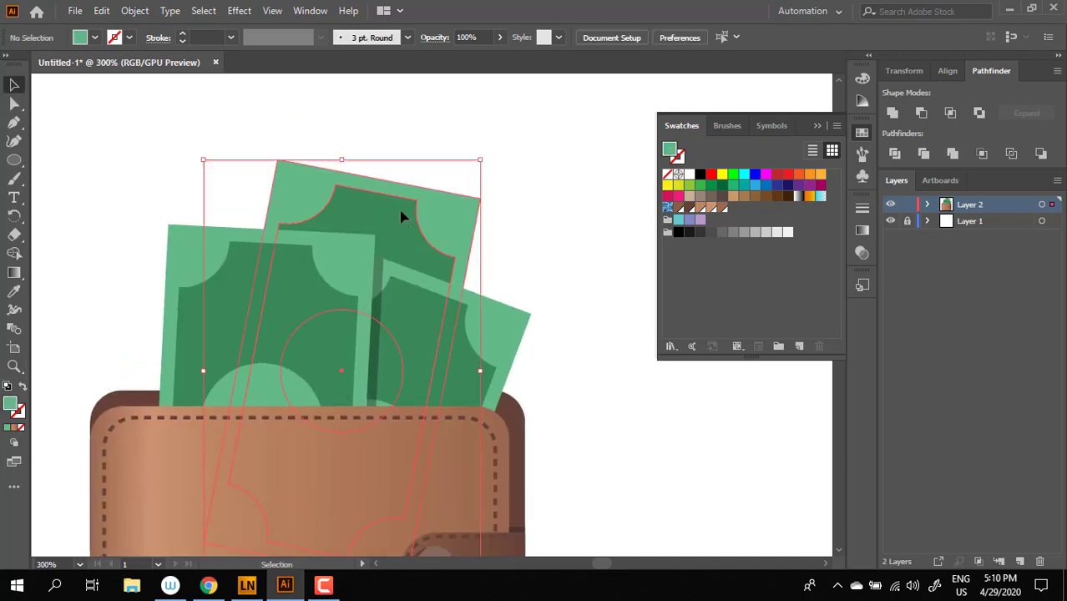
{"action": "double_click", "coordinate": [379, 224]}
{"action": "scroll", "coordinate": [456, 292], "scroll_direction": "down", "scroll_amount": 1}
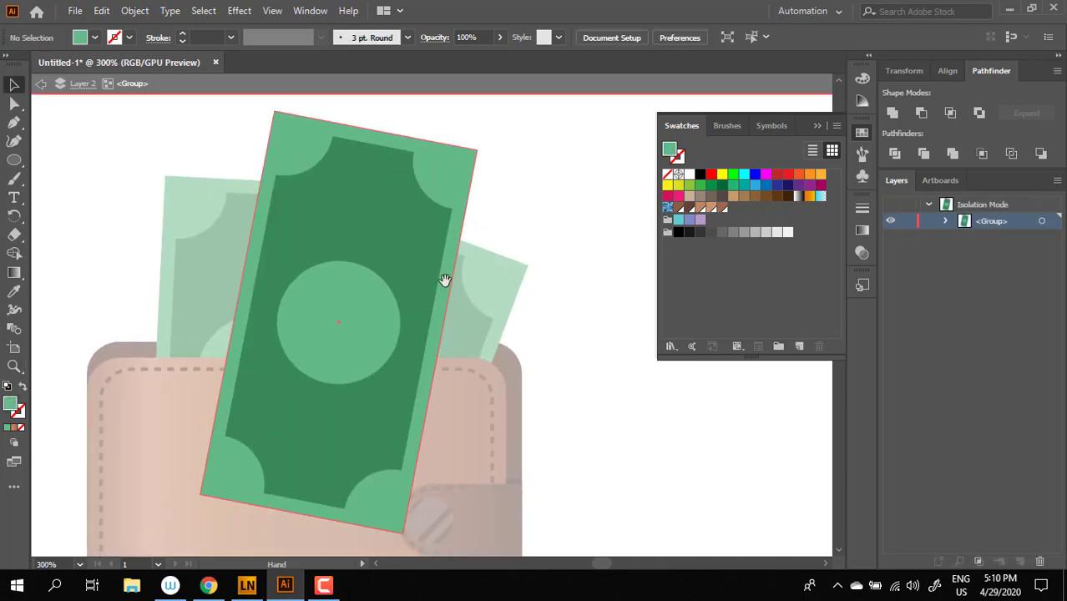
Try to exclude the central circle from the notched shape of the rearmost banknote.
{"action": "left_click", "coordinate": [441, 178]}
{"action": "left_click", "coordinate": [369, 218]}
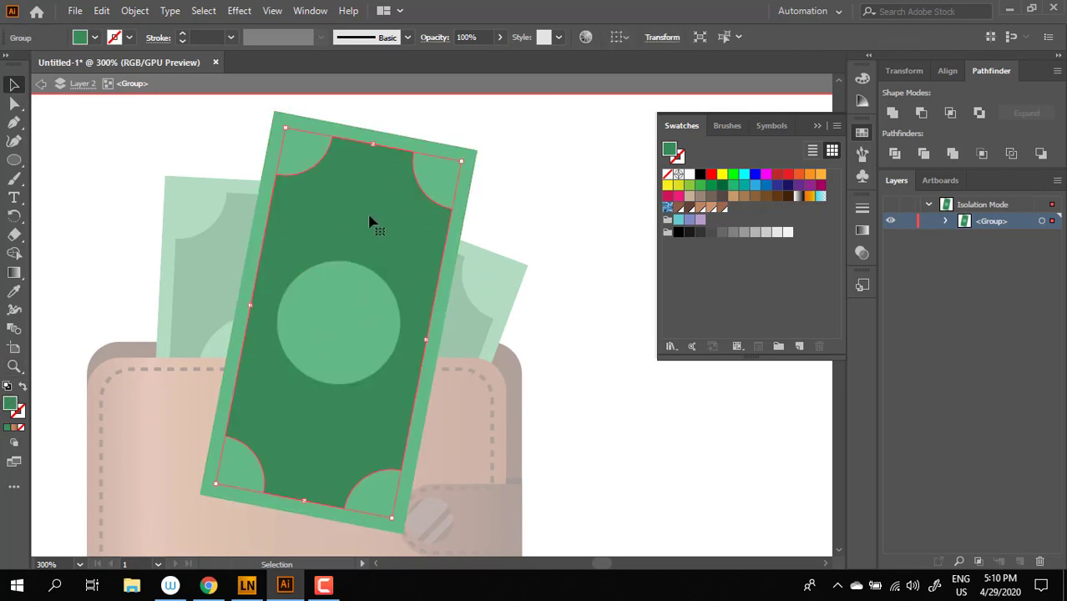
{"action": "left_click", "coordinate": [383, 289], "text": "shift"}
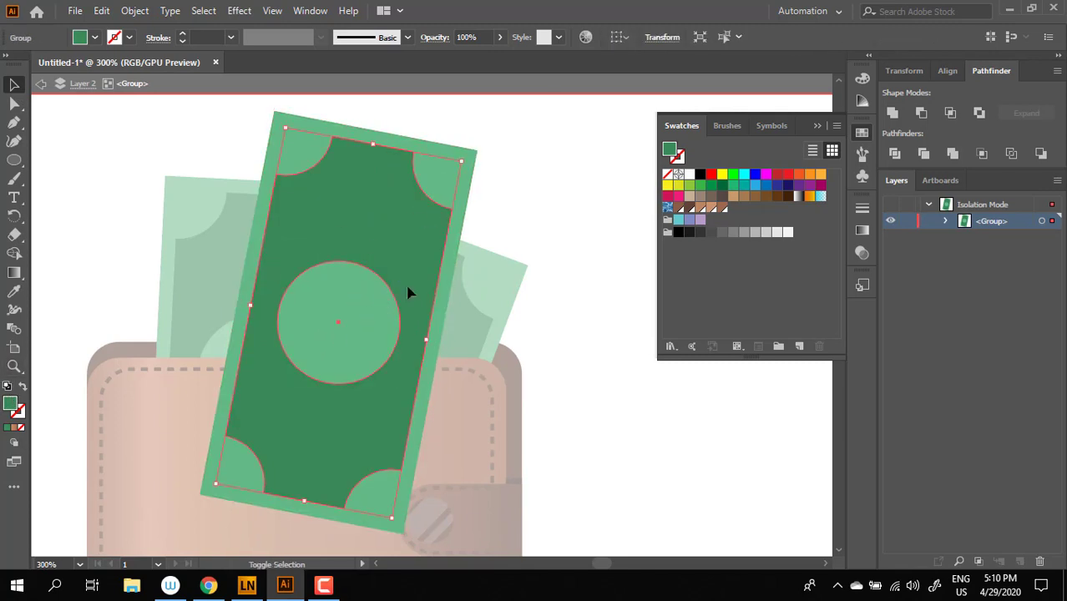
{"action": "left_click", "coordinate": [979, 114]}
{"action": "key", "text": "ctrl+z"}
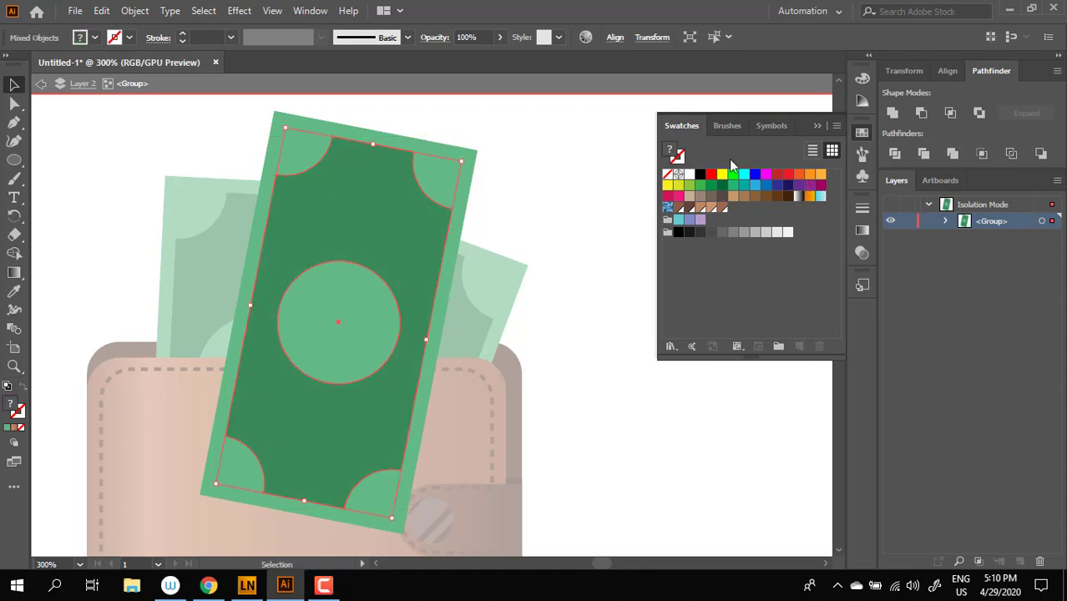
Divide the rearmost banknote's notched shape with the central circle and delete the circular piece.
{"action": "left_click", "coordinate": [365, 329]}
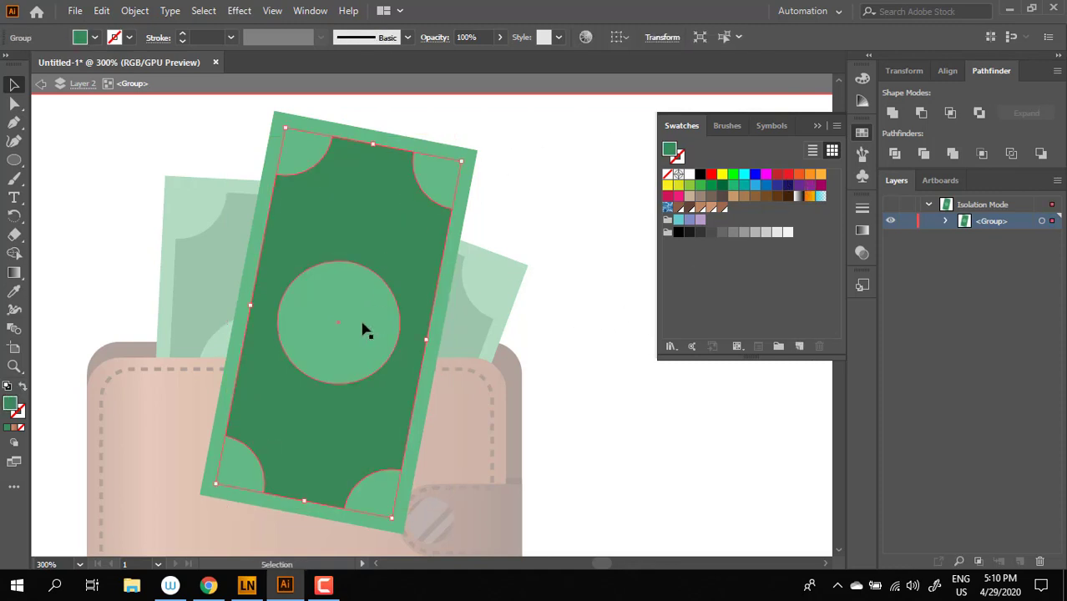
{"action": "left_click", "coordinate": [341, 316]}
{"action": "left_click", "coordinate": [383, 235], "text": "shift"}
{"action": "left_click", "coordinate": [326, 338]}
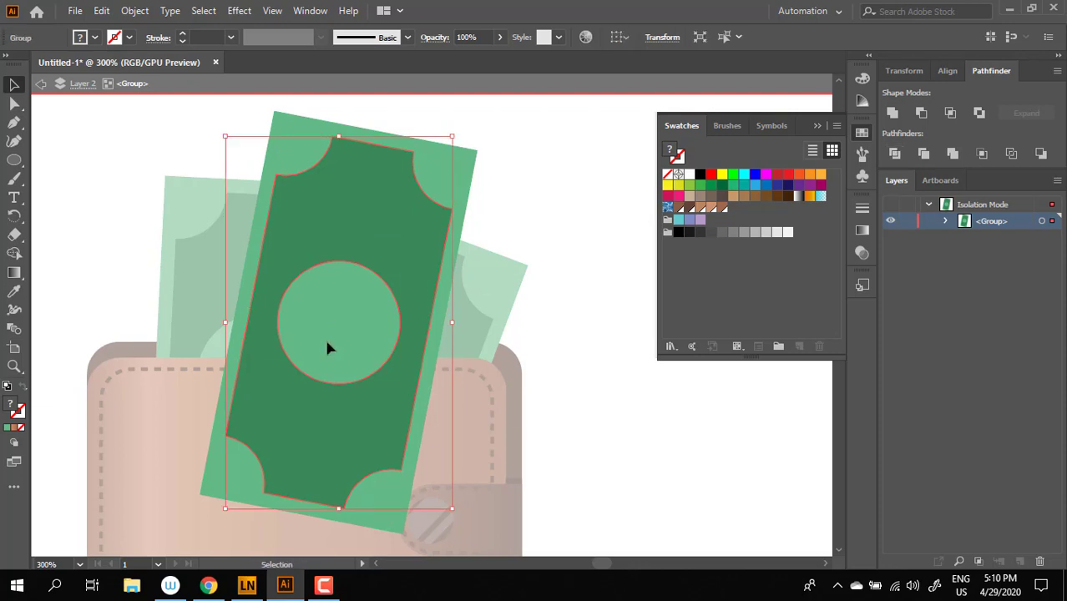
{"action": "double_click", "coordinate": [326, 339]}
{"action": "left_click", "coordinate": [350, 312]}
{"action": "key", "text": "Delete"}
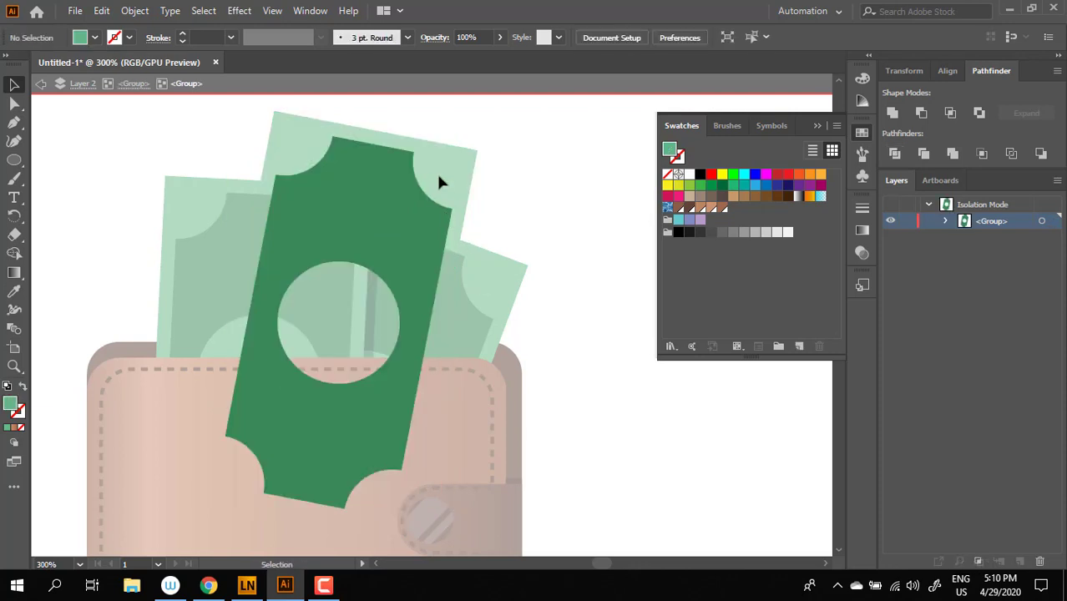
Darken the fill of the rearmost banknote's outer rectangle to a deeper, muted green.
{"action": "double_click", "coordinate": [436, 173]}
{"action": "left_click", "coordinate": [397, 170]}
{"action": "double_click", "coordinate": [398, 170]}
{"action": "left_click", "coordinate": [453, 332]}
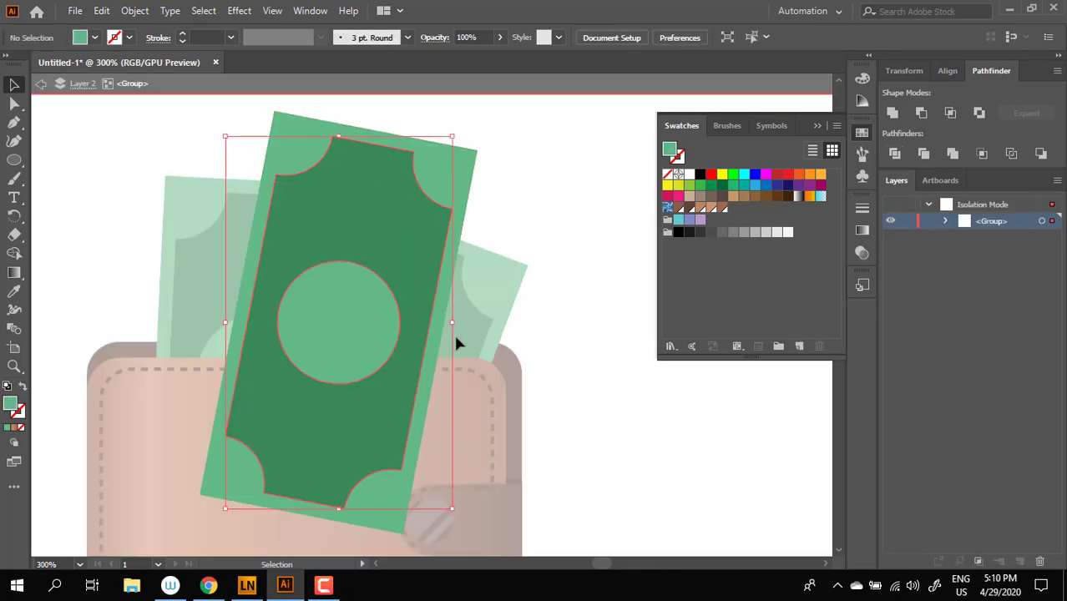
{"action": "left_click", "coordinate": [447, 173]}
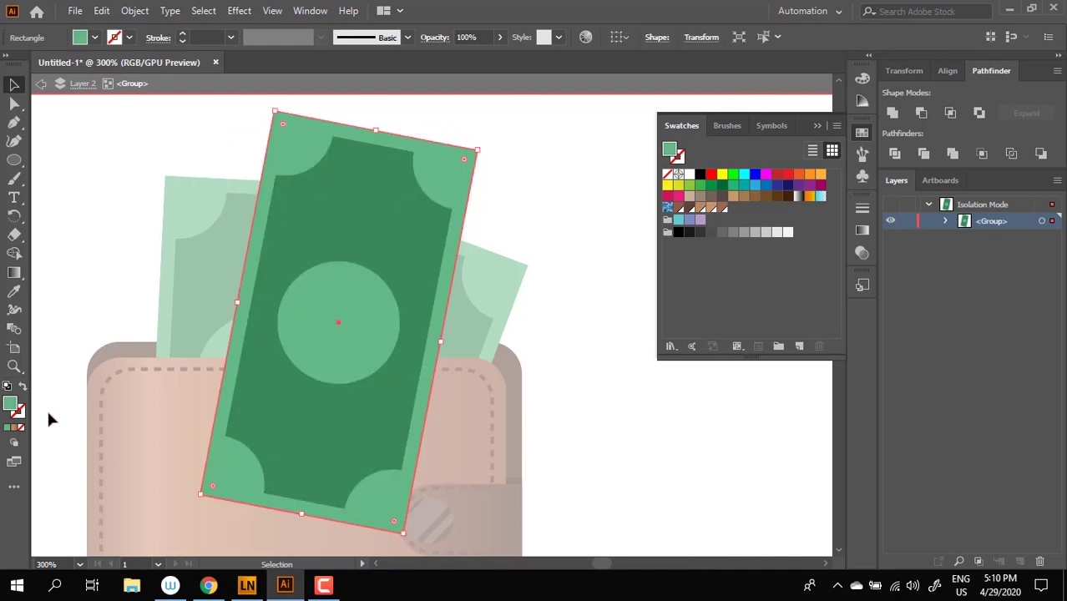
{"action": "double_click", "coordinate": [16, 405]}
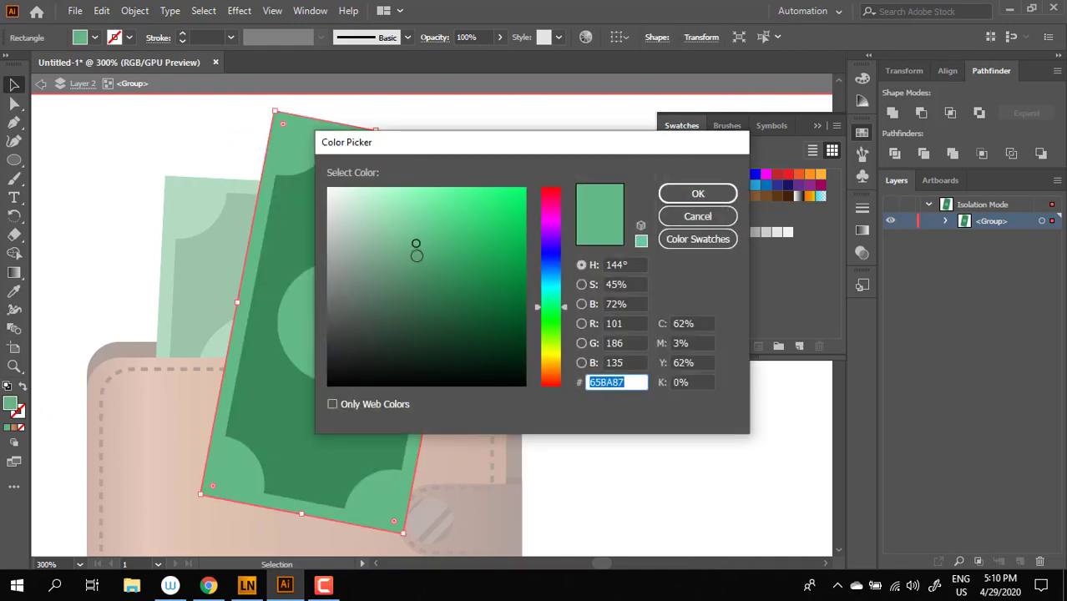
{"action": "left_click_drag", "start_coordinate": [417, 255], "coordinate": [417, 283]}
{"action": "left_click", "coordinate": [667, 200]}
Darken the fill of the rearmost banknote's notched inner shape to a deeper green and leave the isolated group.
{"action": "left_click", "coordinate": [365, 205]}
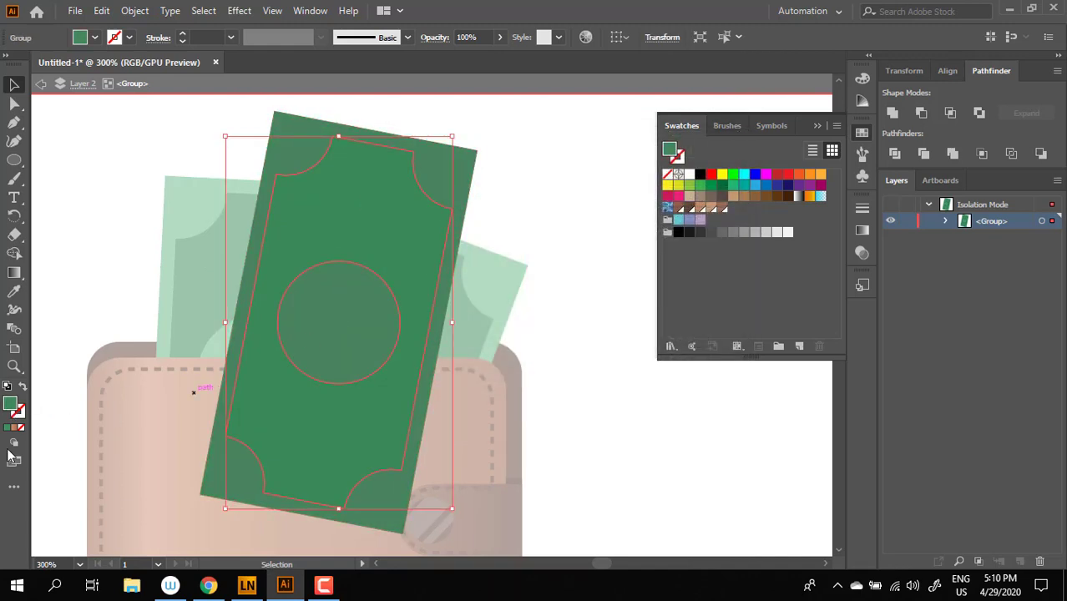
{"action": "double_click", "coordinate": [17, 405]}
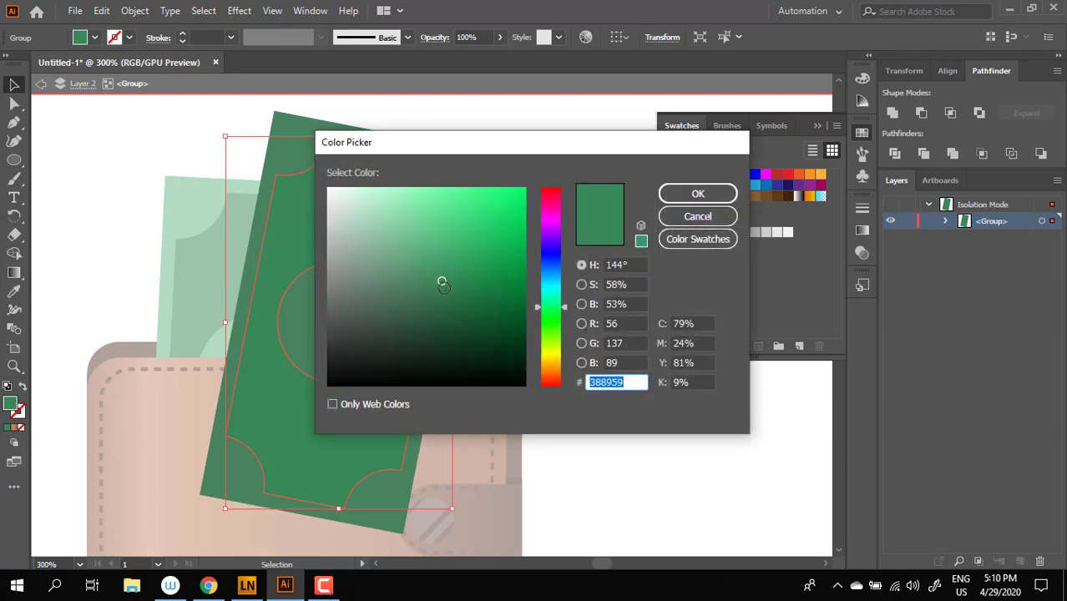
{"action": "left_click_drag", "start_coordinate": [442, 283], "coordinate": [438, 310]}
{"action": "left_click", "coordinate": [698, 193]}
{"action": "double_click", "coordinate": [521, 187]}
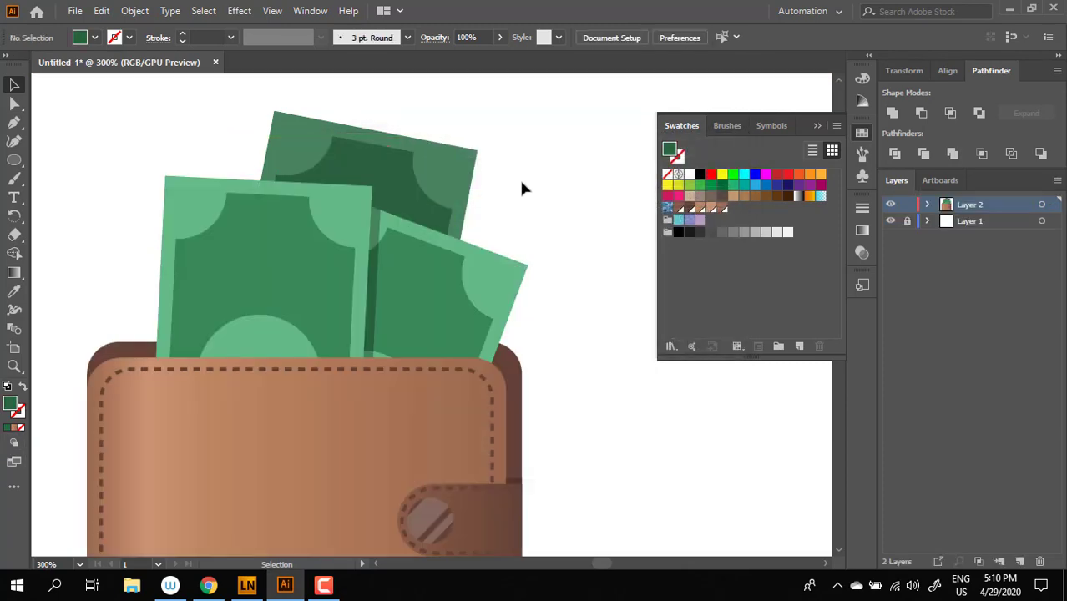
Group the three banknotes, scale the group down slightly and lower it into the wallet.
{"action": "key", "text": "z"}
{"action": "left_click_drag", "start_coordinate": [493, 212], "coordinate": [429, 263]}
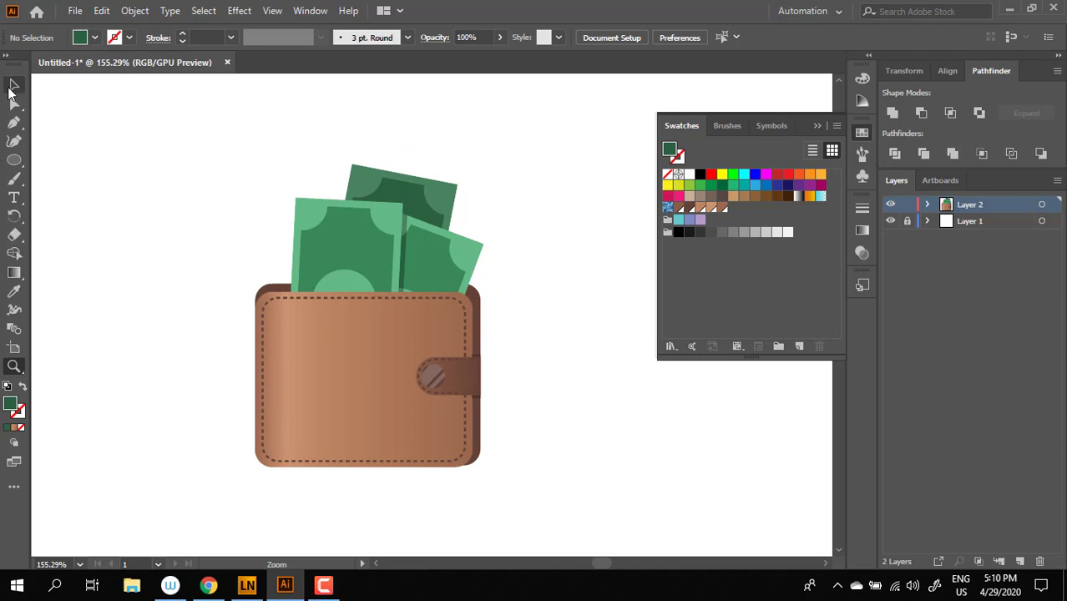
{"action": "left_click", "coordinate": [12, 87]}
{"action": "left_click", "coordinate": [372, 221]}
{"action": "right_click", "coordinate": [416, 229]}
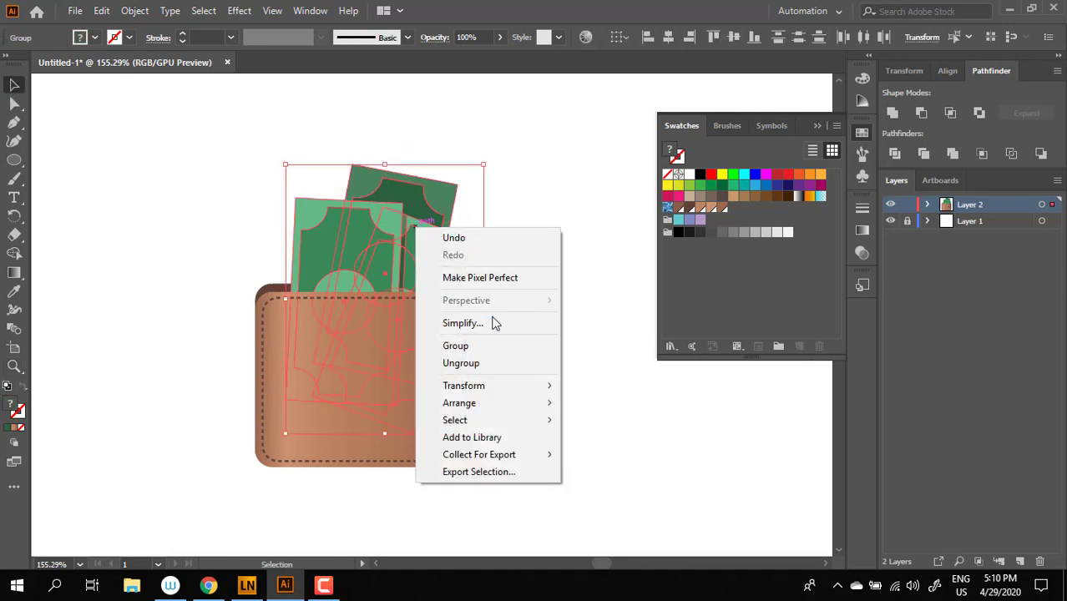
{"action": "left_click", "coordinate": [489, 345]}
{"action": "left_click_drag", "start_coordinate": [400, 235], "coordinate": [395, 270]}
{"action": "left_click_drag", "start_coordinate": [484, 200], "coordinate": [575, 337]}
{"action": "left_click", "coordinate": [526, 255]}
{"action": "key", "text": "z"}
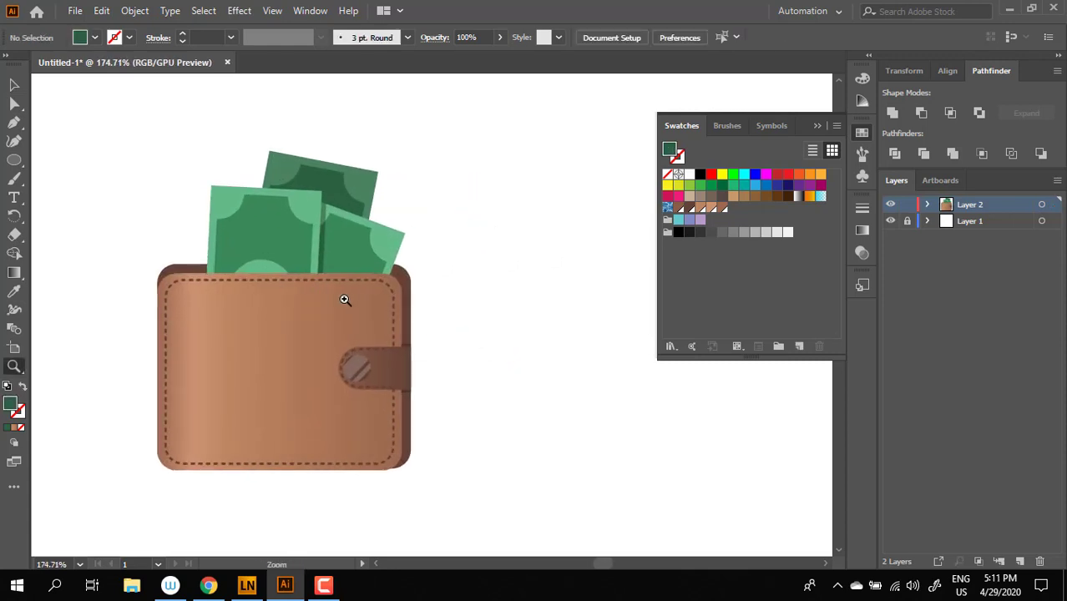
Move the banknote group up and slightly to the left so more of it sticks out of the wallet.
{"action": "left_click_drag", "start_coordinate": [346, 300], "coordinate": [395, 307]}
{"action": "left_click", "coordinate": [14, 85]}
{"action": "left_click", "coordinate": [386, 213]}
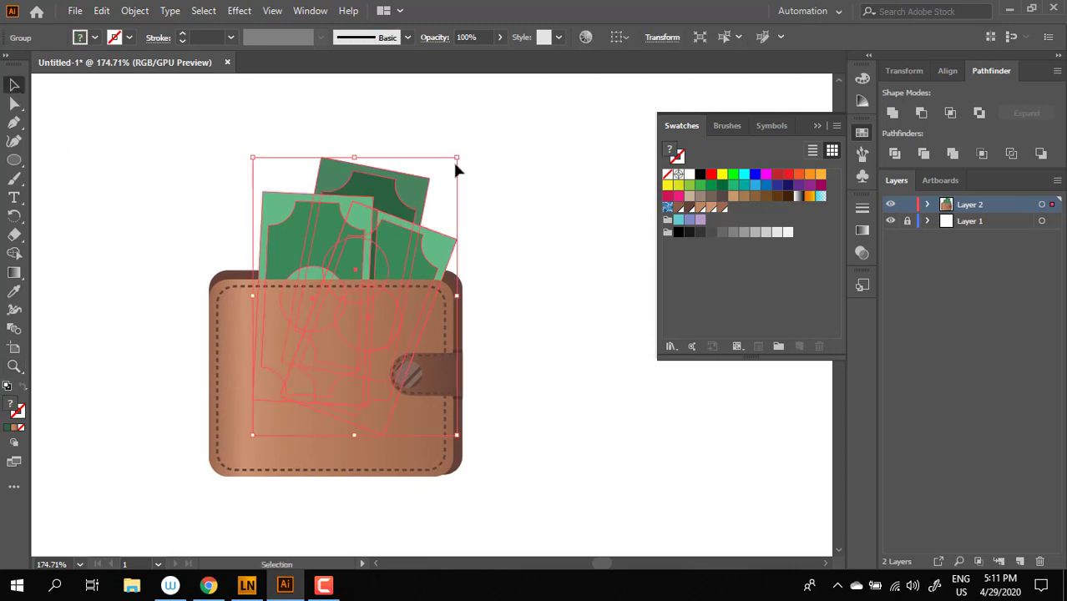
{"action": "left_click_drag", "start_coordinate": [449, 192], "coordinate": [400, 238]}
{"action": "left_click", "coordinate": [551, 318]}
{"action": "left_click", "coordinate": [548, 305]}
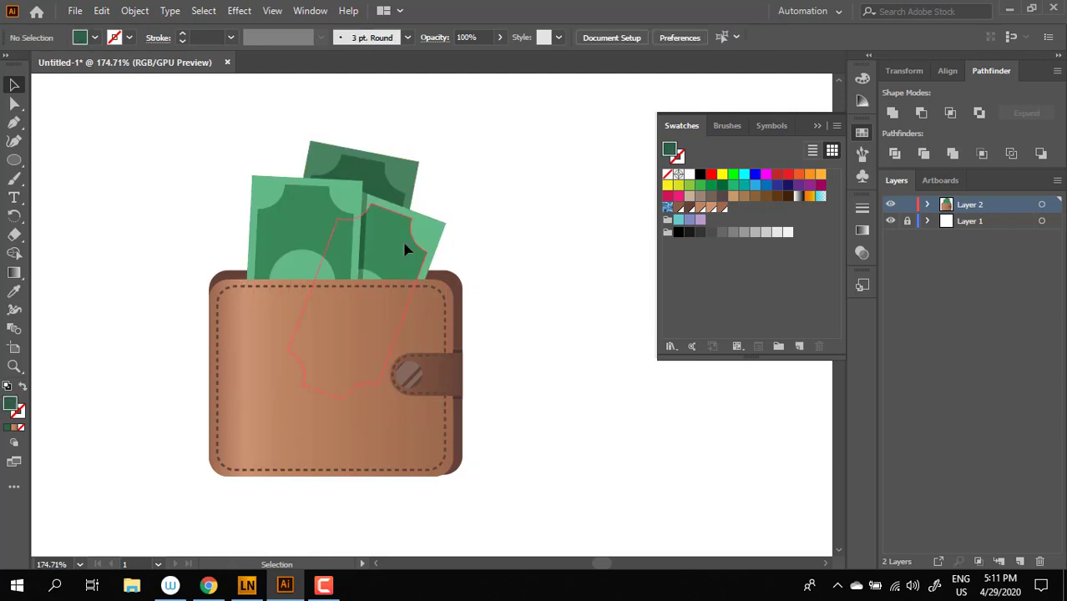
{"action": "left_click", "coordinate": [411, 245]}
{"action": "left_click", "coordinate": [576, 307]}
{"action": "key", "text": "z"}
{"action": "left_click_drag", "start_coordinate": [574, 277], "coordinate": [553, 287]}
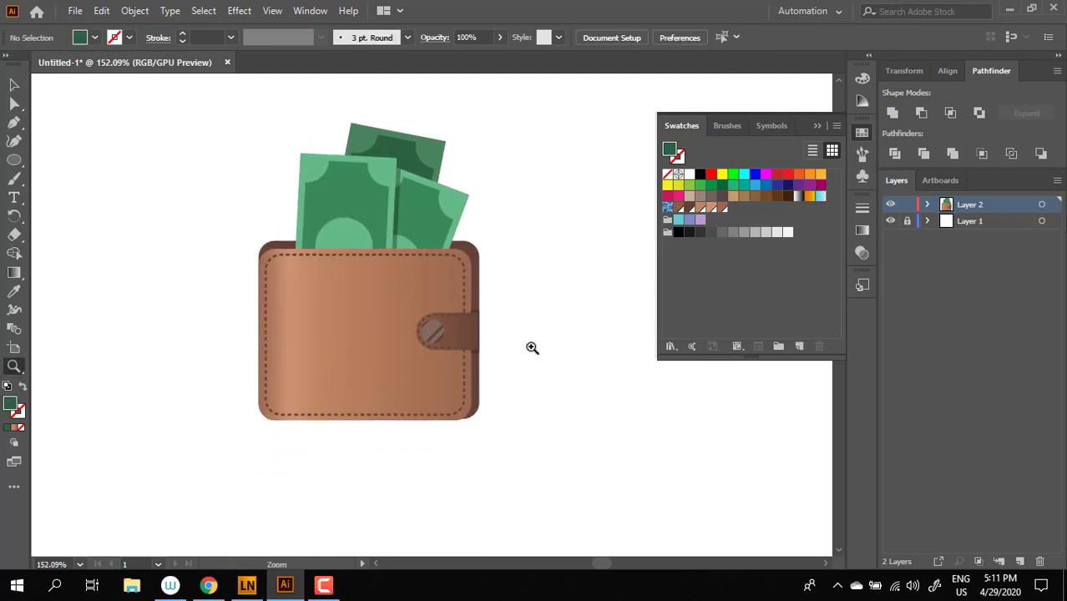
{"action": "left_click_drag", "start_coordinate": [512, 367], "coordinate": [519, 373]}
{"action": "left_click_drag", "start_coordinate": [522, 377], "coordinate": [491, 385]}
{"action": "left_click", "coordinate": [14, 84]}
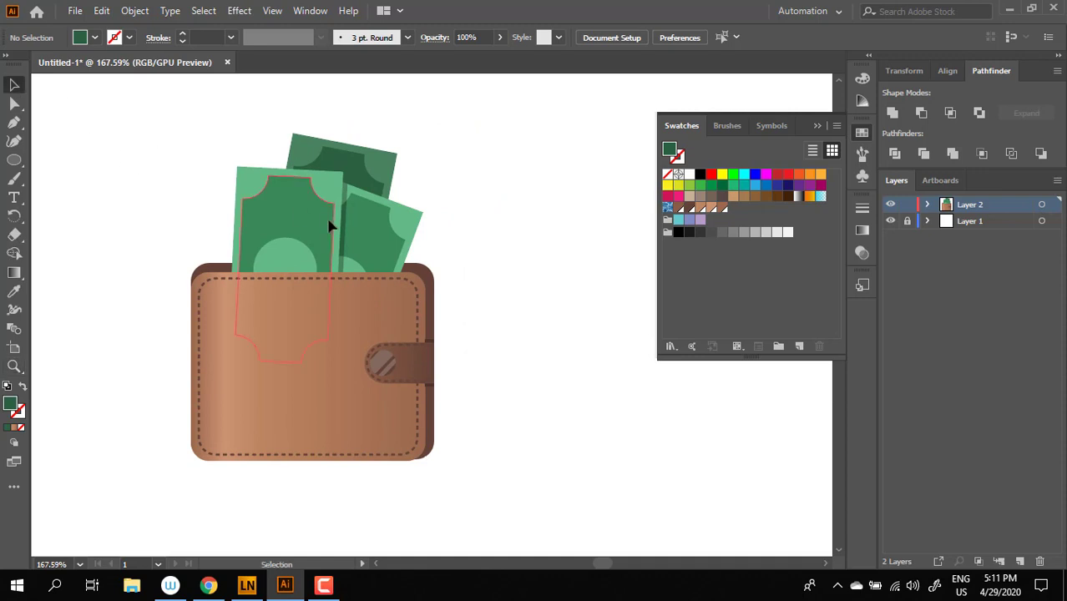
{"action": "left_click", "coordinate": [330, 221]}
{"action": "left_click", "coordinate": [584, 306]}
Try a duplicate of the banknote group behind the wallet, shifted right and rotated clockwise, and delete it.
{"action": "left_click_drag", "start_coordinate": [356, 214], "coordinate": [415, 226]}
{"action": "key", "text": "ctrl+shift+["}
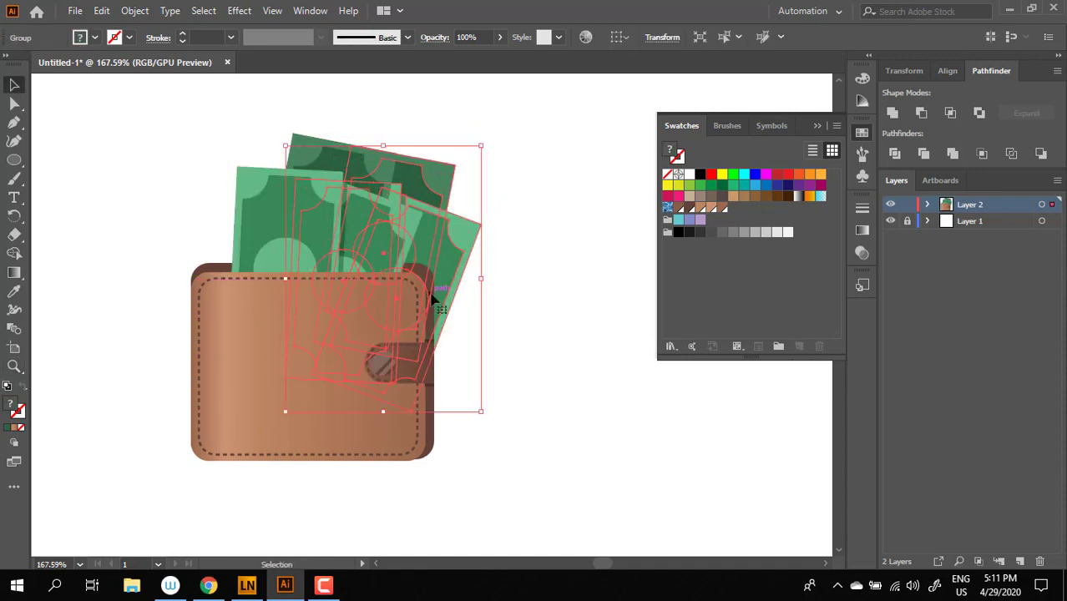
{"action": "left_click", "coordinate": [548, 314]}
{"action": "left_click", "coordinate": [474, 239]}
{"action": "left_click_drag", "start_coordinate": [484, 140], "coordinate": [517, 192]}
{"action": "left_click", "coordinate": [535, 215]}
{"action": "left_click_drag", "start_coordinate": [450, 226], "coordinate": [476, 234]}
{"action": "left_click", "coordinate": [598, 329]}
{"action": "left_click", "coordinate": [593, 382]}
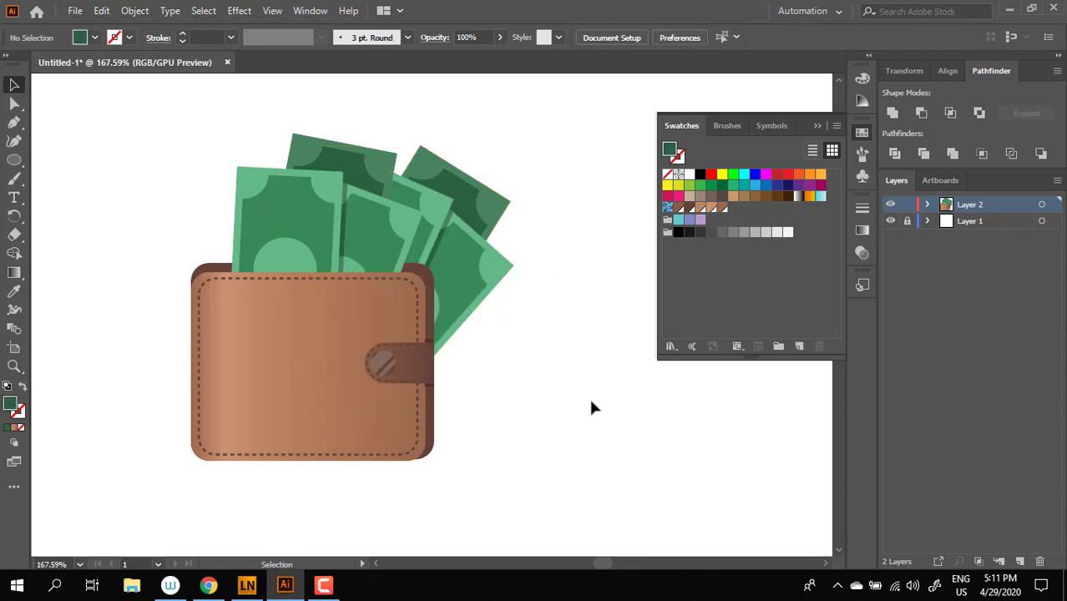
{"action": "left_click", "coordinate": [484, 274]}
{"action": "key", "text": "Delete"}
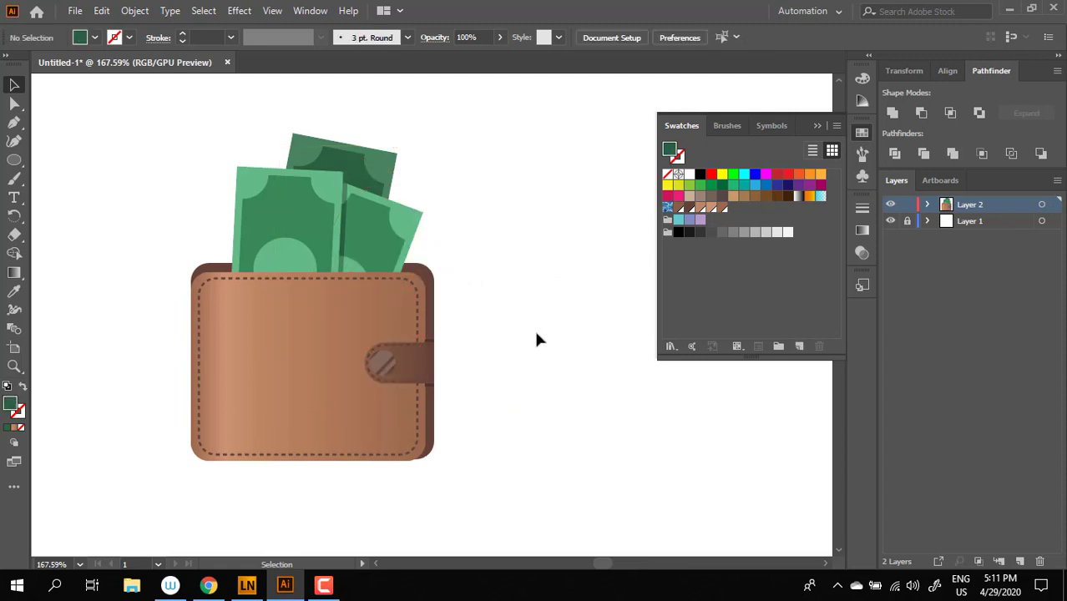
{"action": "key", "text": "z"}
{"action": "mouse_move", "coordinate": [494, 381]}
{"action": "left_mouse_down"}
{"action": "mouse_move", "coordinate": [548, 387]}
{"action": "mouse_move", "coordinate": [518, 349]}
{"action": "mouse_move", "coordinate": [537, 388]}
{"action": "mouse_move", "coordinate": [566, 398]}
{"action": "mouse_move", "coordinate": [500, 369]}
{"action": "mouse_move", "coordinate": [426, 376]}
{"action": "mouse_move", "coordinate": [504, 392]}
{"action": "left_mouse_up"}
{"action": "left_click", "coordinate": [560, 364]}
{"action": "left_click", "coordinate": [530, 387]}
{"action": "left_click", "coordinate": [568, 409]}
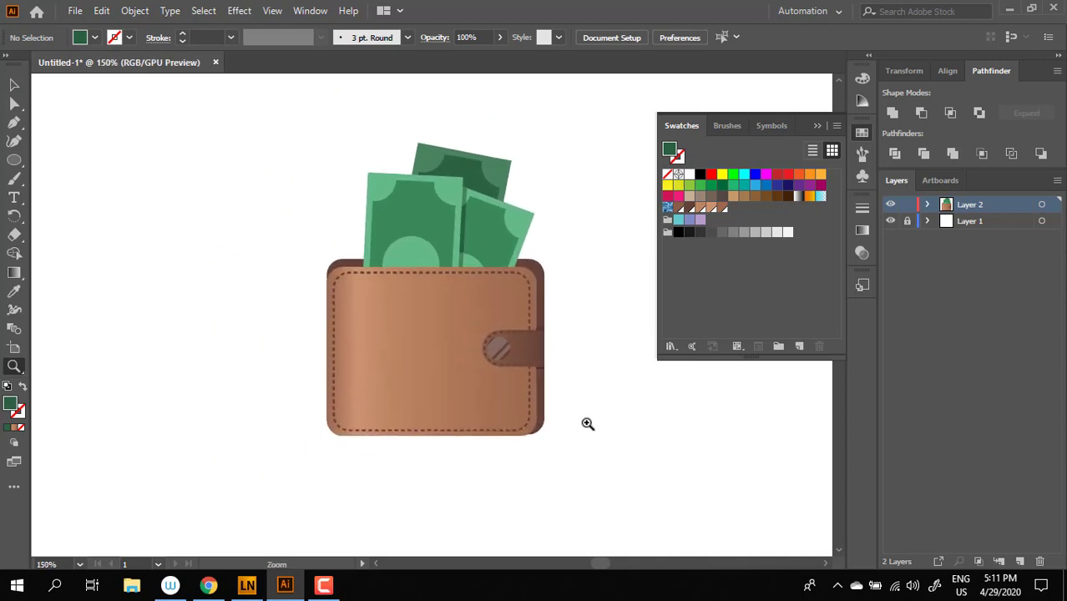